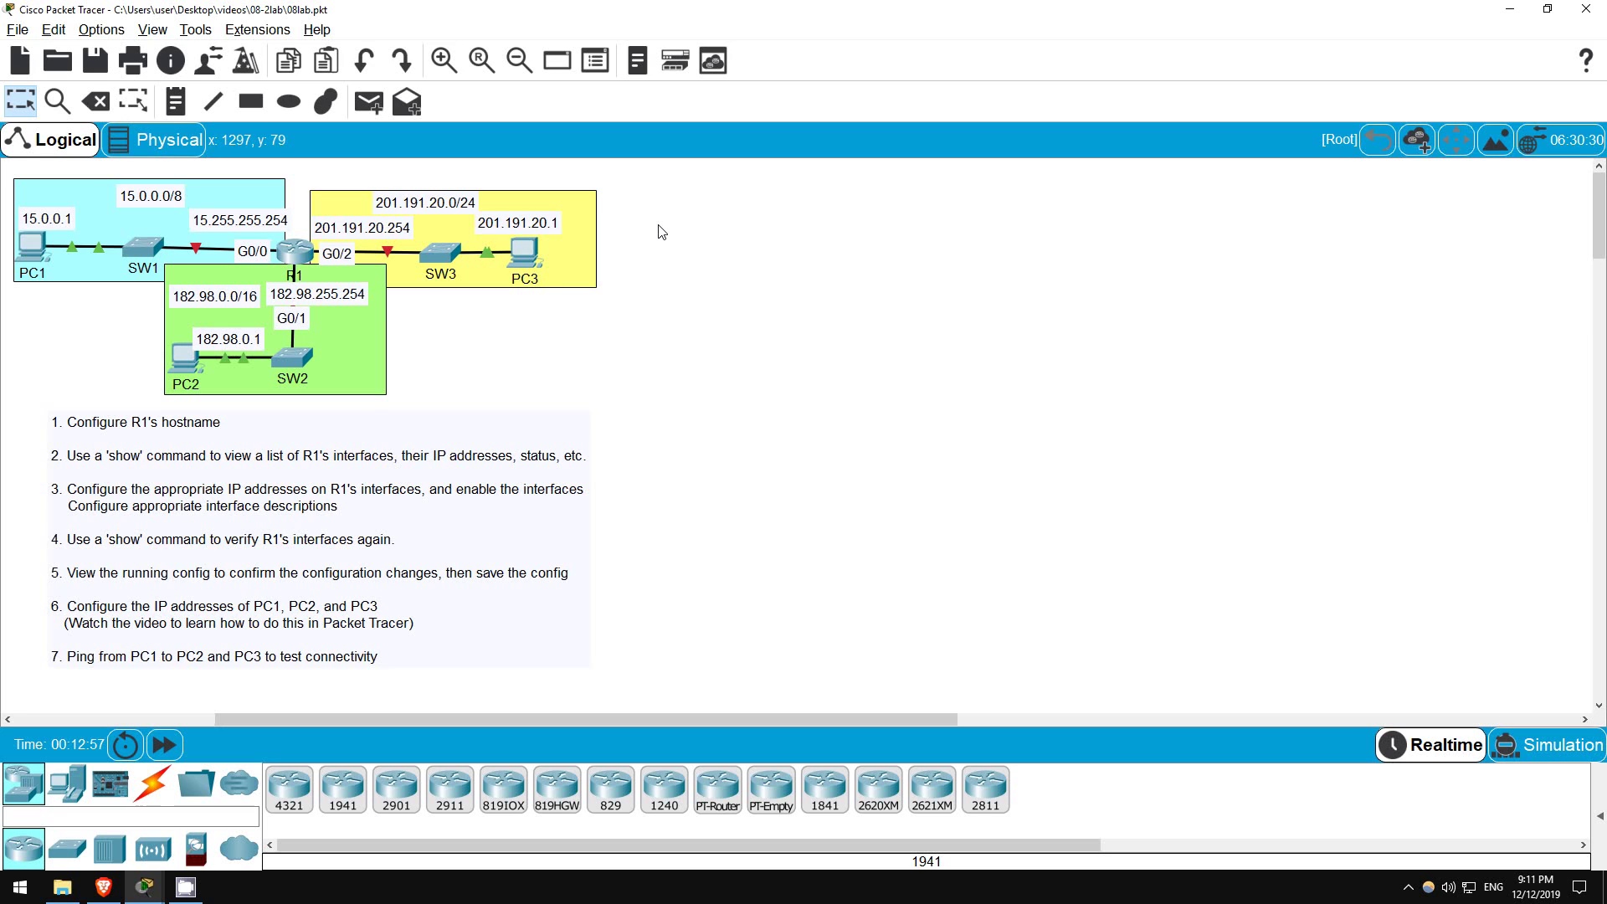
Point out the three LAN area notes: 15.0.0.0/8, 182.98.0.0/16 and 201.191.20.0/24
double_click(198, 197)
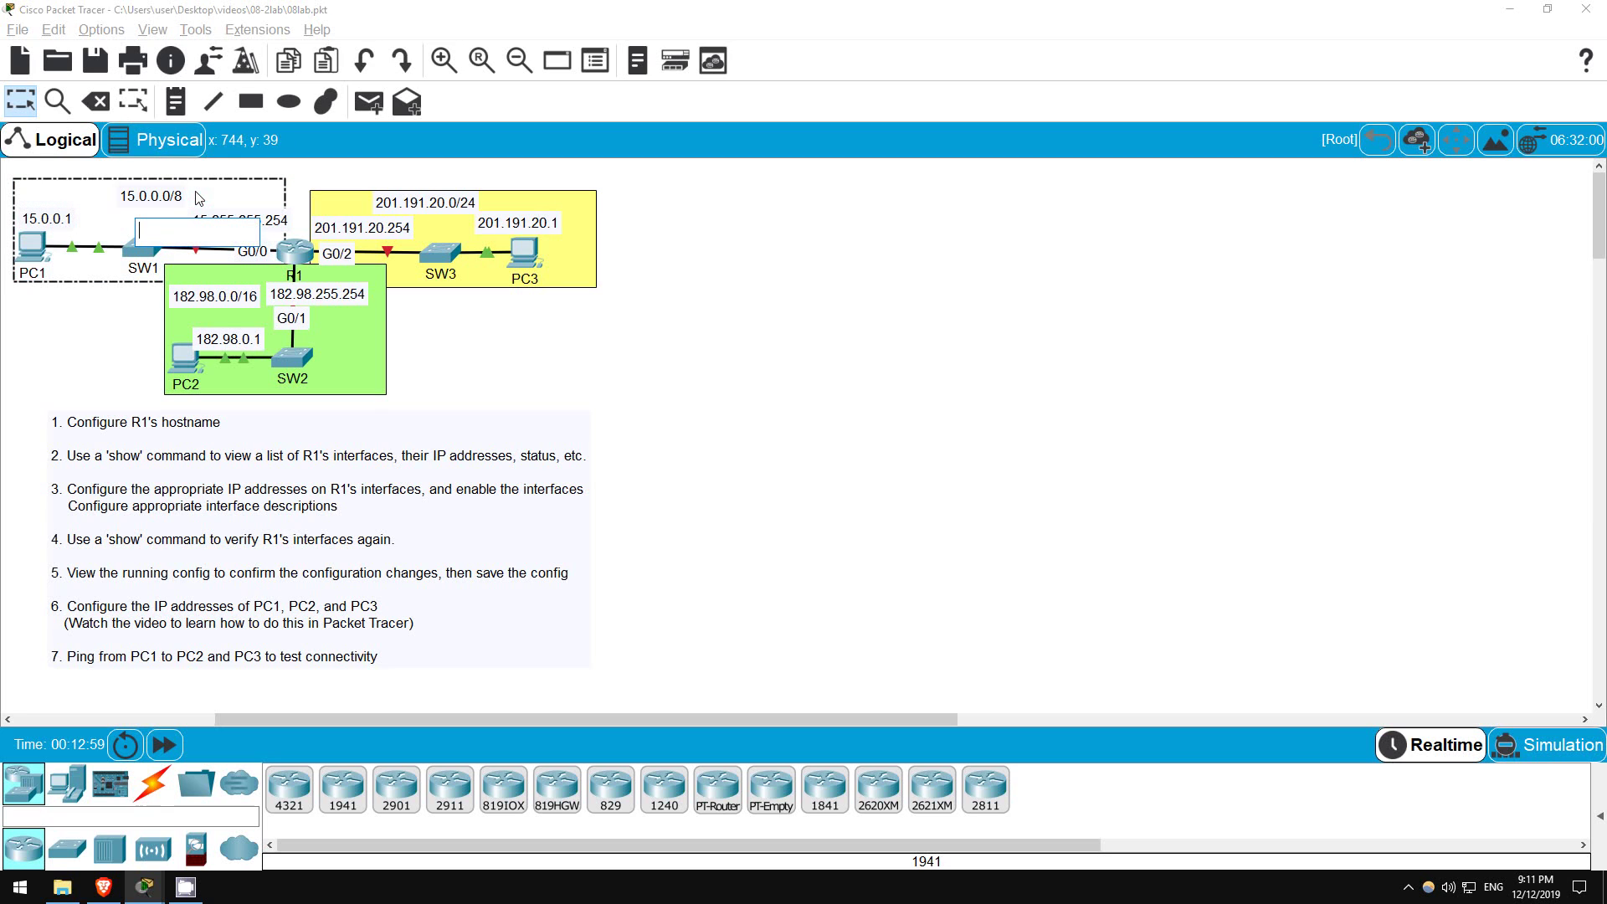
left_click(107, 358)
double_click(346, 351)
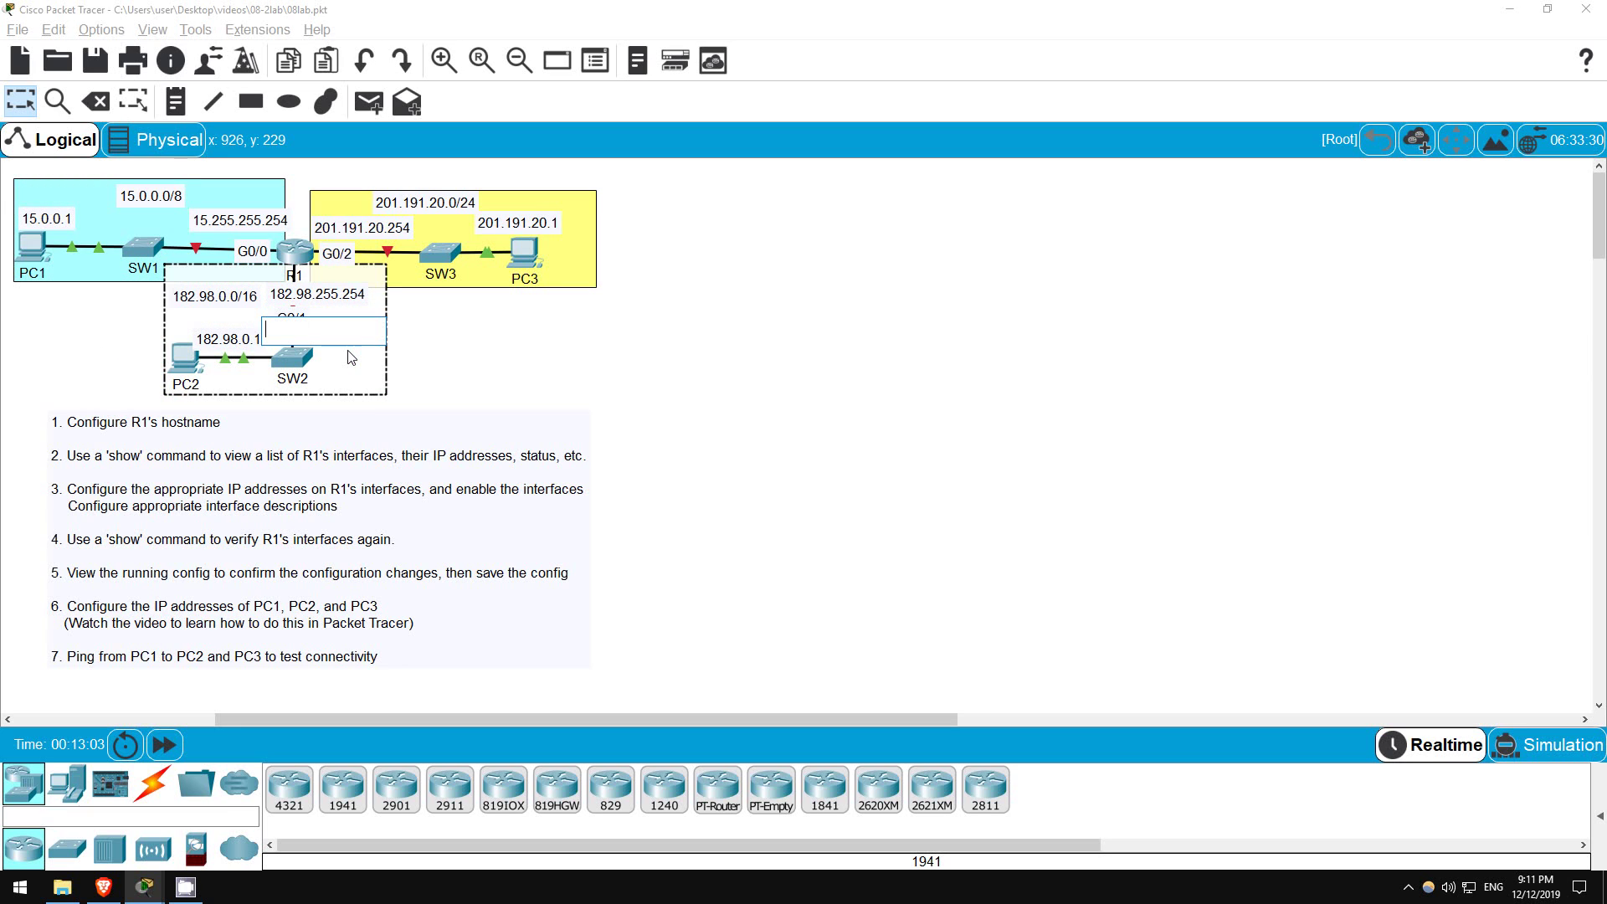
left_click(443, 352)
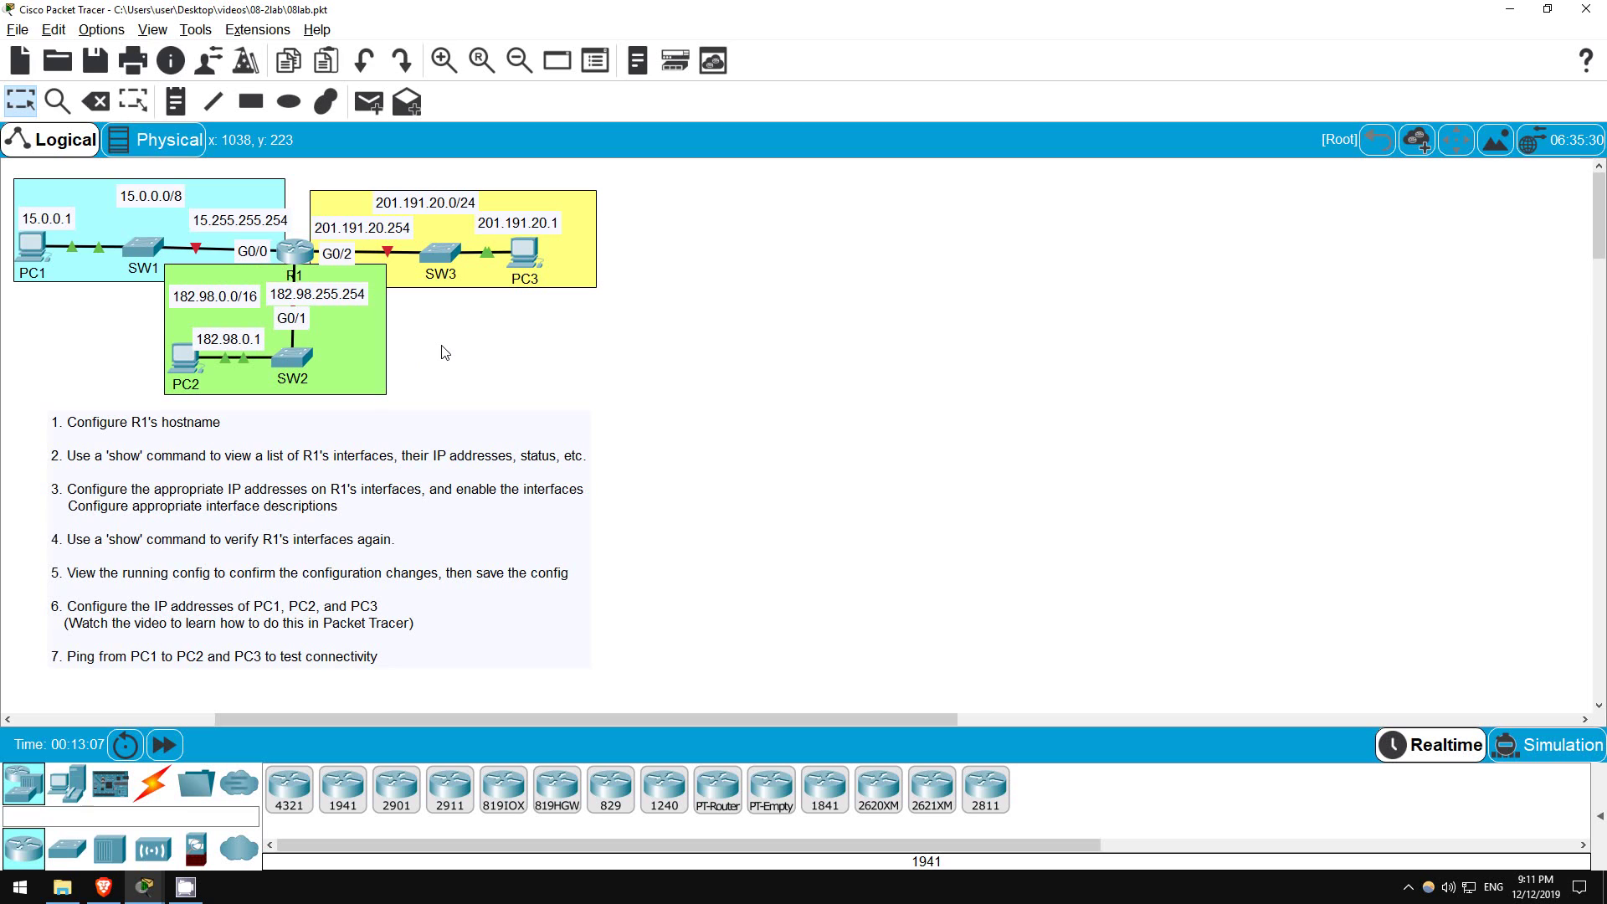
double_click(574, 278)
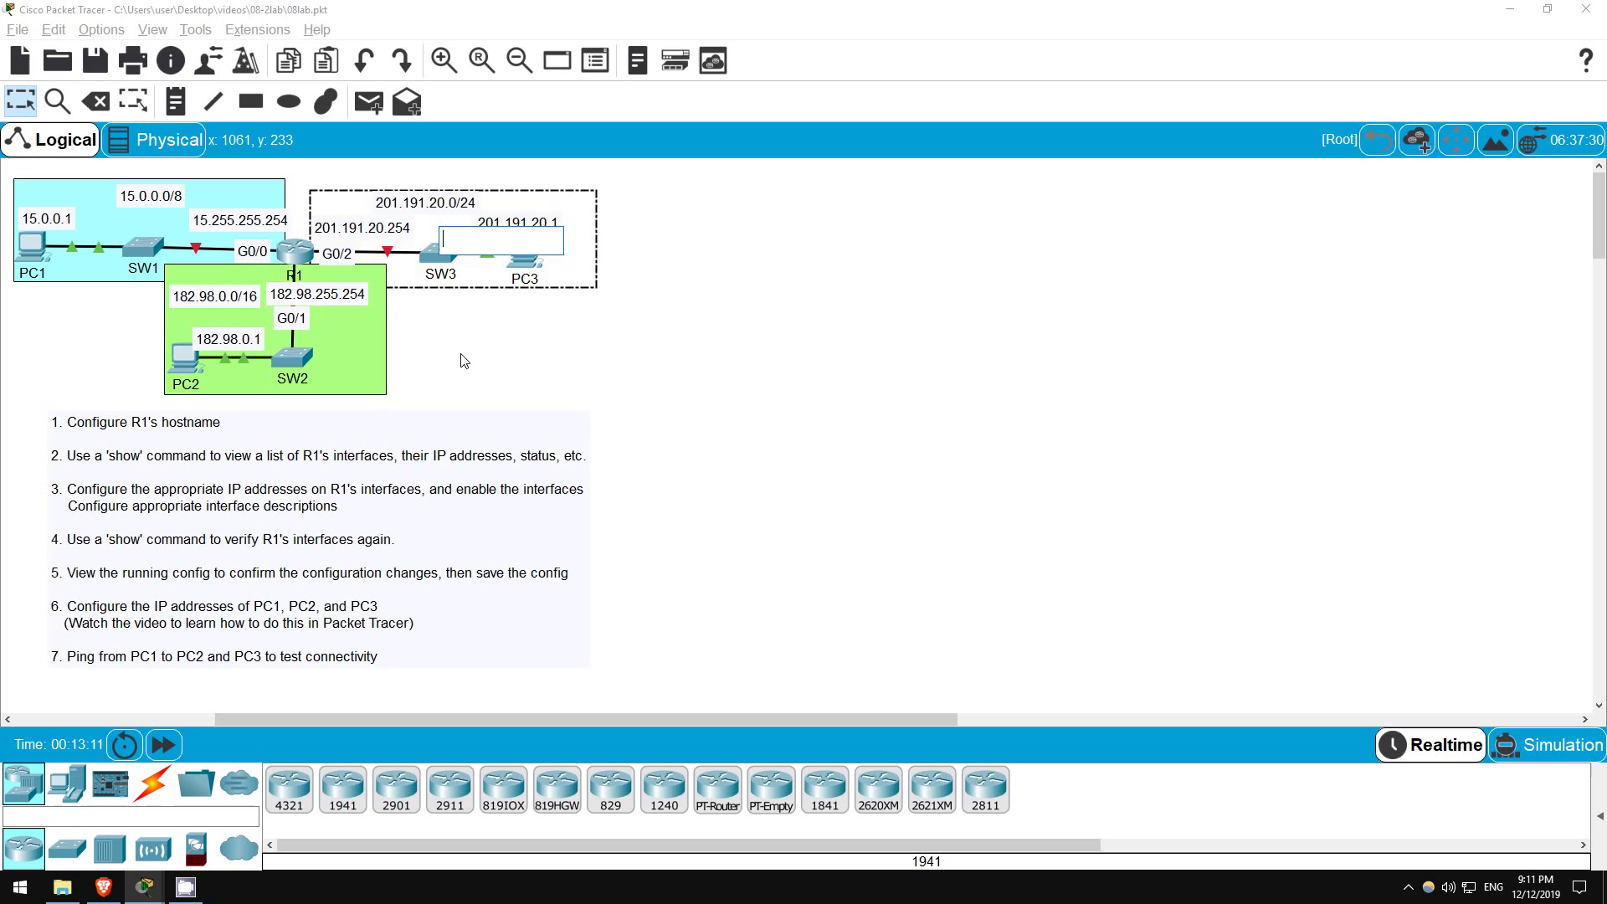
left_click(463, 360)
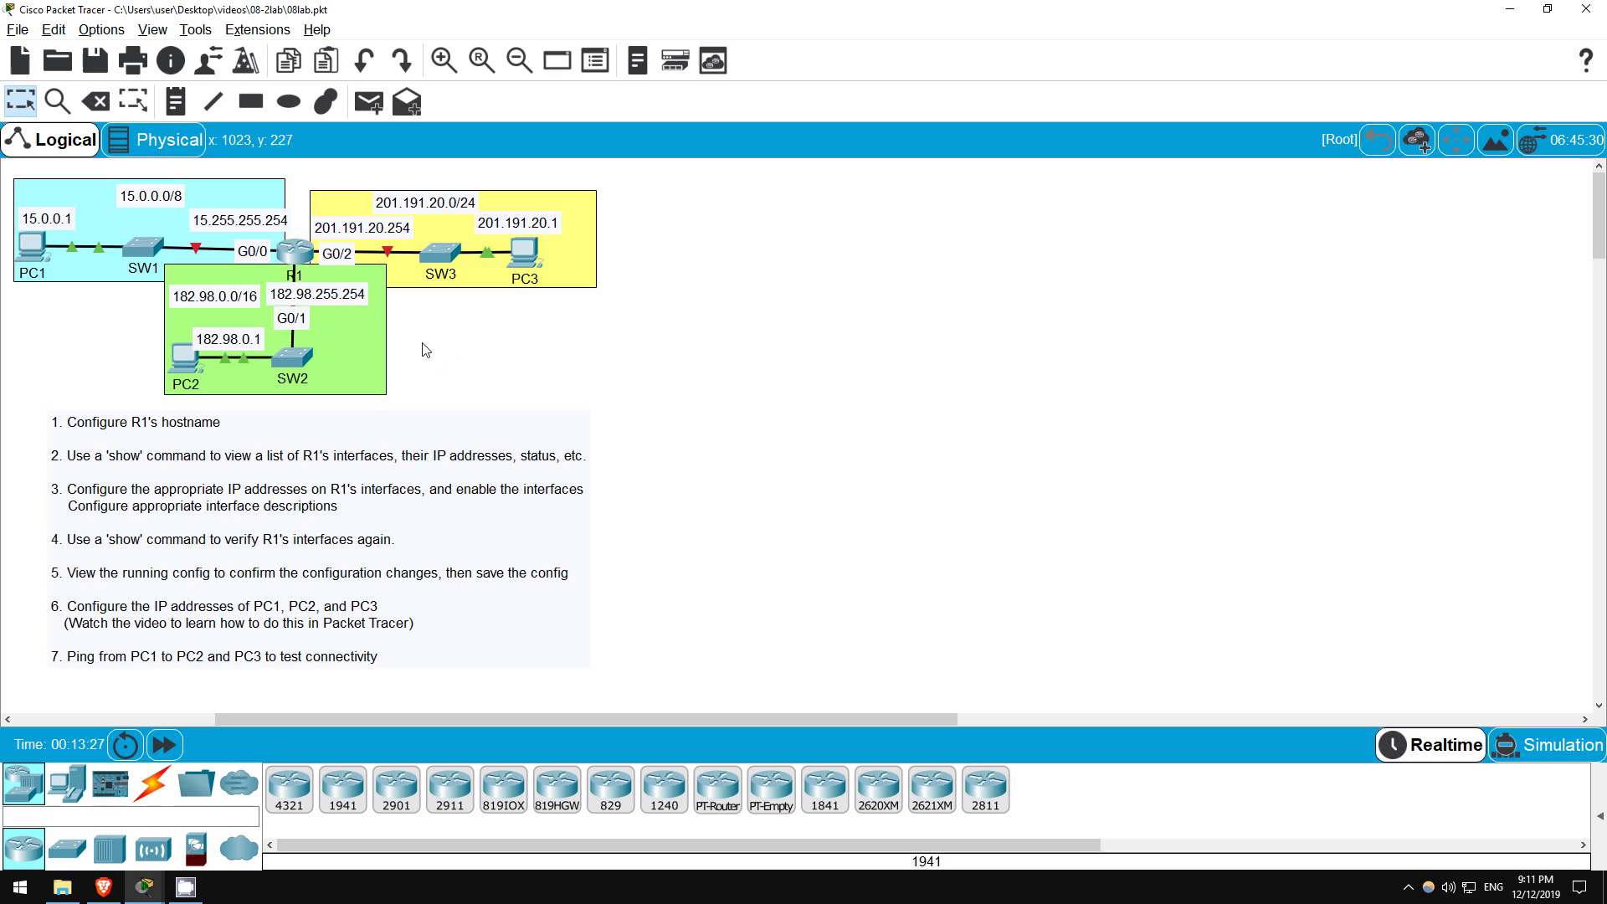
Open router R1's command line and enter privileged mode with enable
left_click(298, 259)
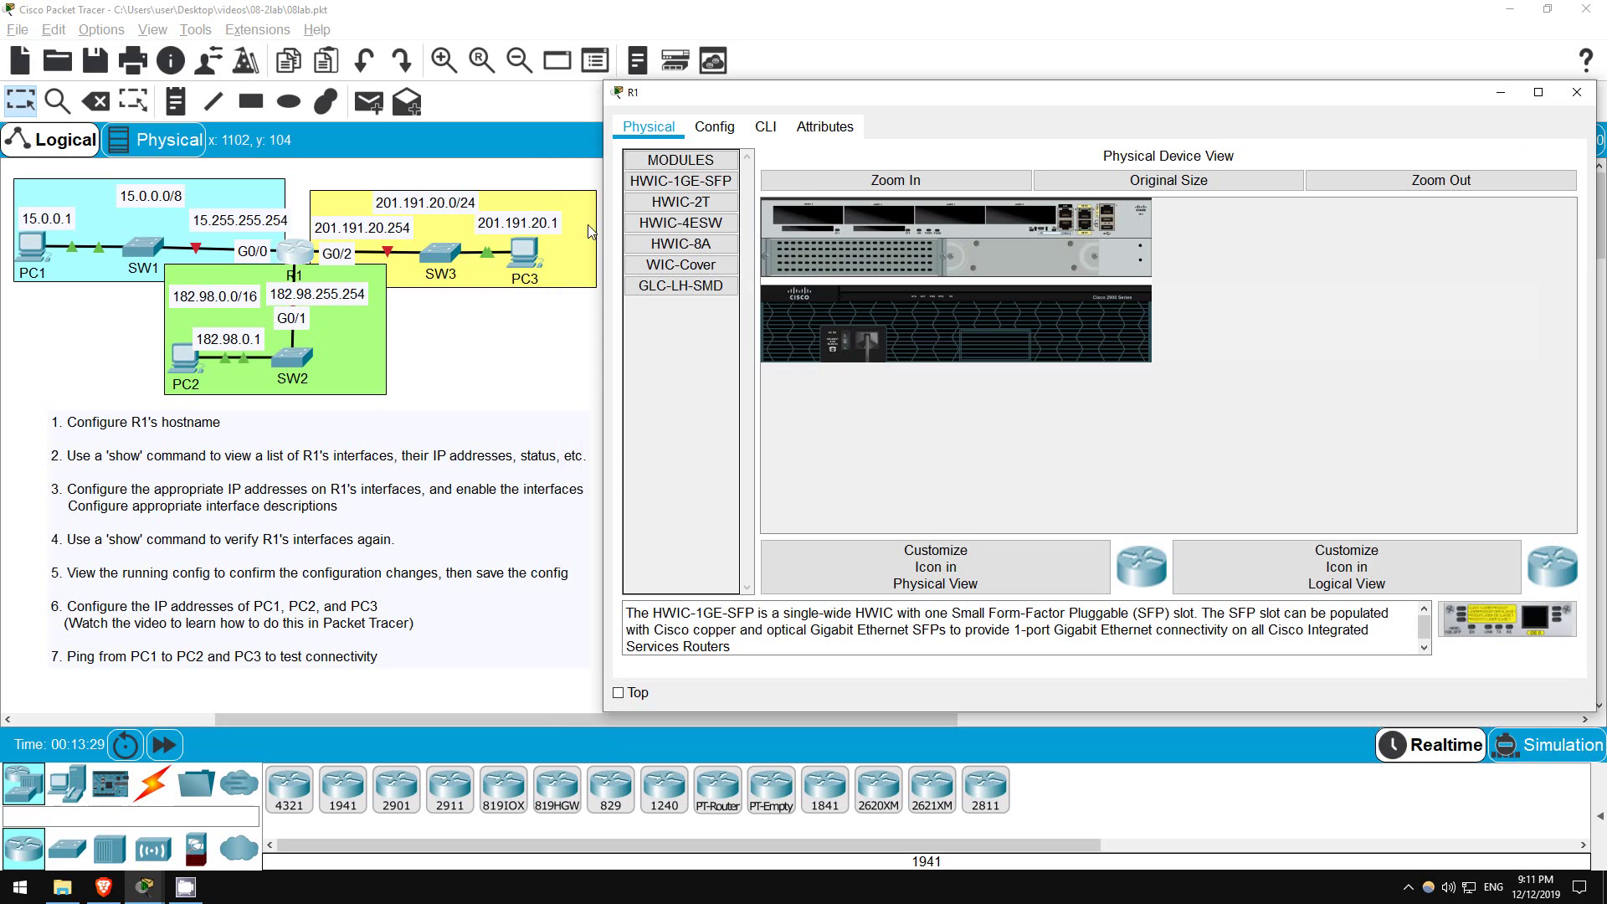
left_click(765, 126)
key("Return")
key("Return")
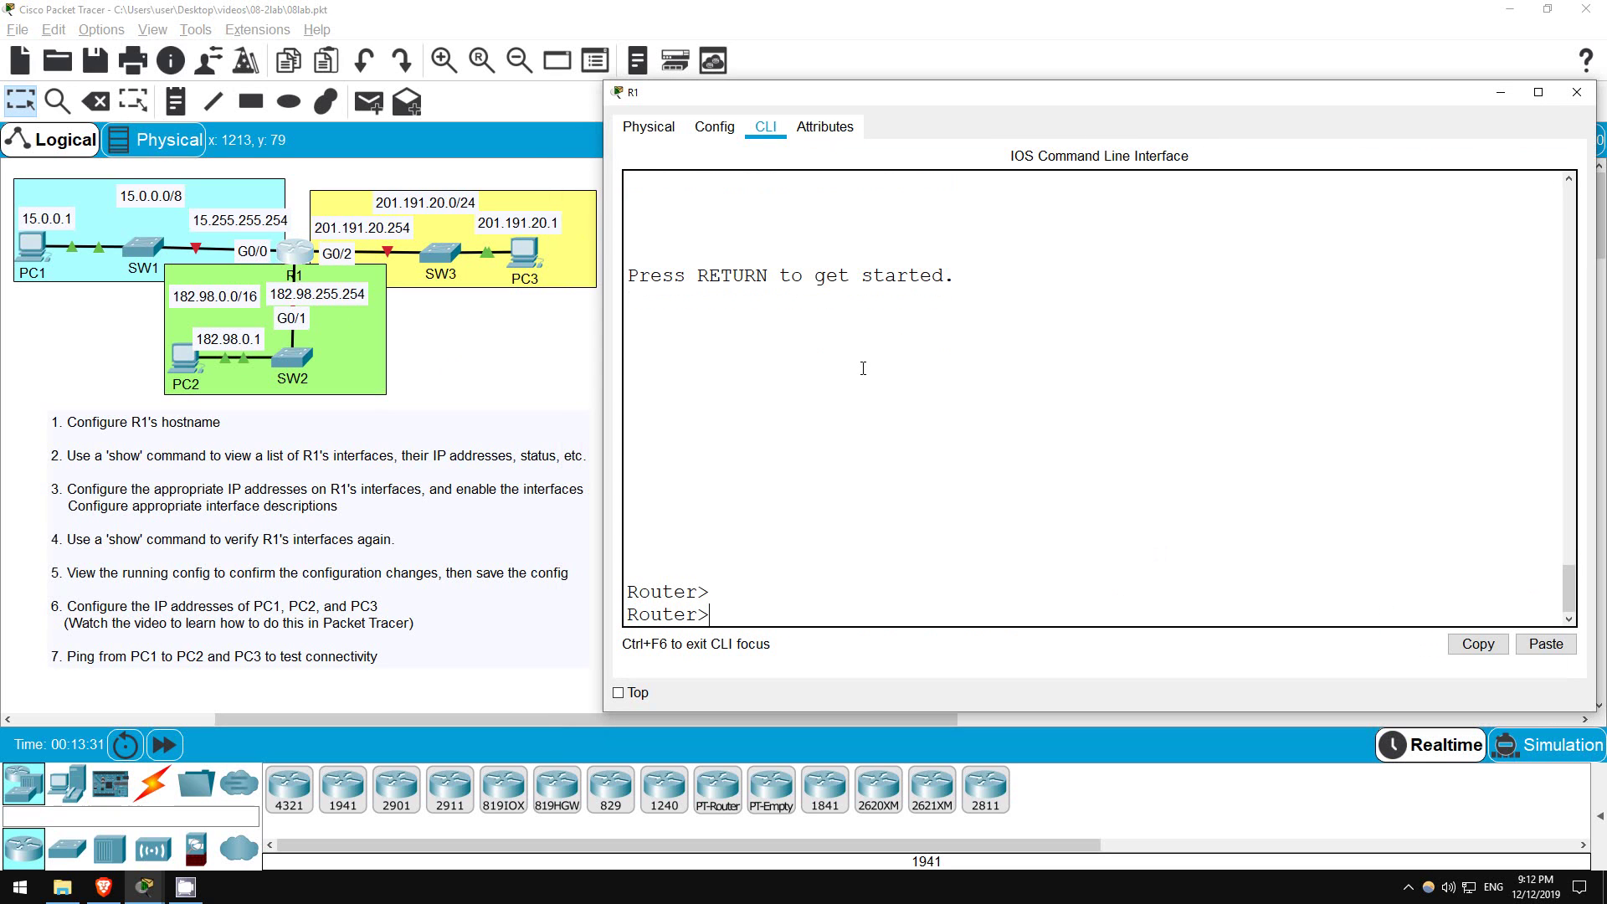
type("en")
key("Tab")
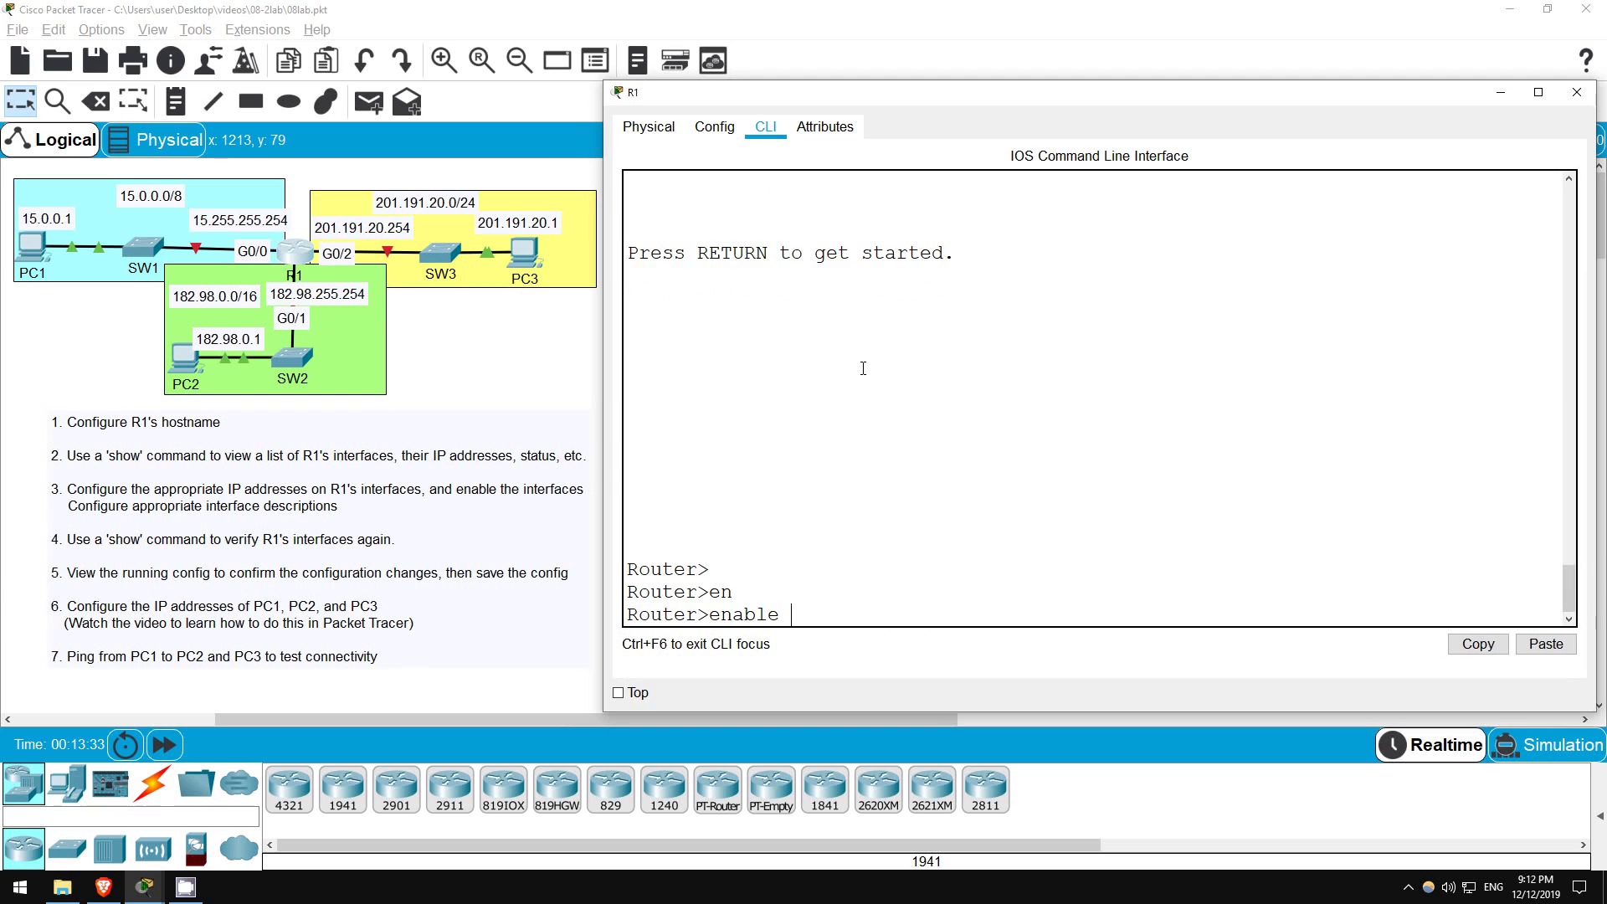
key("Return")
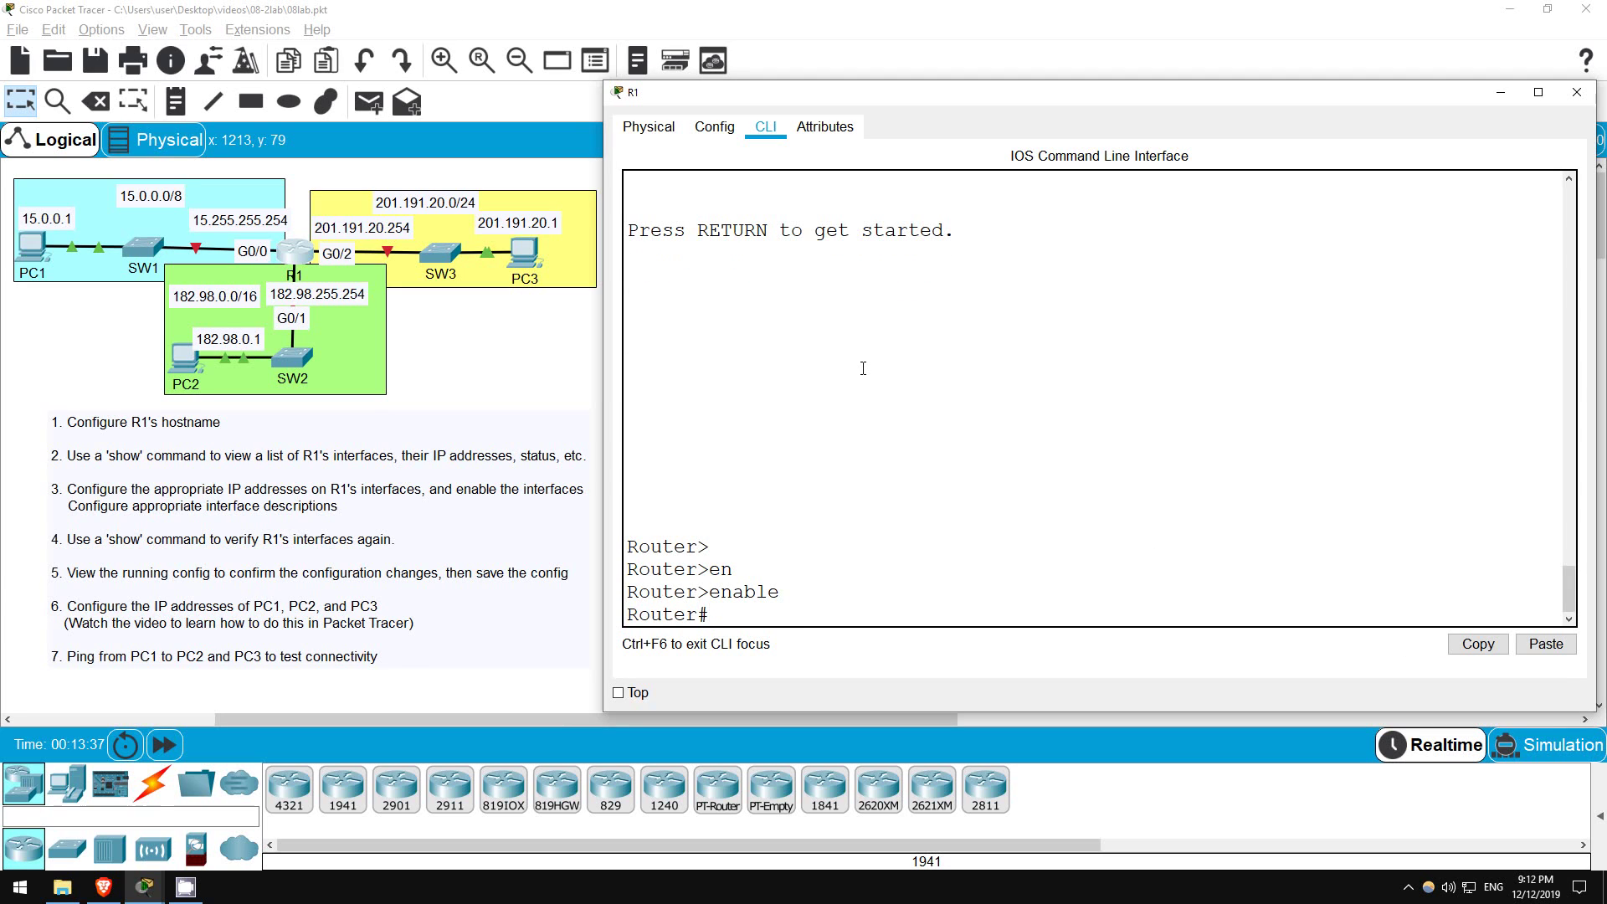
Enter global configuration with conf t and set the hostname to R1
type("conf t")
key("Return")
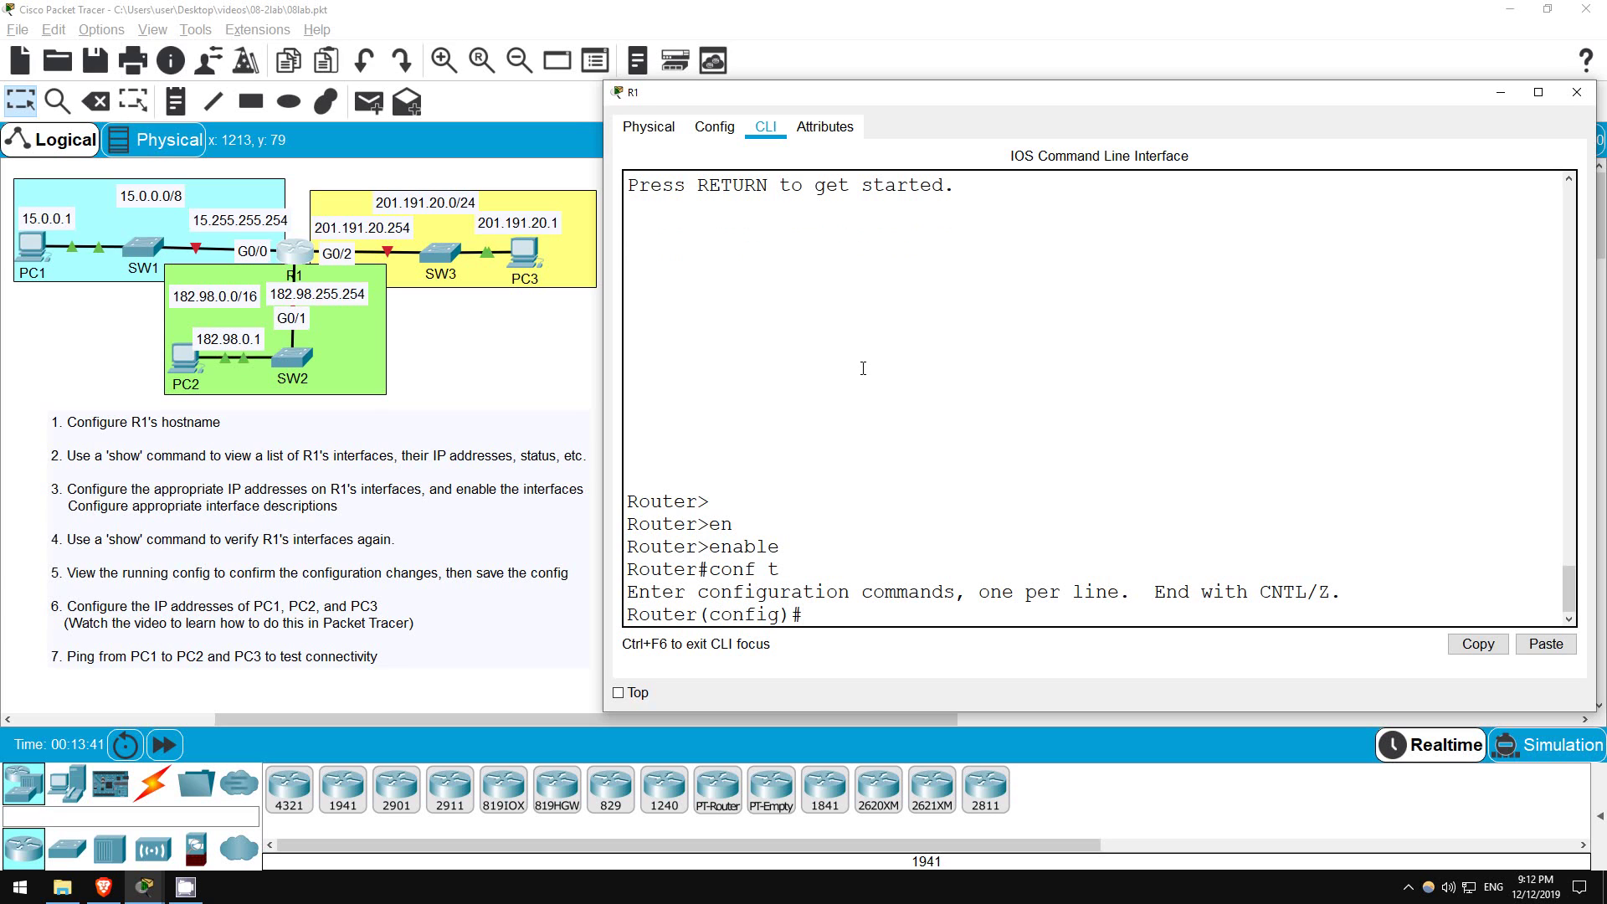
type("host")
key("Tab")
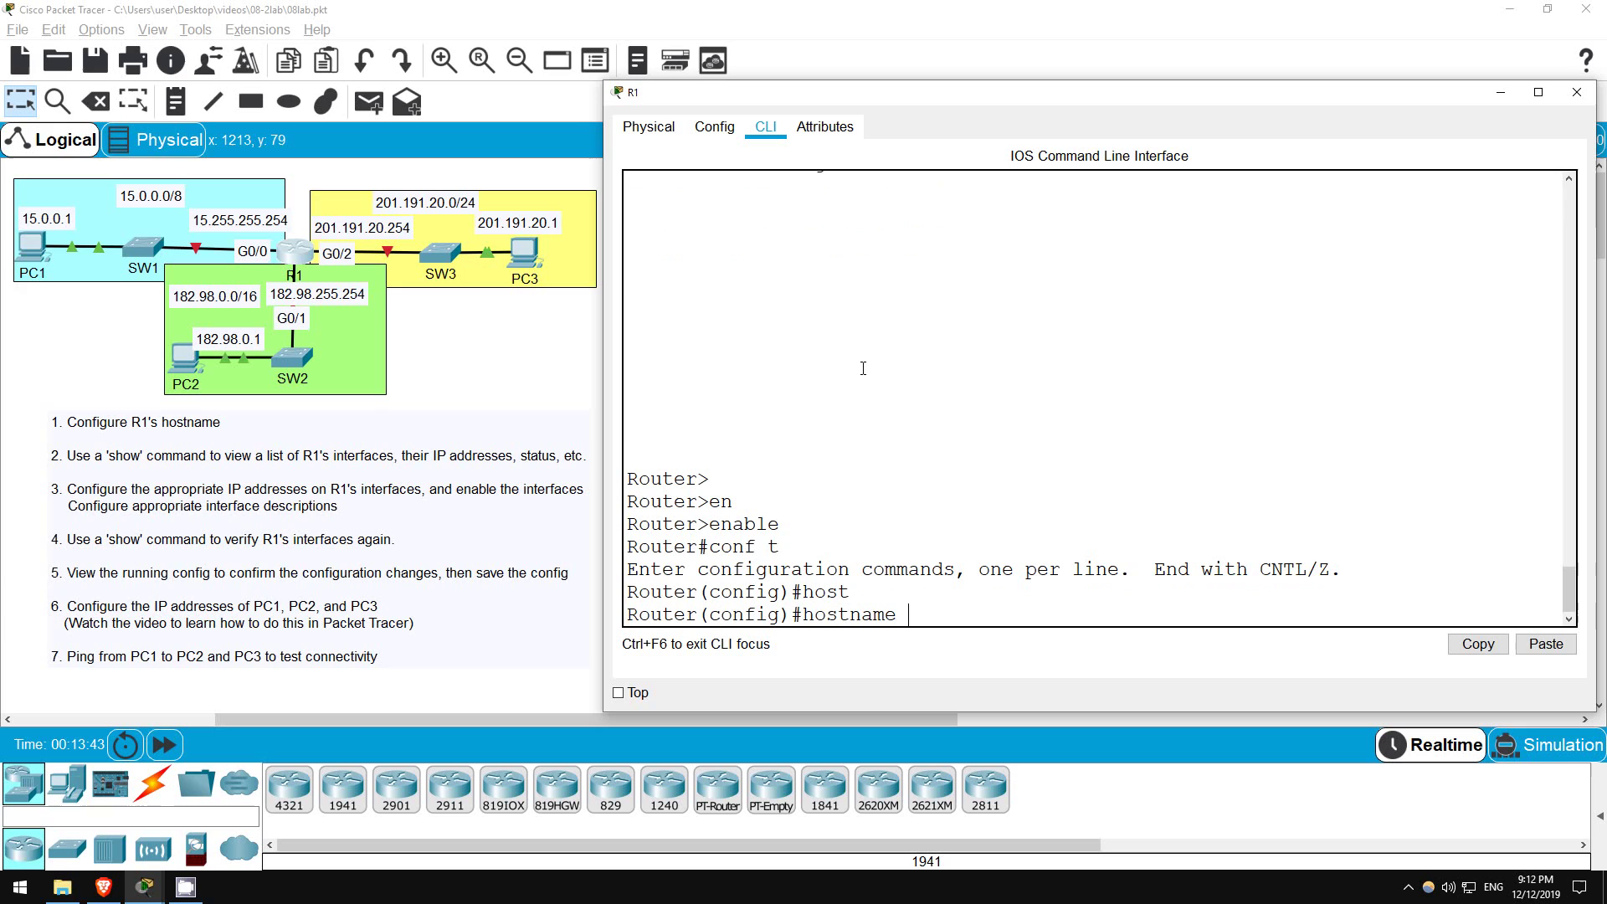
type("R1")
key("Return")
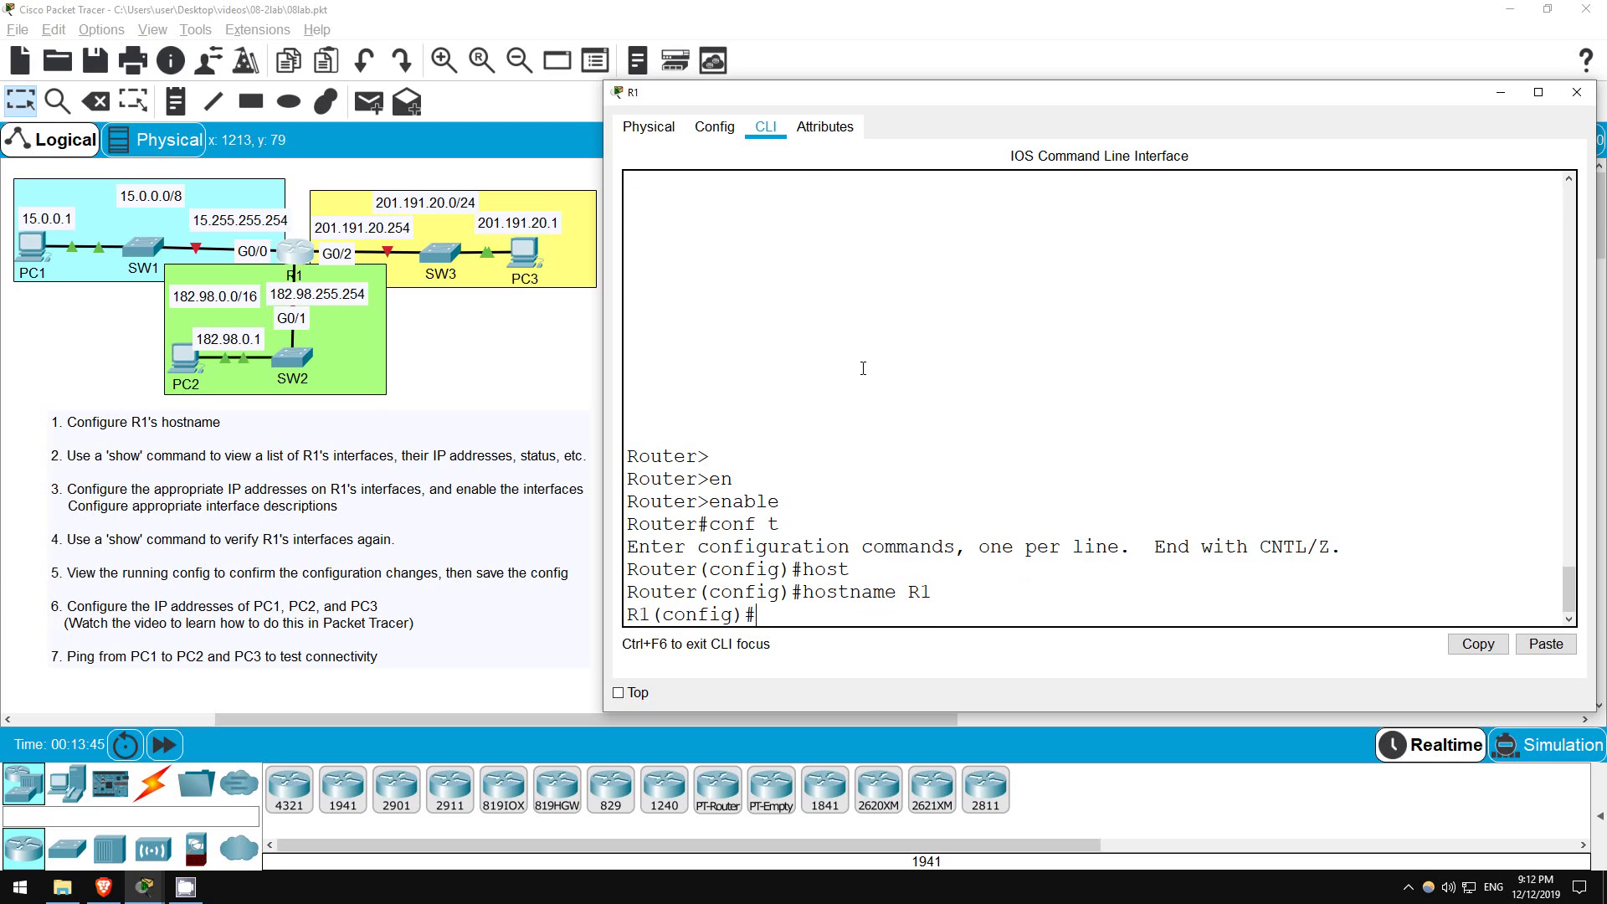
left_click_drag(627, 614, 650, 614)
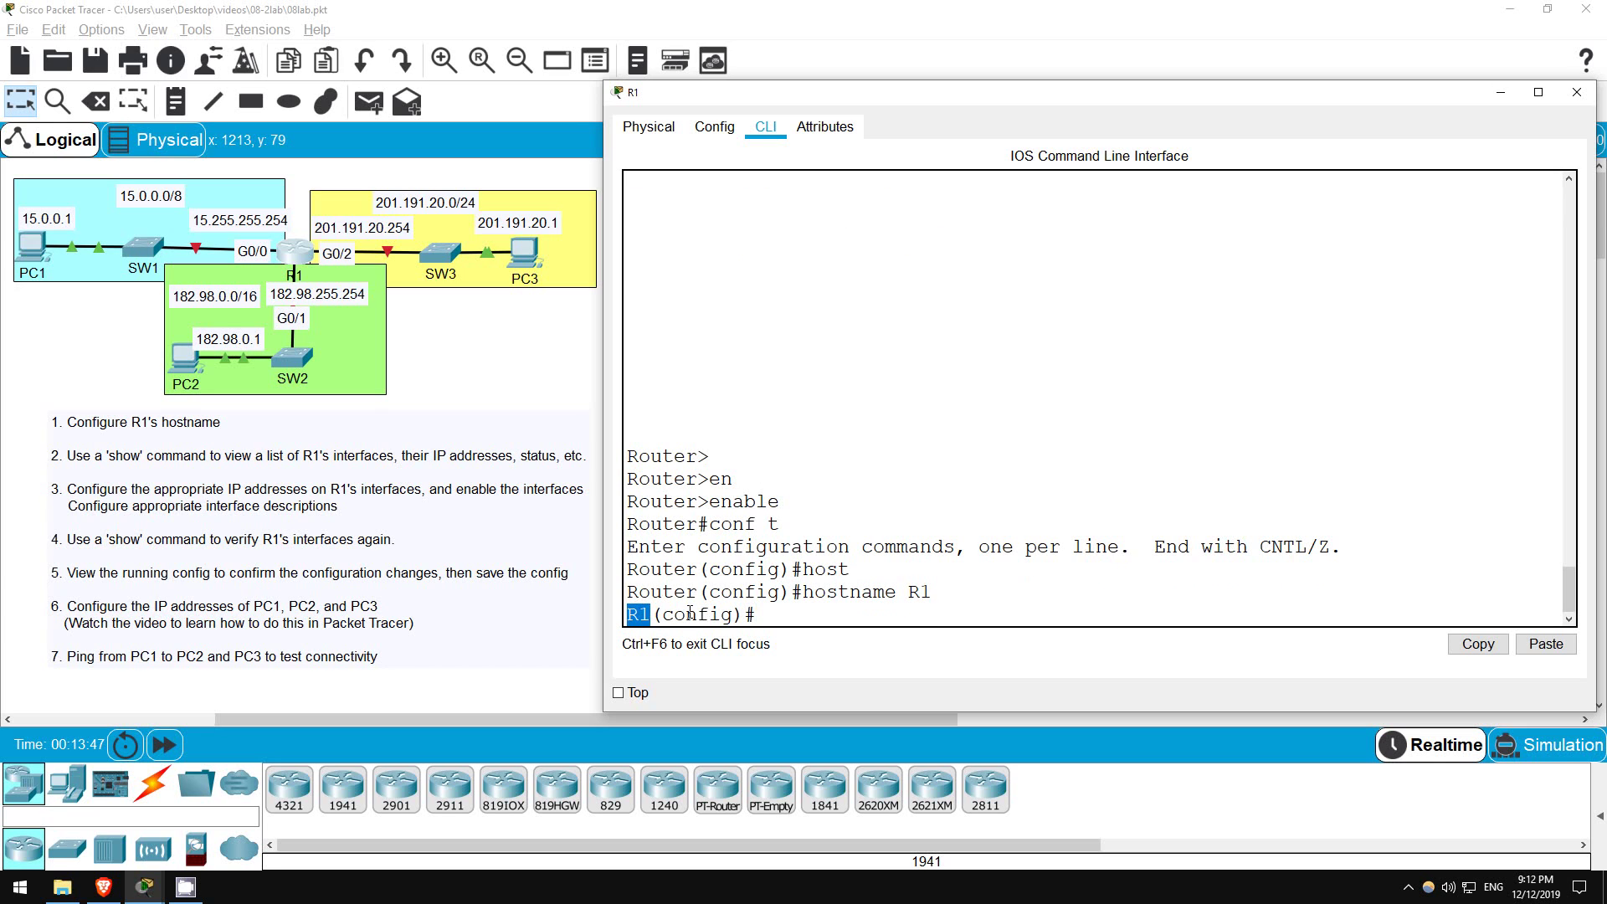
Try 'show ip interface brief' in config mode, see it rejected, then recall it
left_click(797, 611)
type("show ip i")
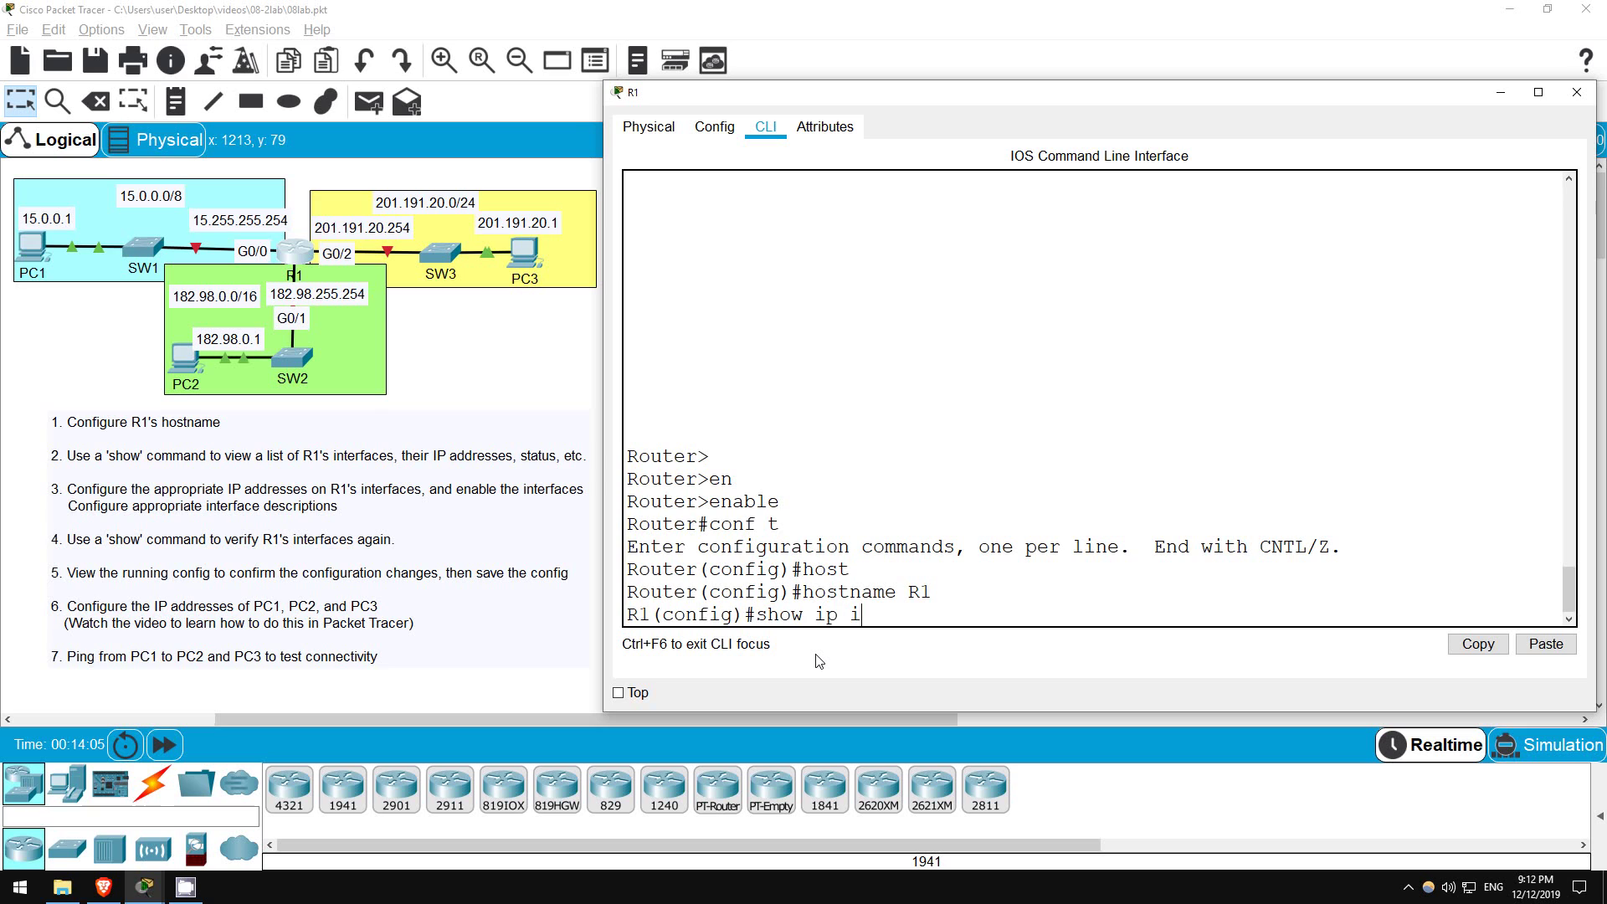
type("nterface brief")
key("Return")
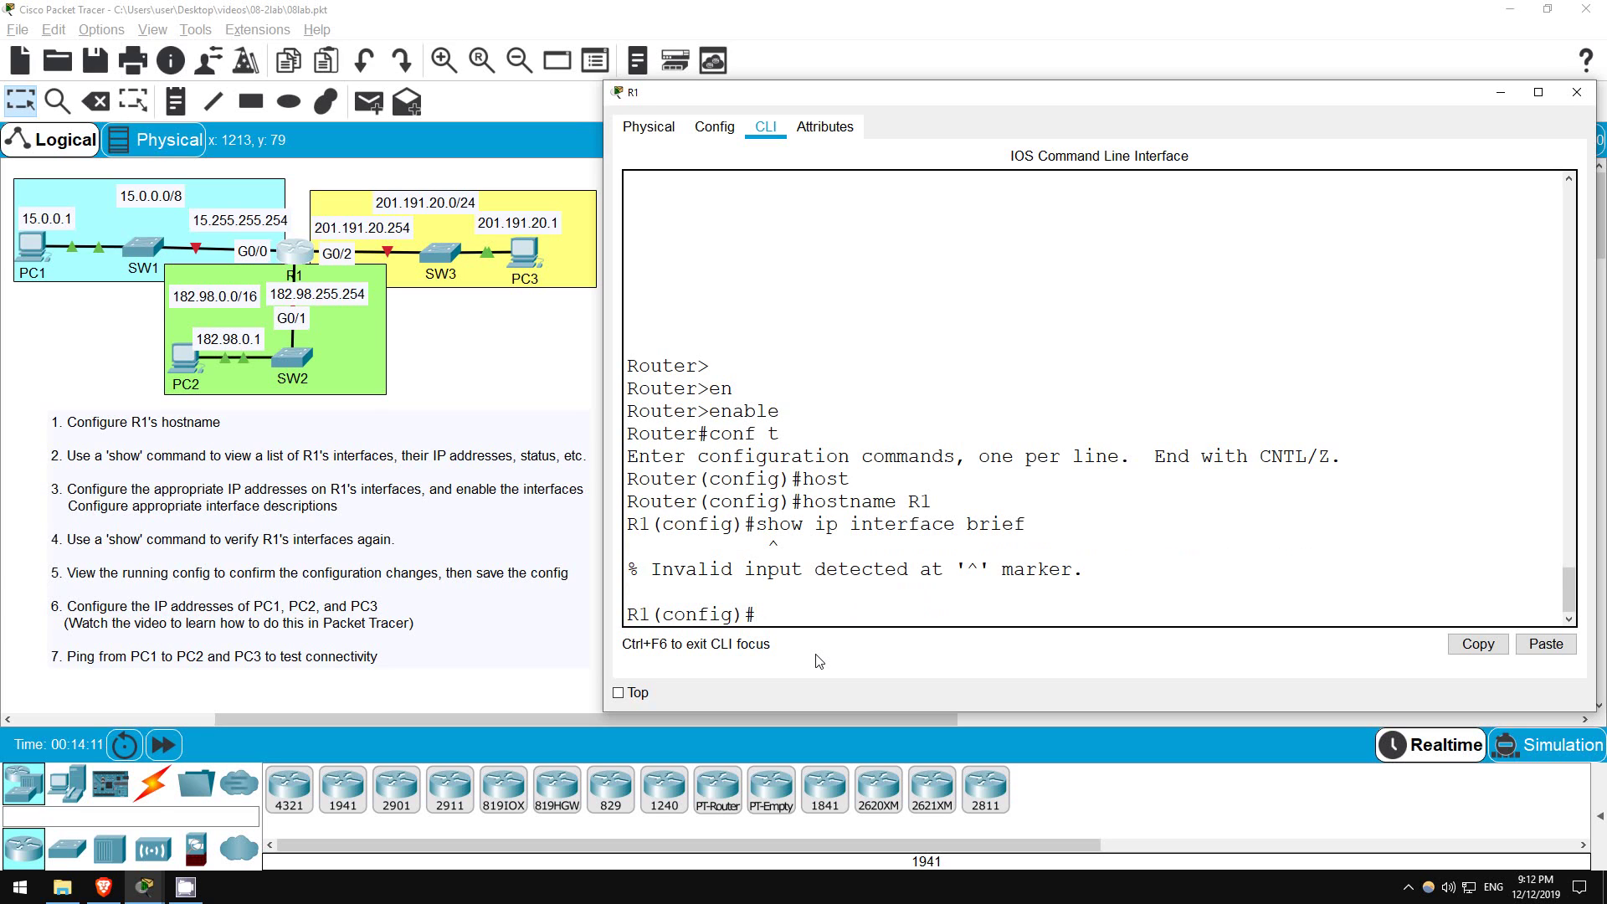
mouse_move(627, 569)
left_mouse_down()
mouse_move(904, 562)
mouse_move(905, 590)
left_mouse_up()
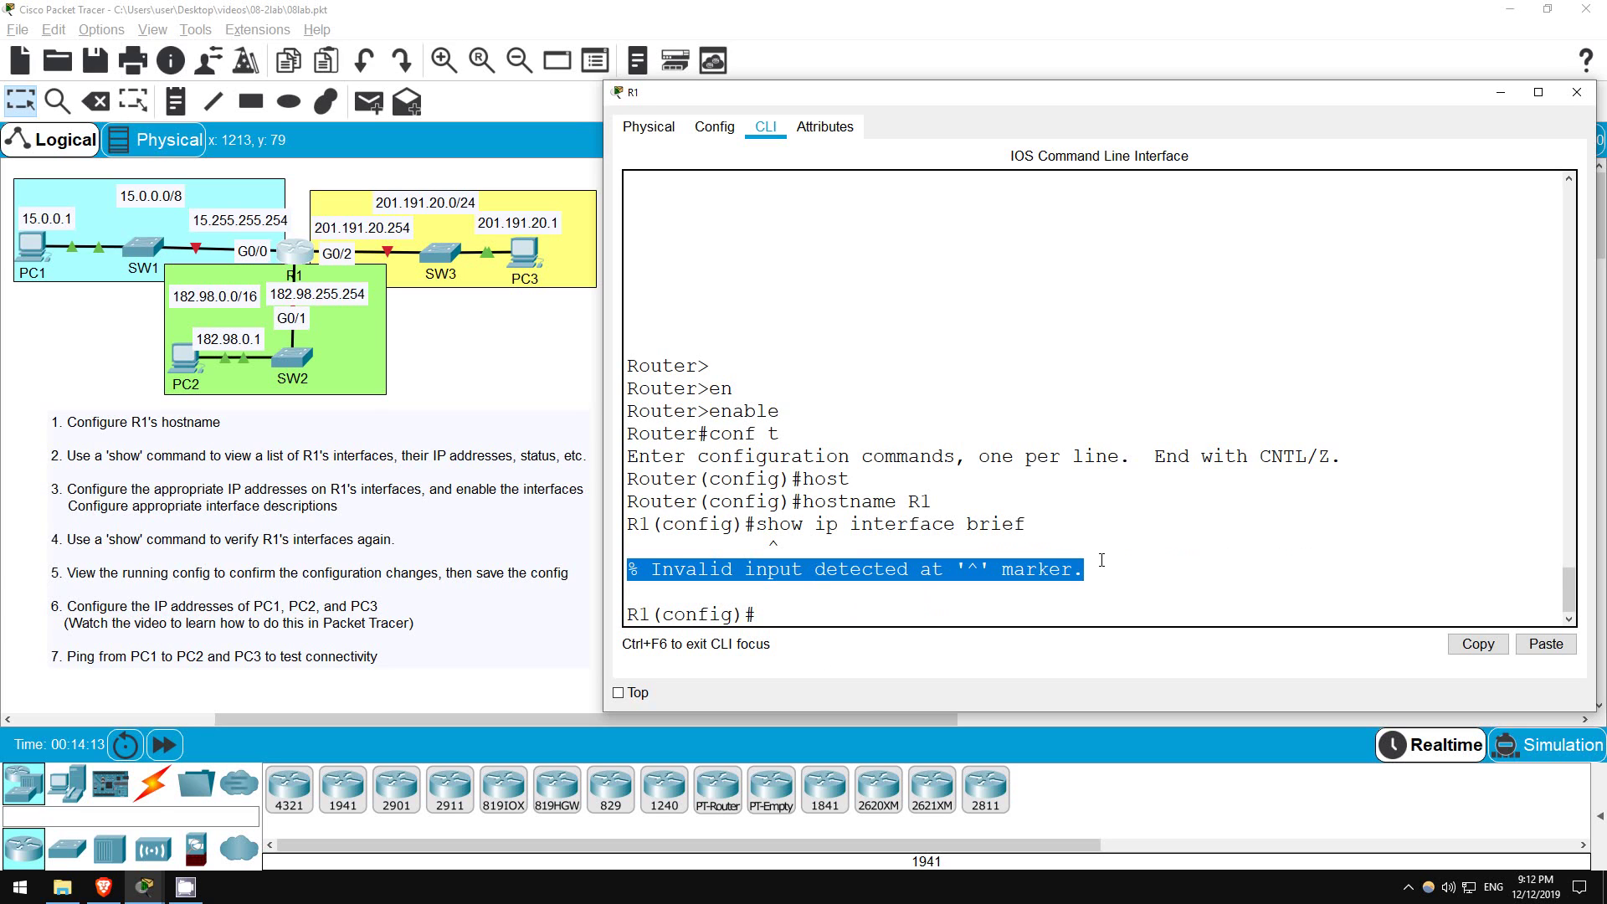
left_click(905, 617)
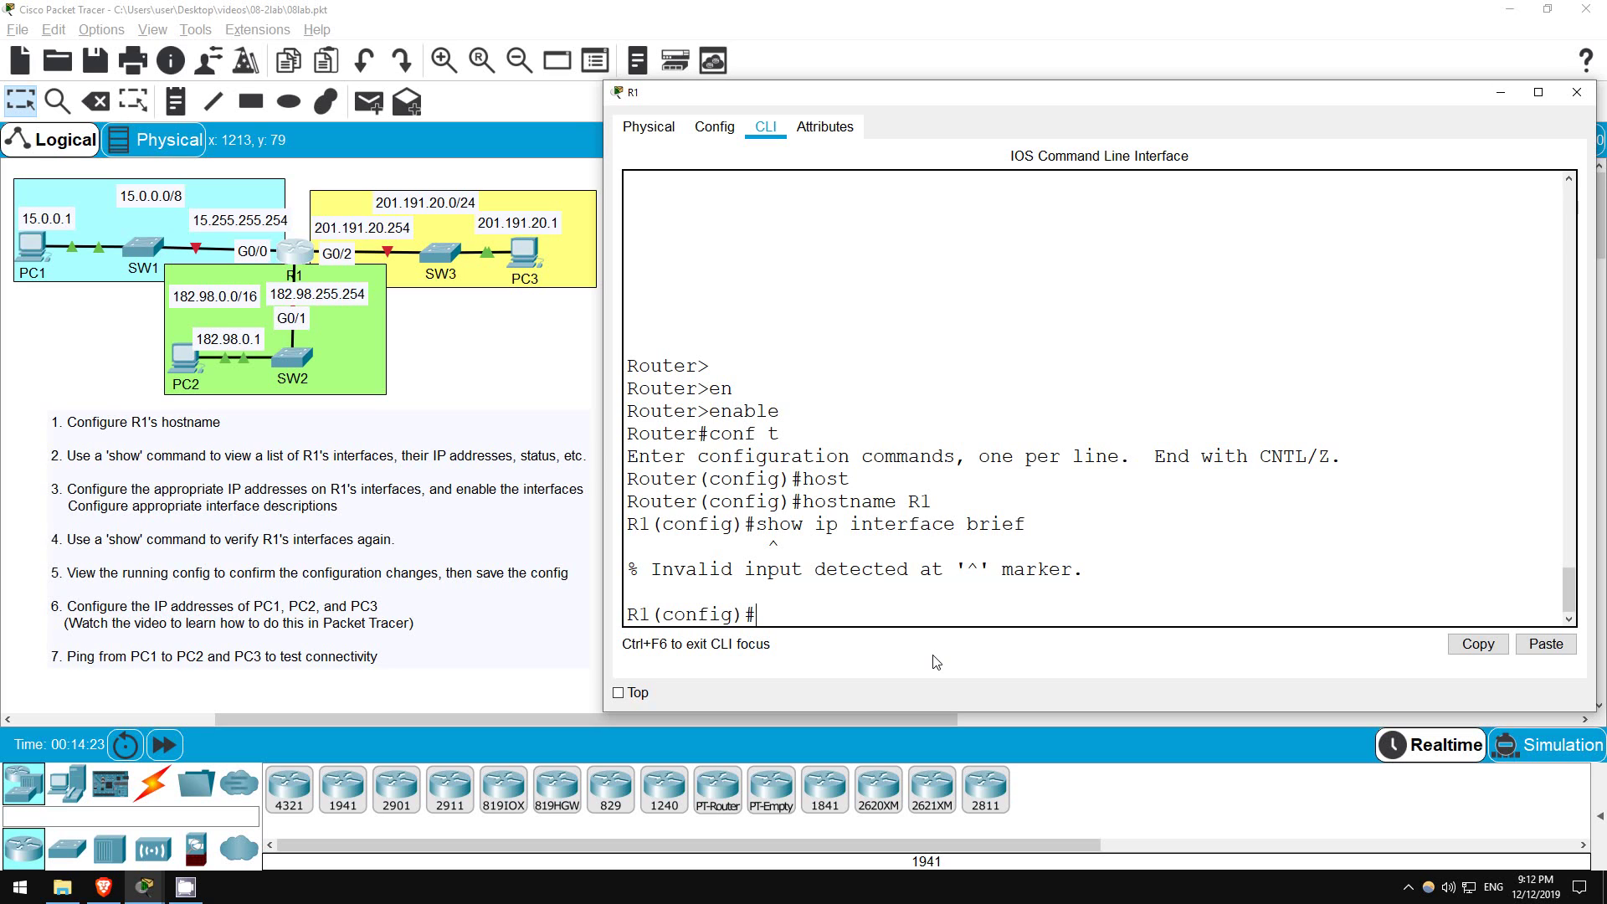
key("Up")
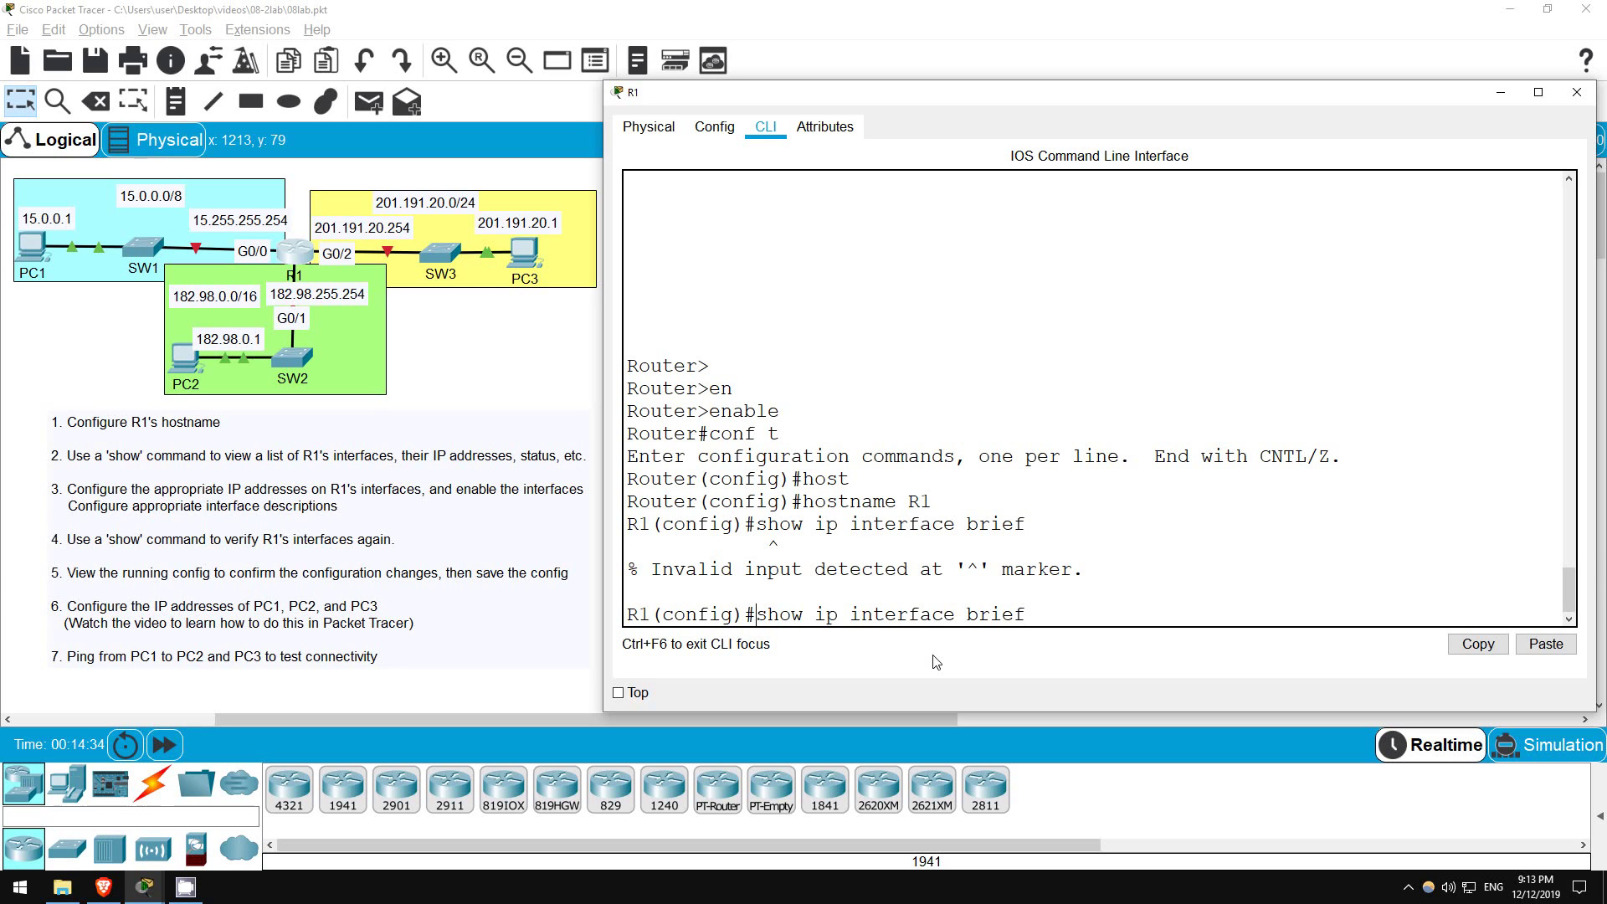
Run 'do show ip interface brief' and review the down Status and Protocol columns for G0/0–G0/2
type("do")
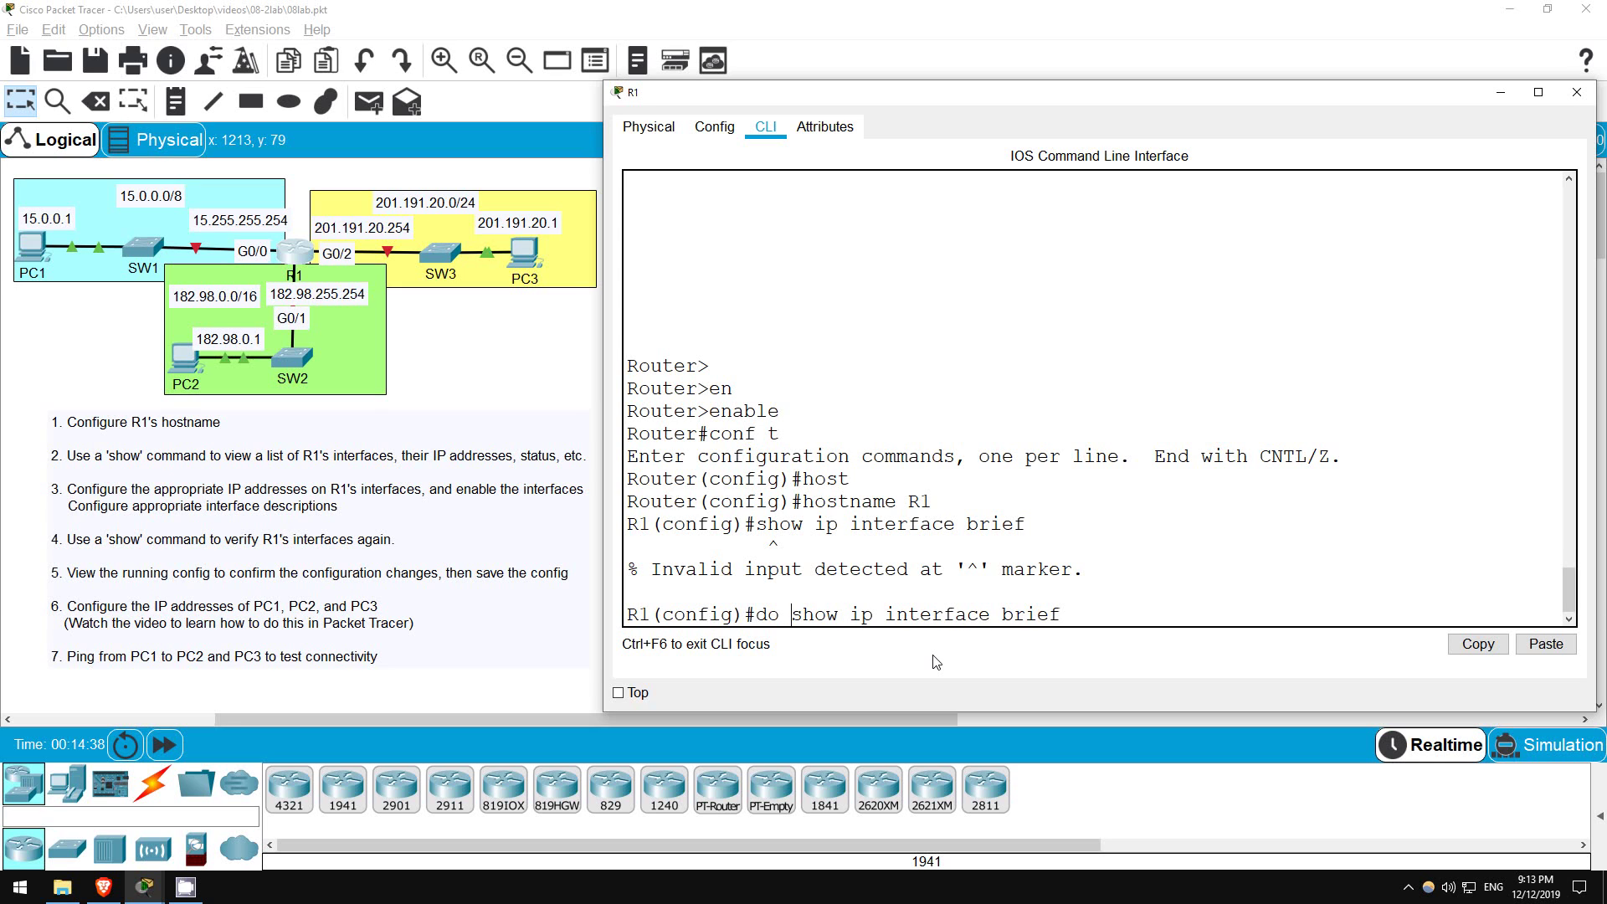
key("Return")
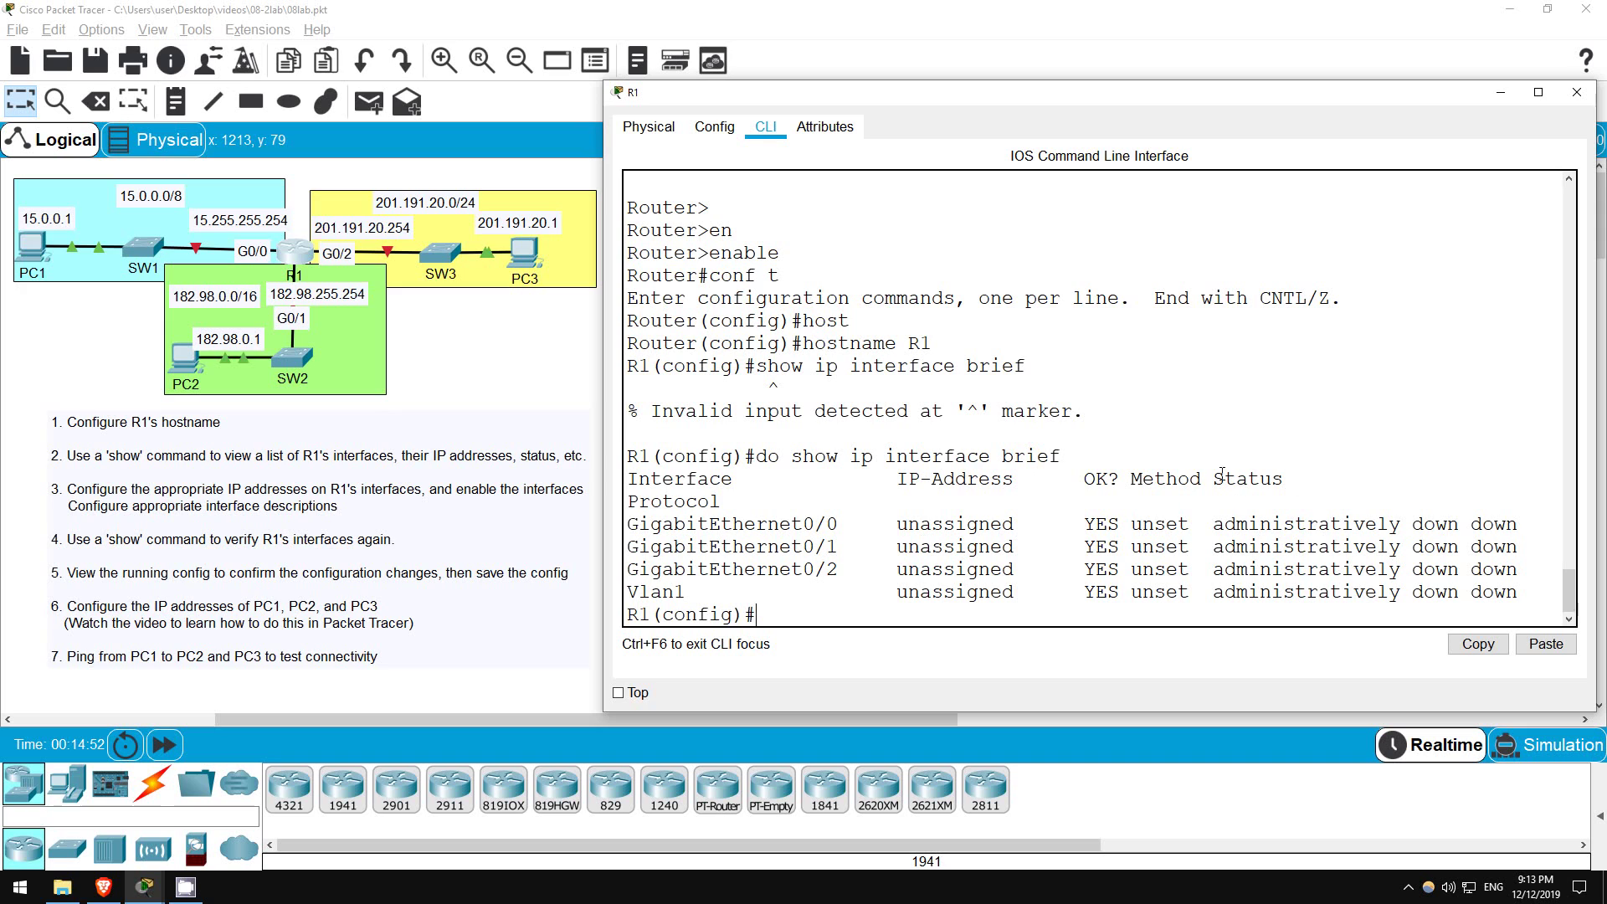
left_click_drag(1213, 478, 1310, 478)
left_click_drag(598, 525, 572, 525)
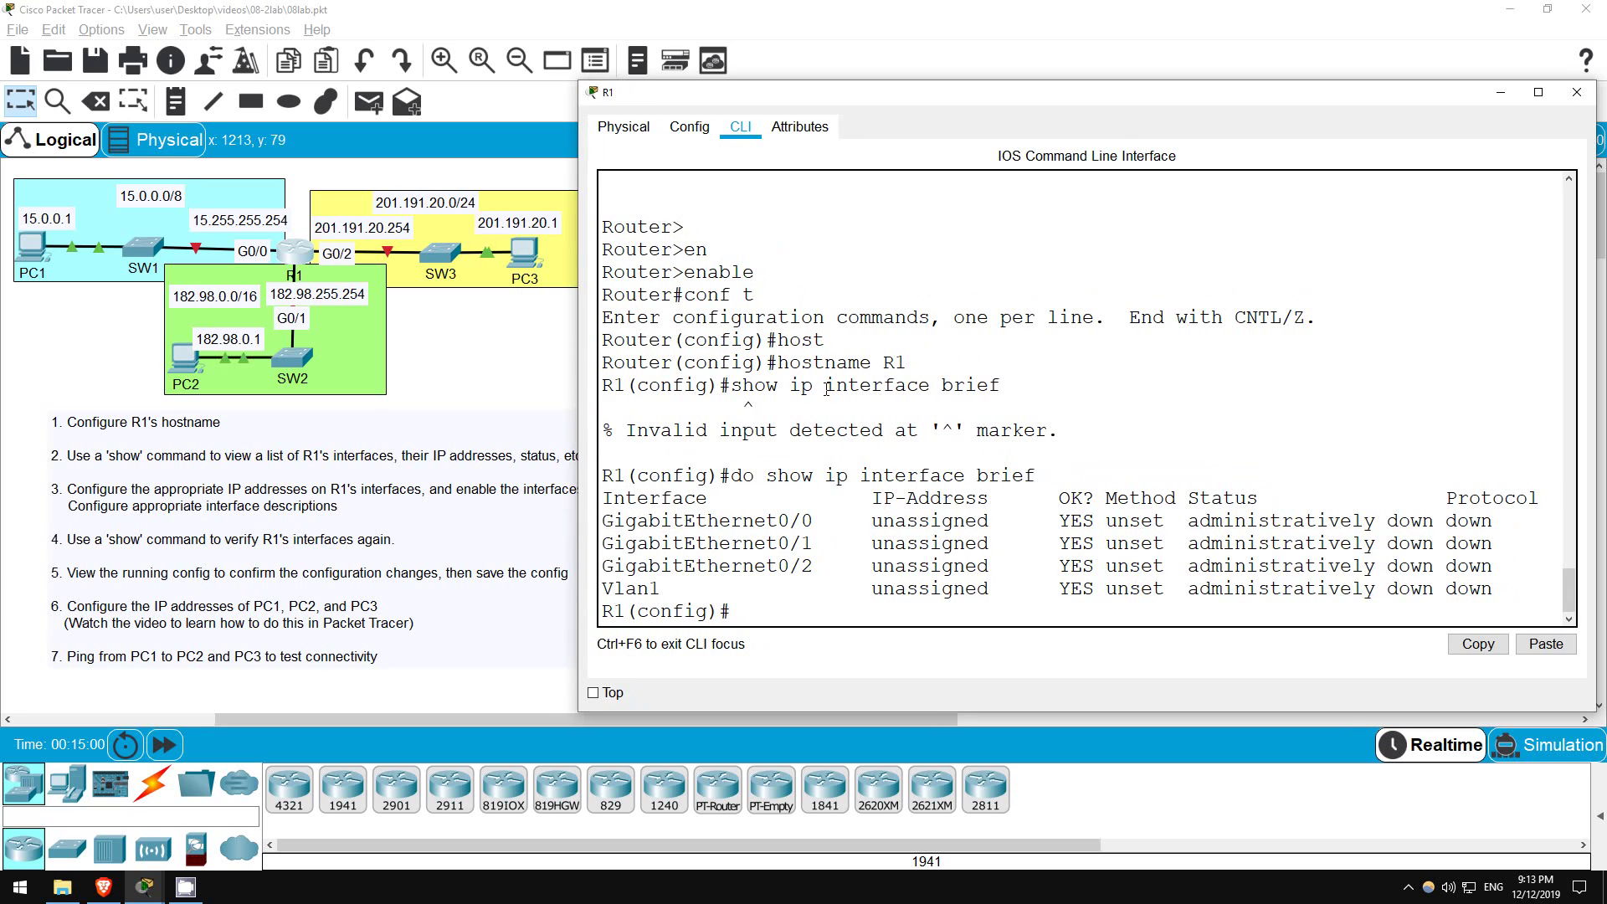
left_click(1180, 522)
left_click_drag(1451, 497, 1524, 495)
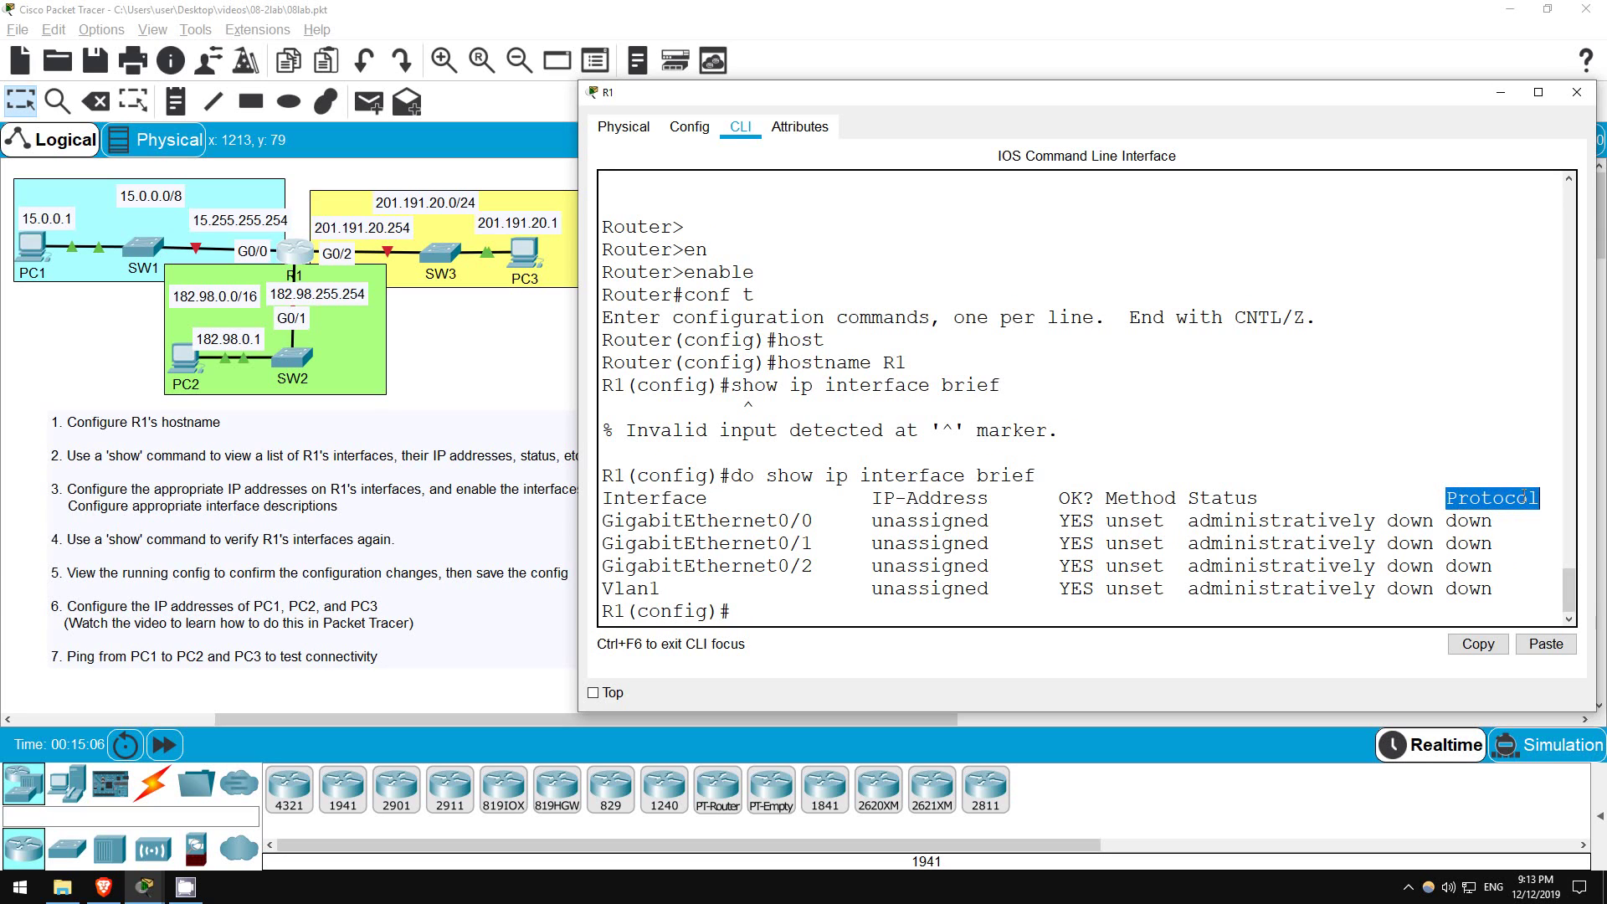
left_click(1469, 495)
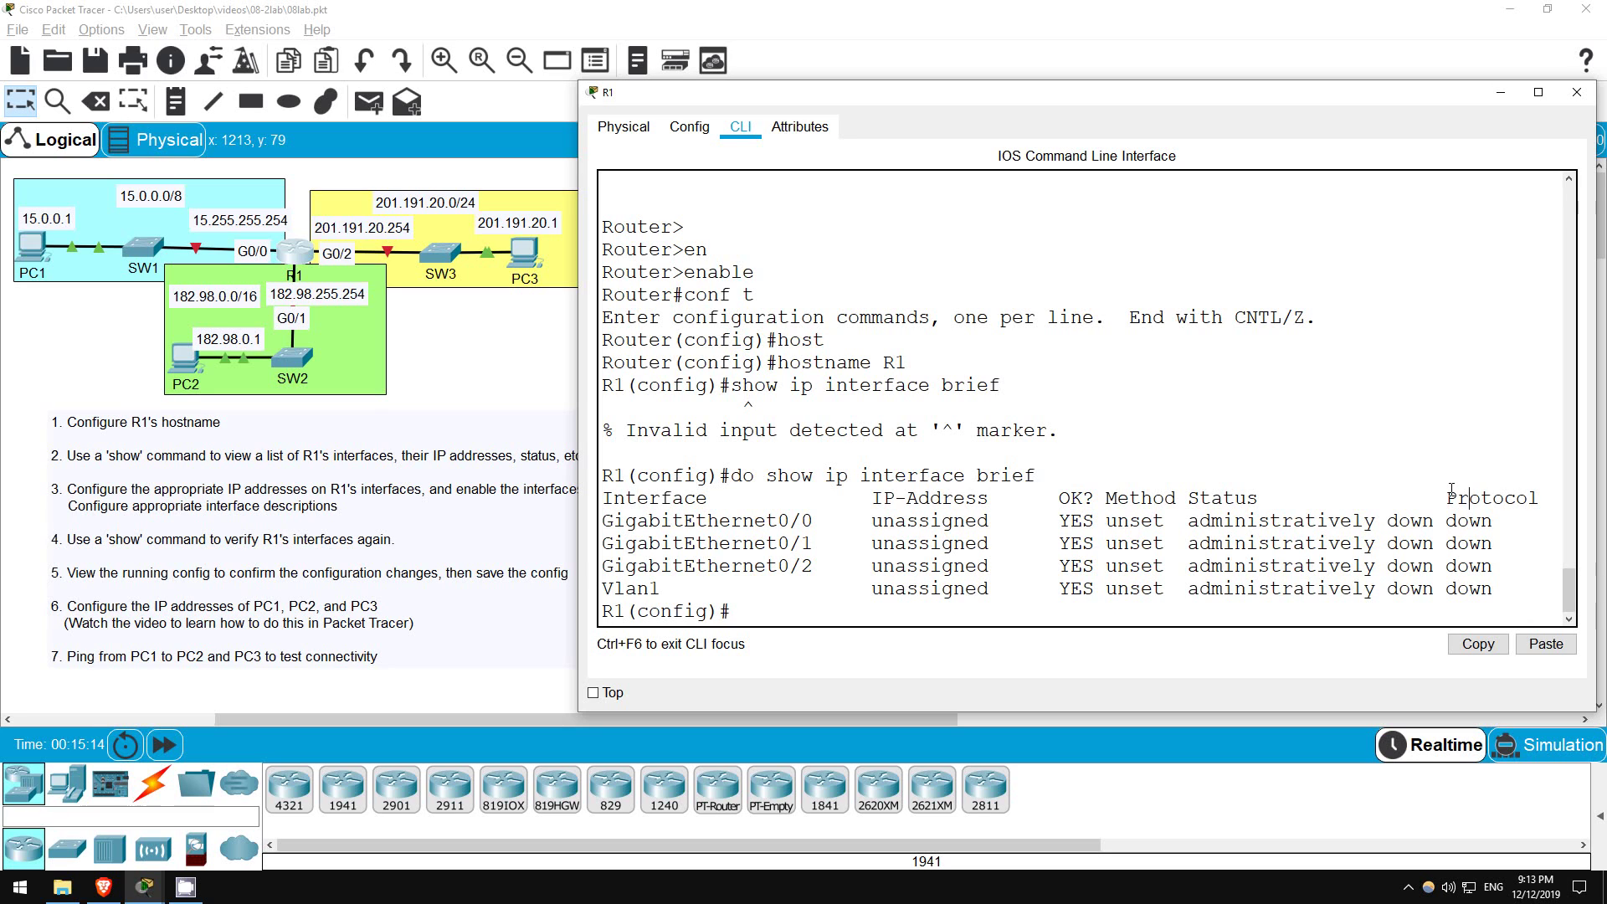
left_click_drag(778, 520, 835, 565)
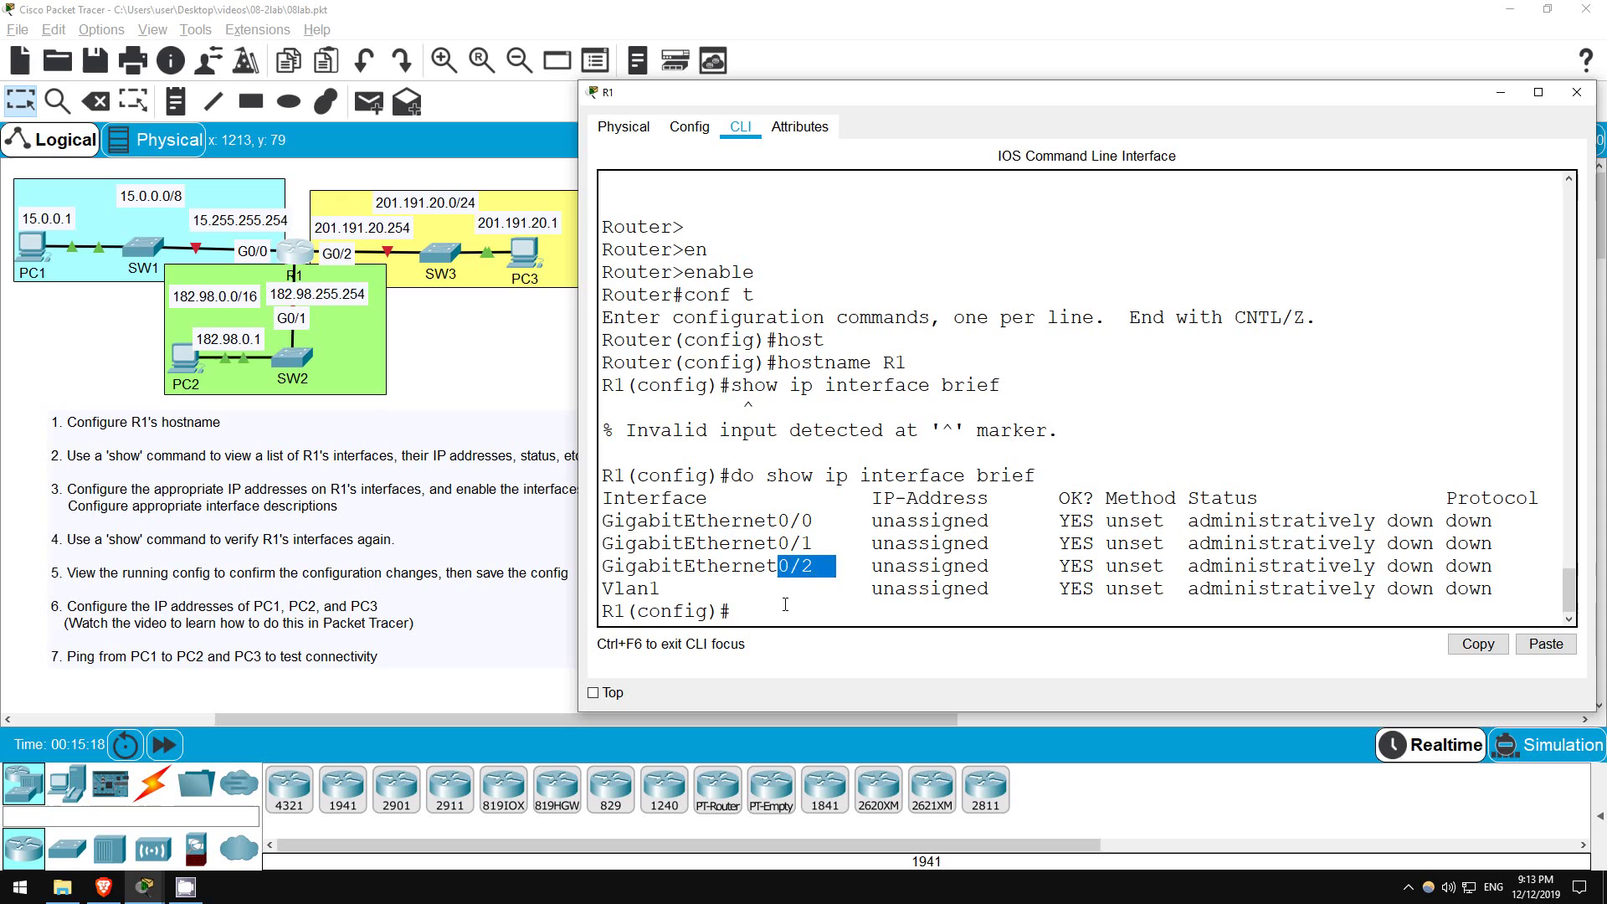
left_click(759, 617)
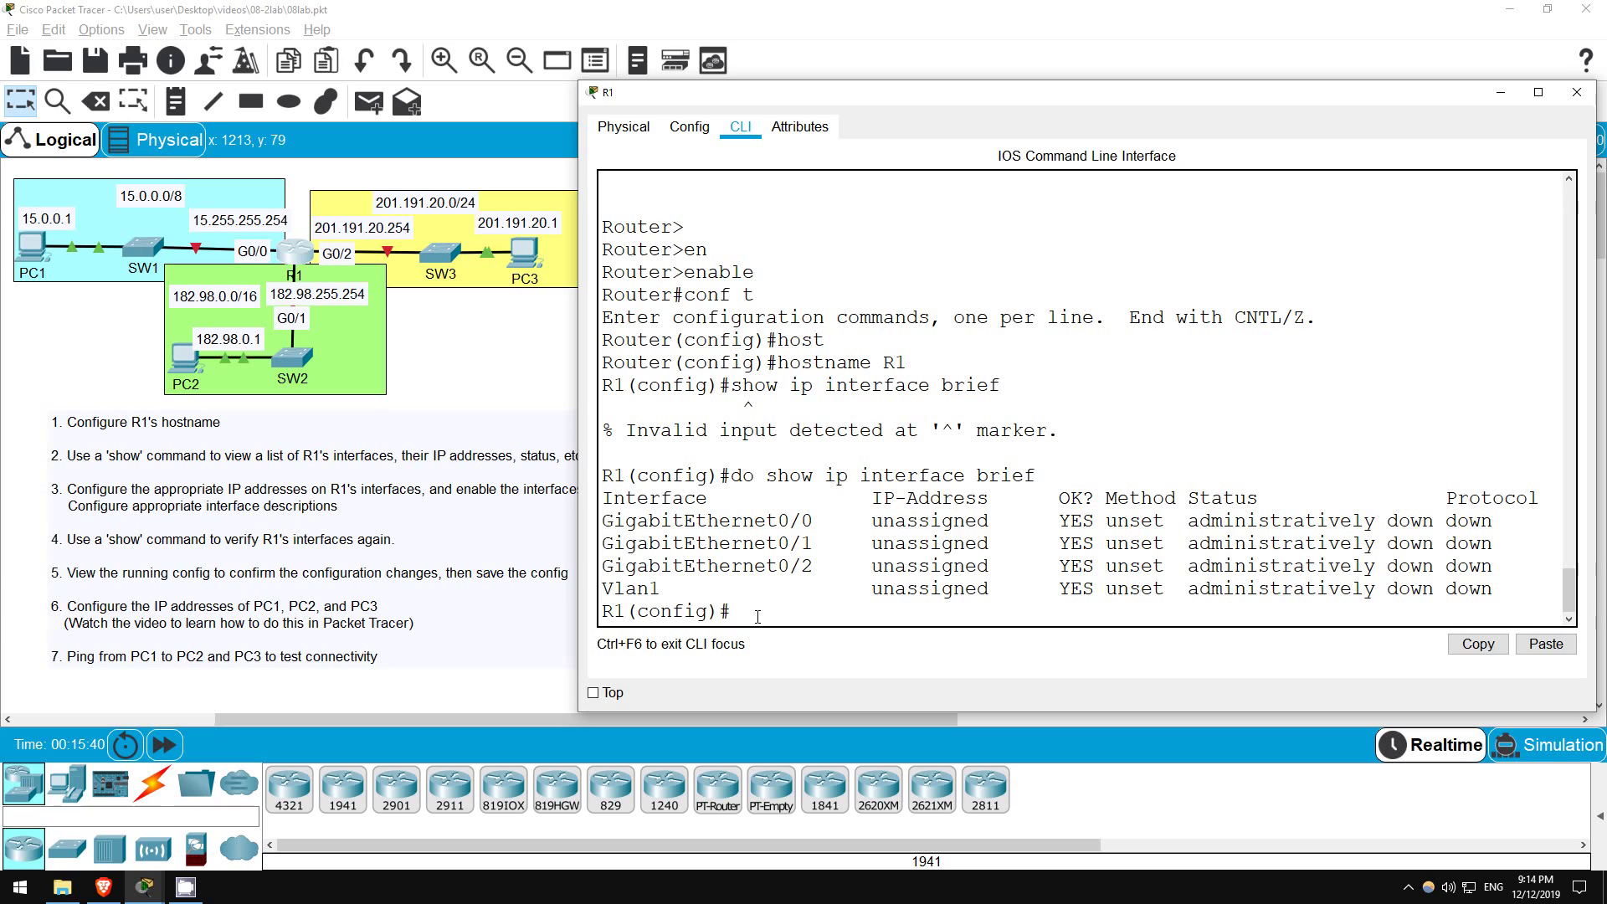
Enter interface configuration for GigabitEthernet0/0
type("interface")
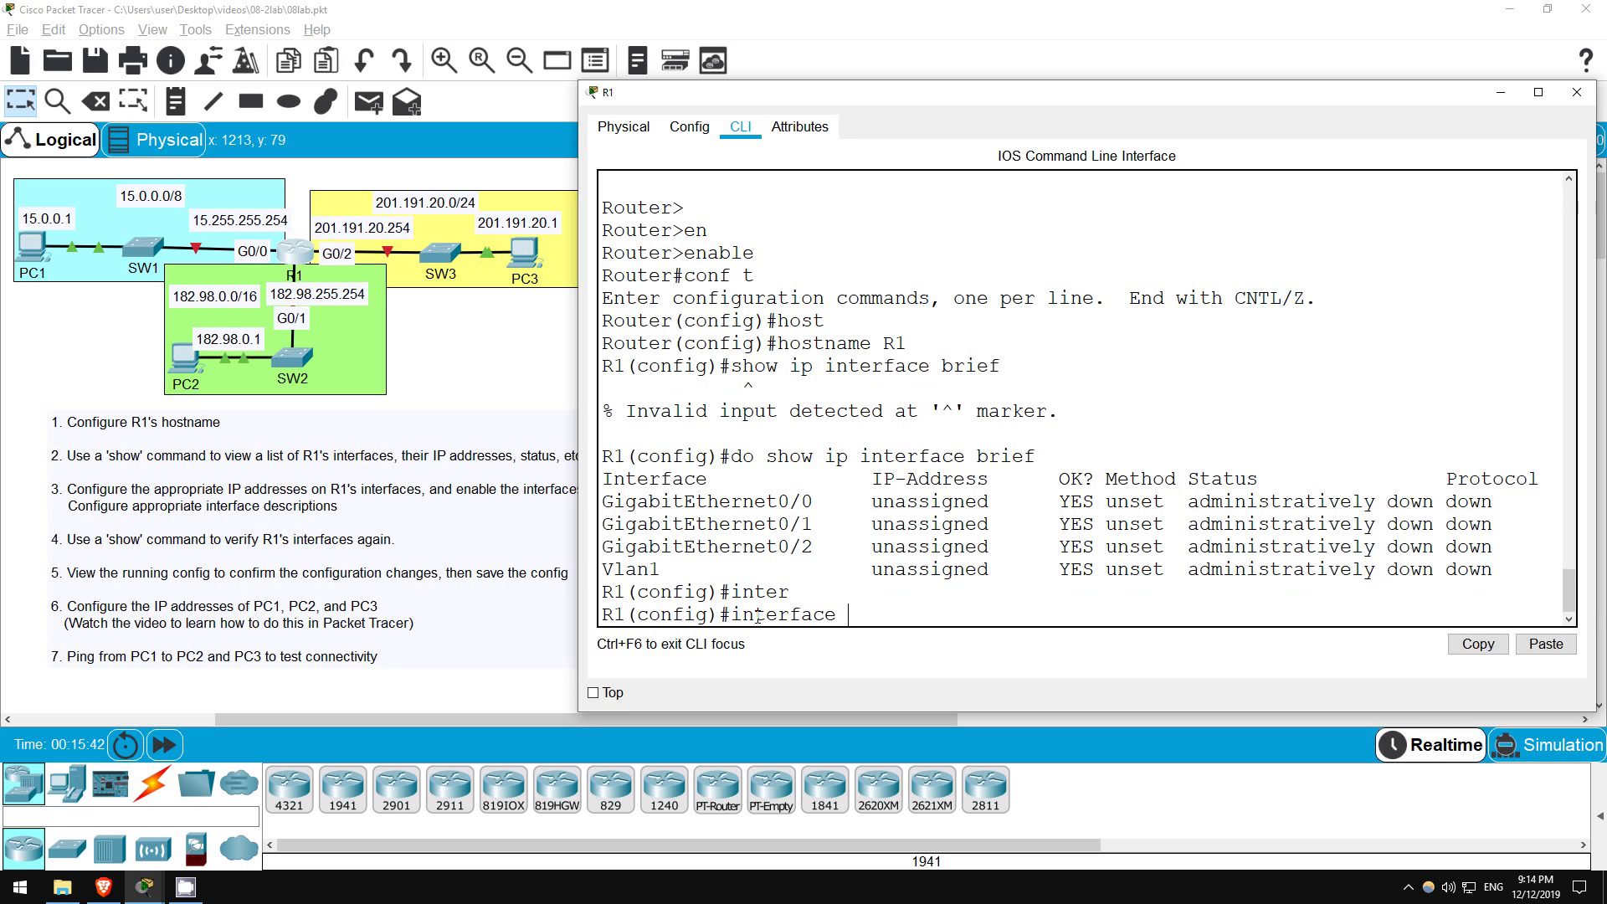
type("giga")
key("Tab")
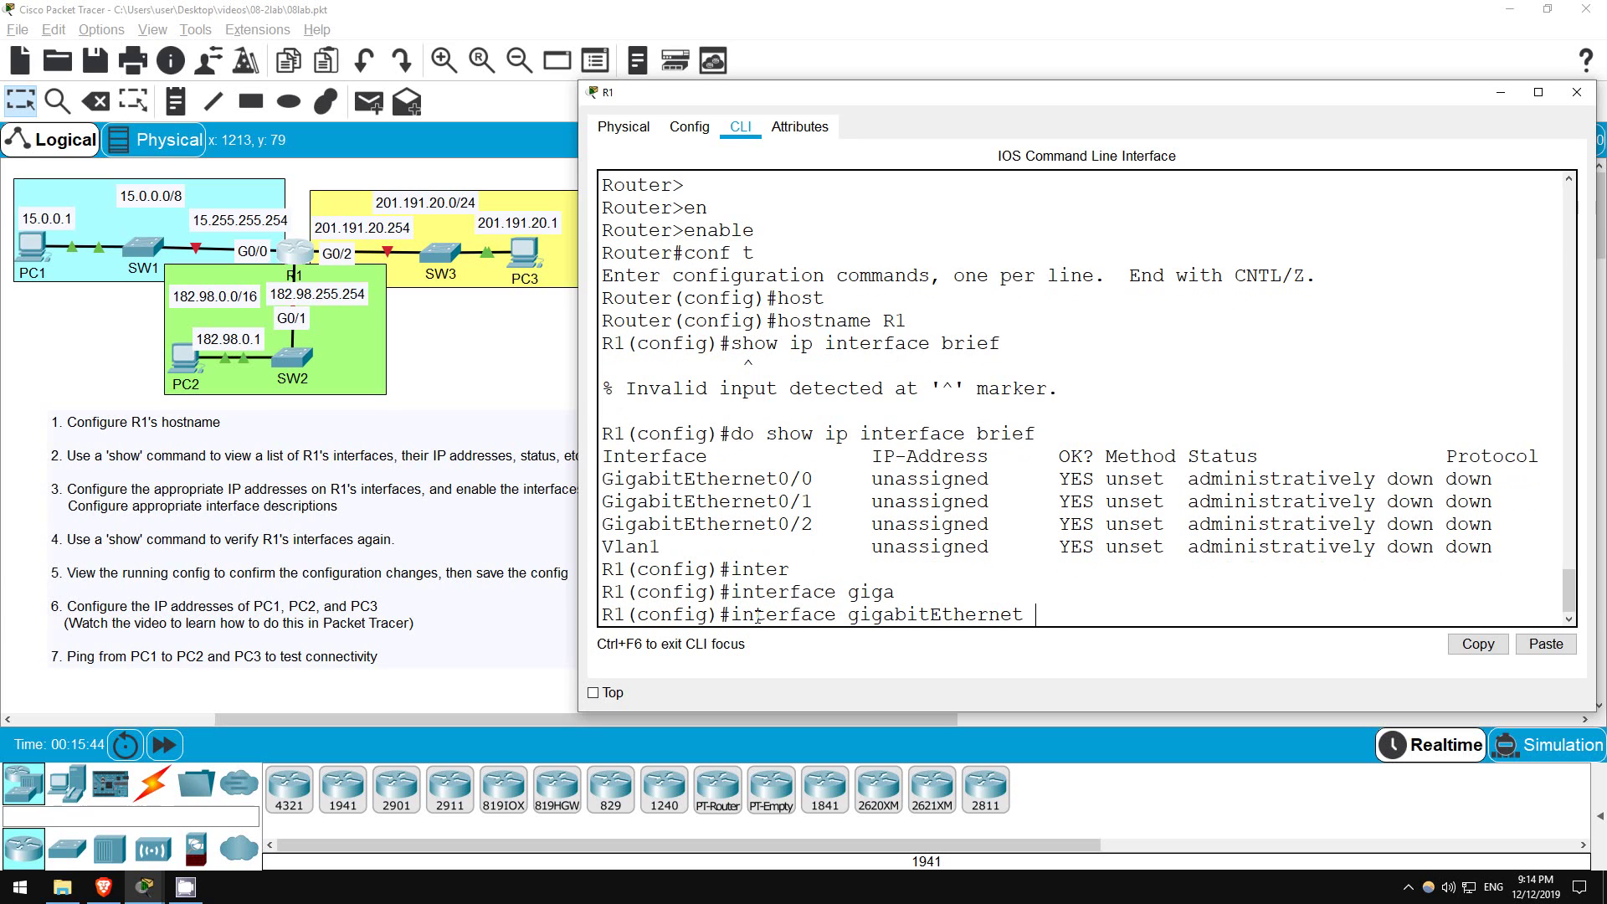
type("0/0")
key("Return")
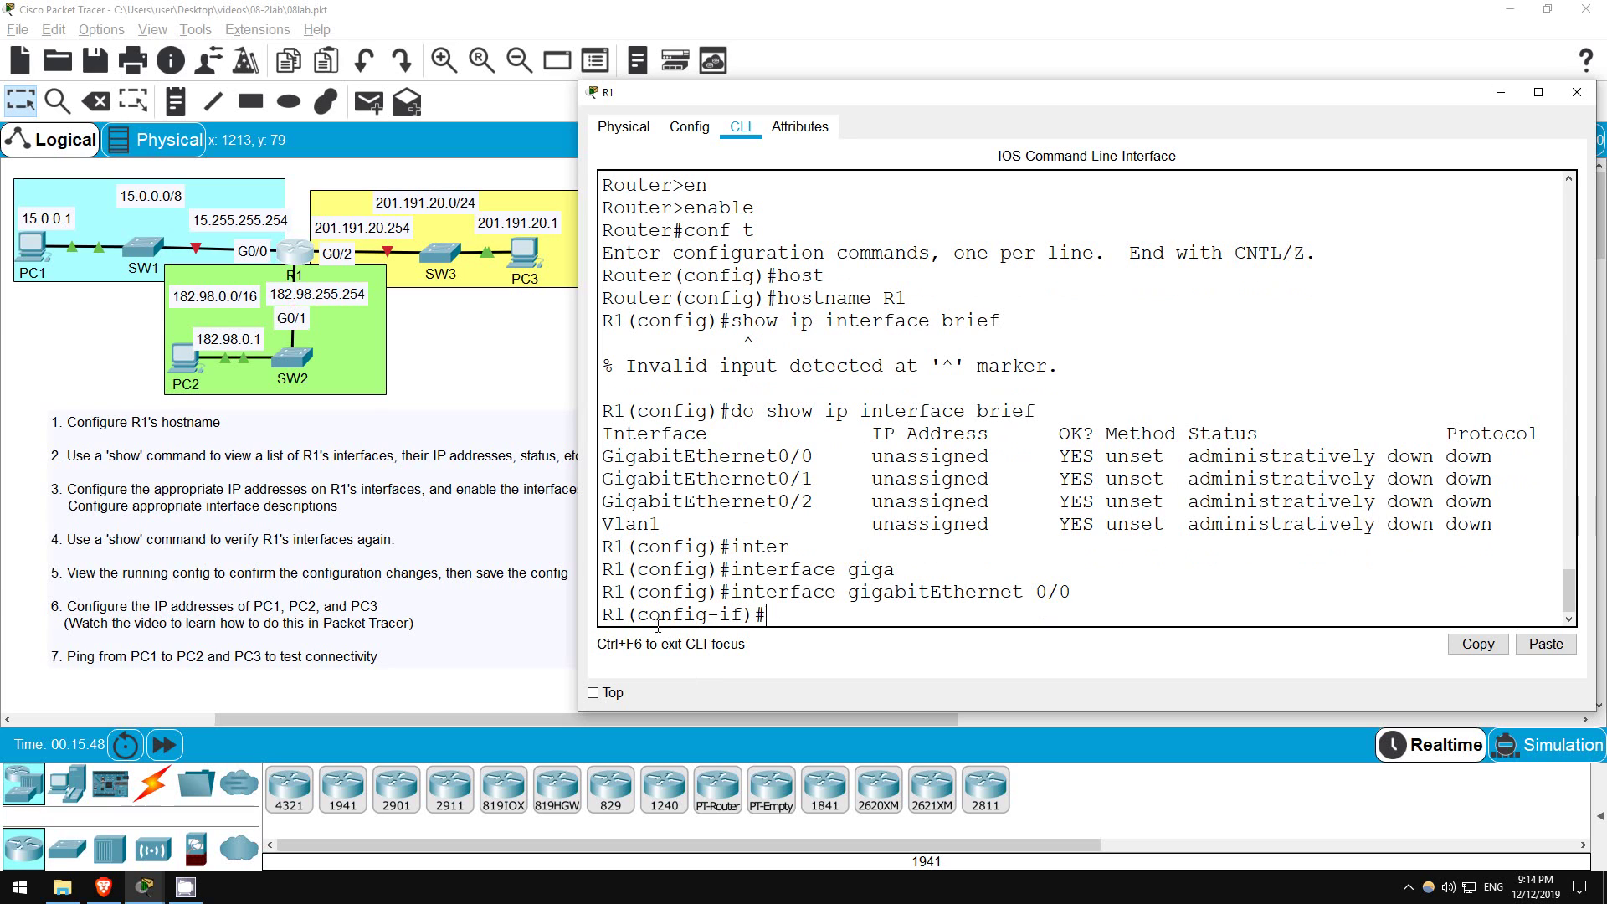
left_click_drag(630, 614, 769, 613)
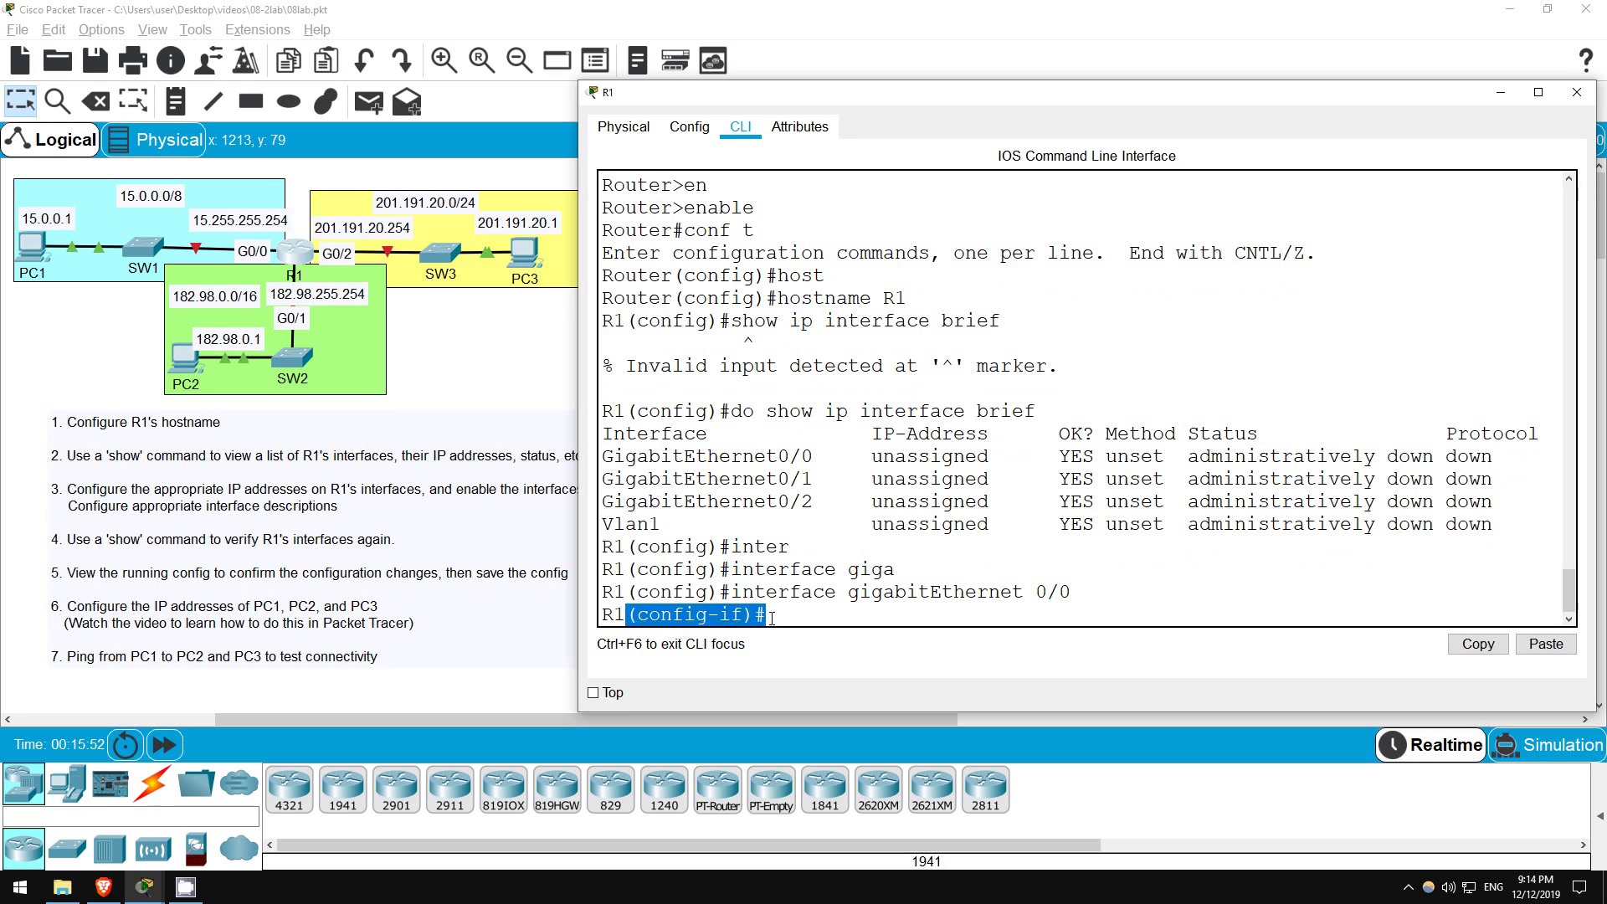
left_click(772, 613)
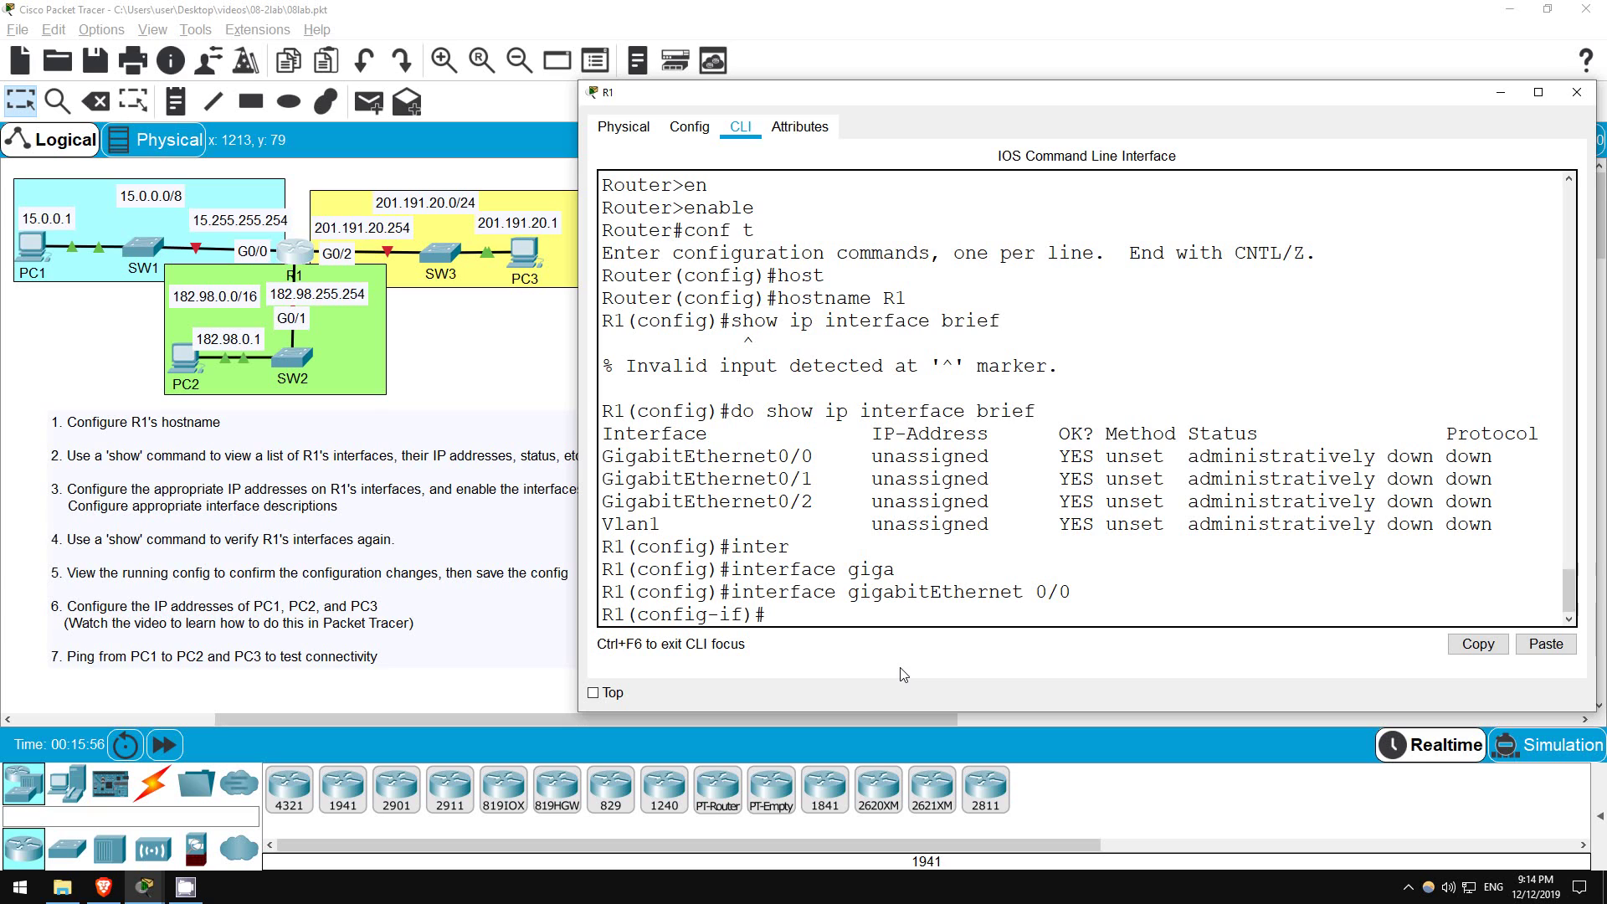
Give G0/0 address 15.255.255.254 255.0.0.0 and description '## to SW1 ##'
type("ip add")
key("Tab")
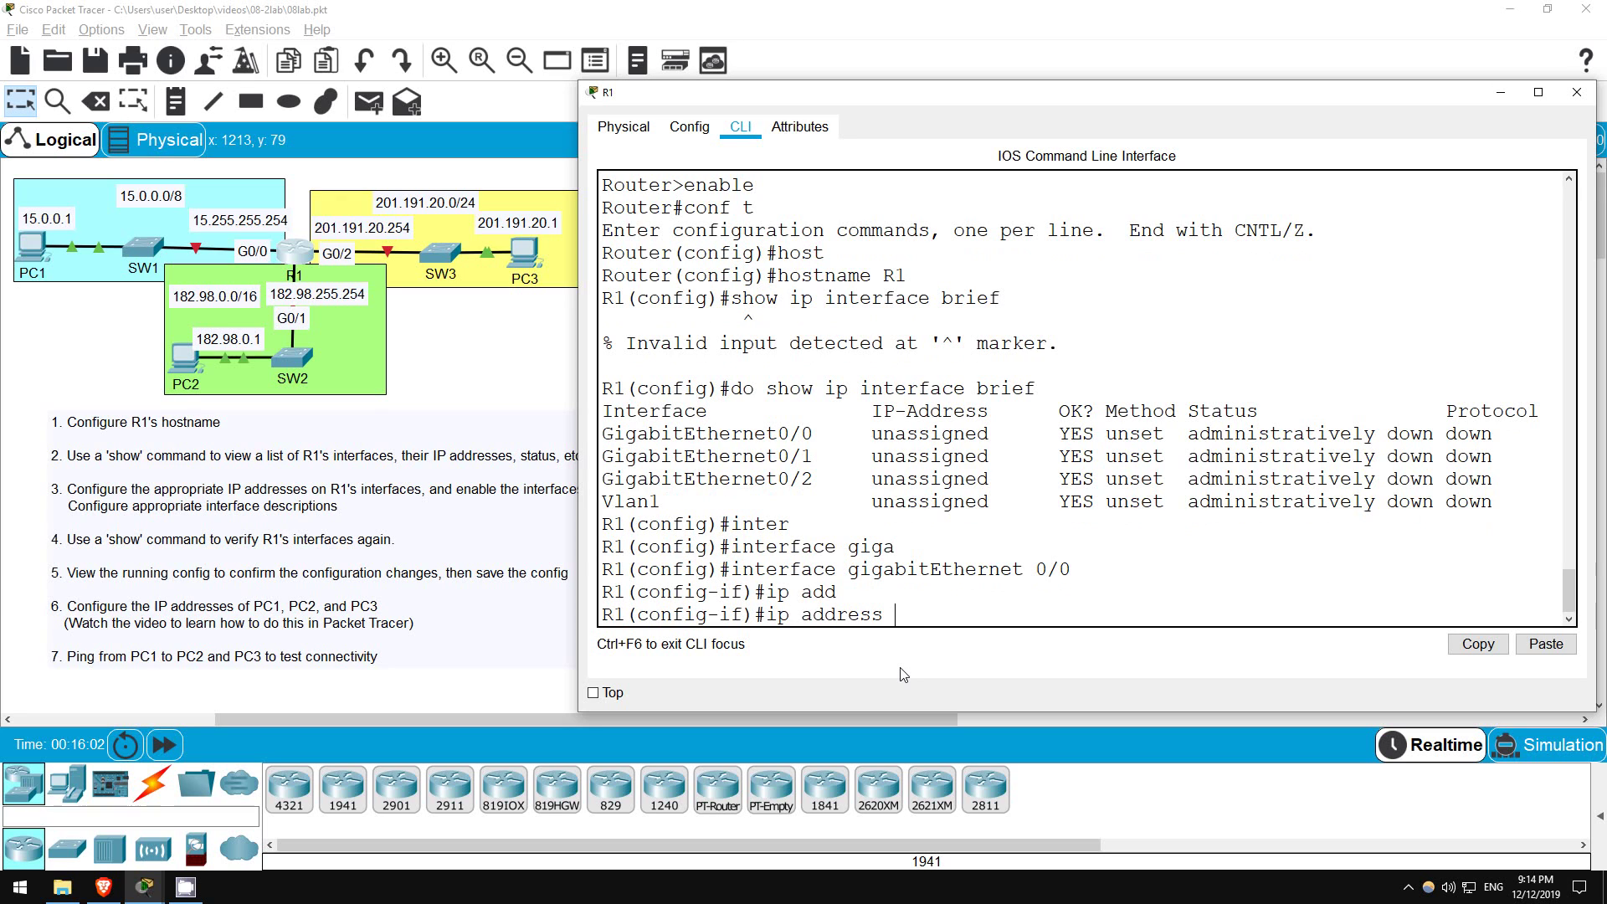
type("15.255.255.254 255.0.0.0")
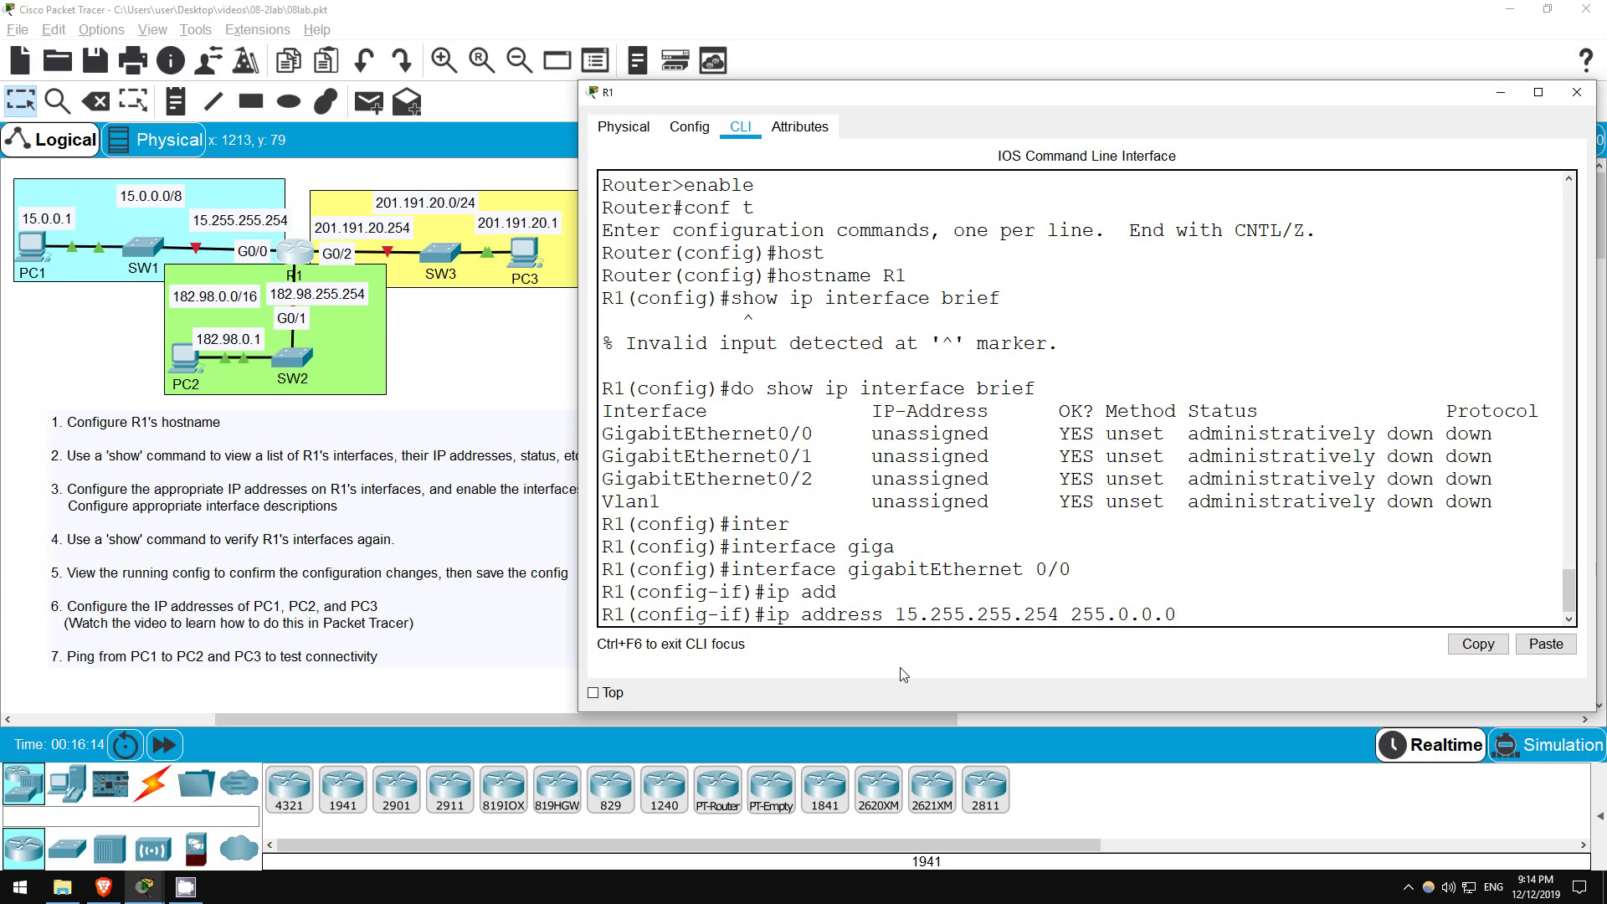
key("Return")
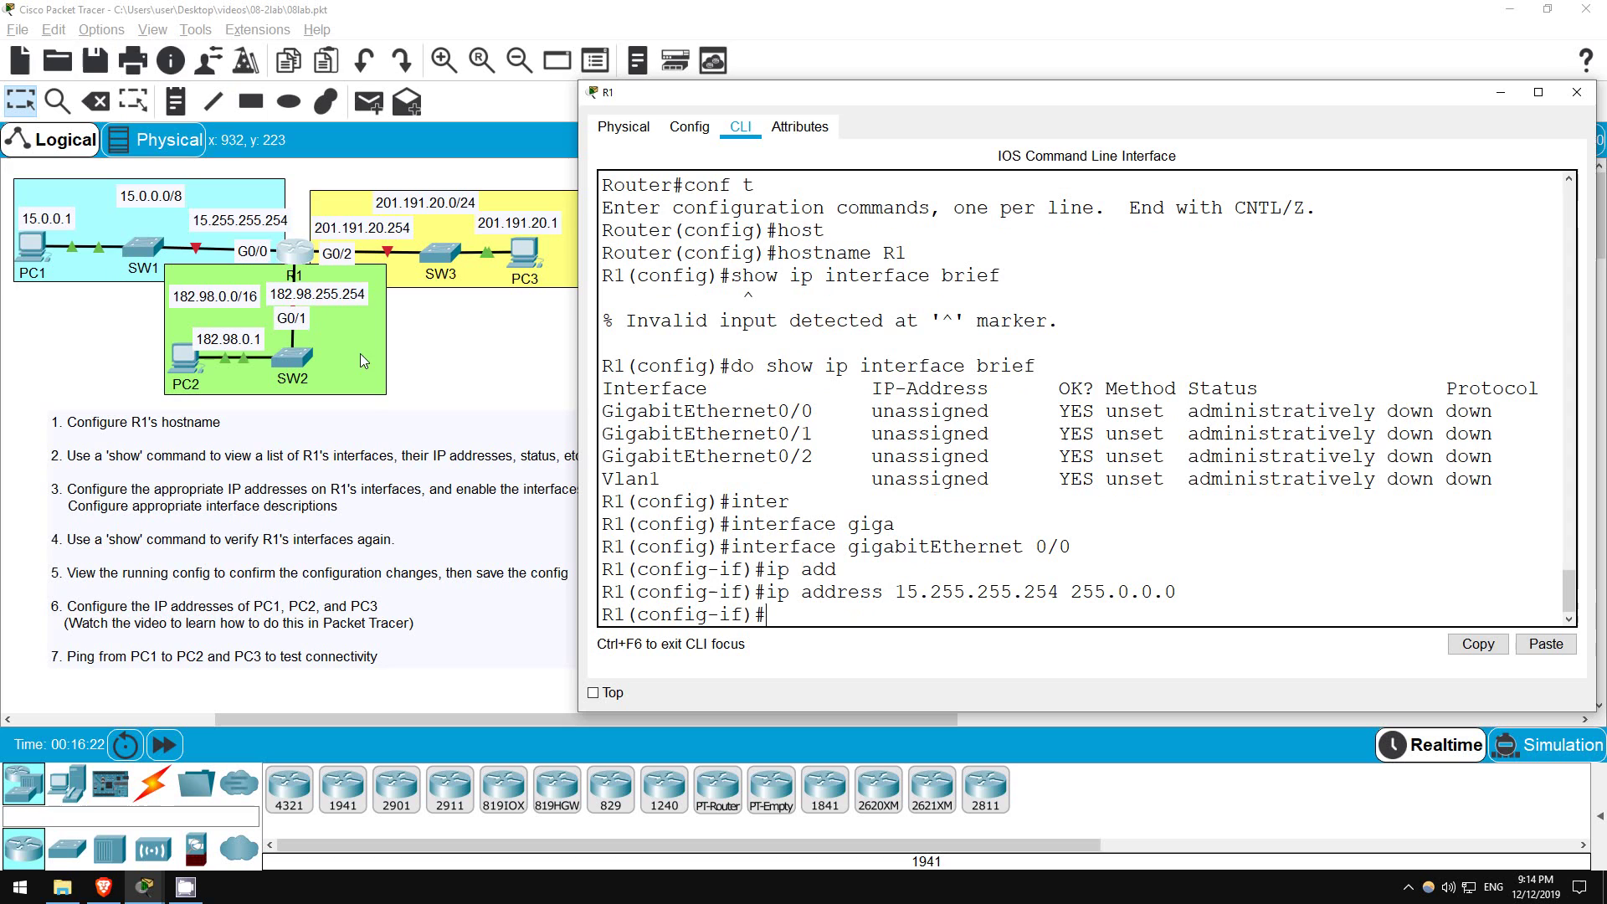
type("desc")
key("Tab")
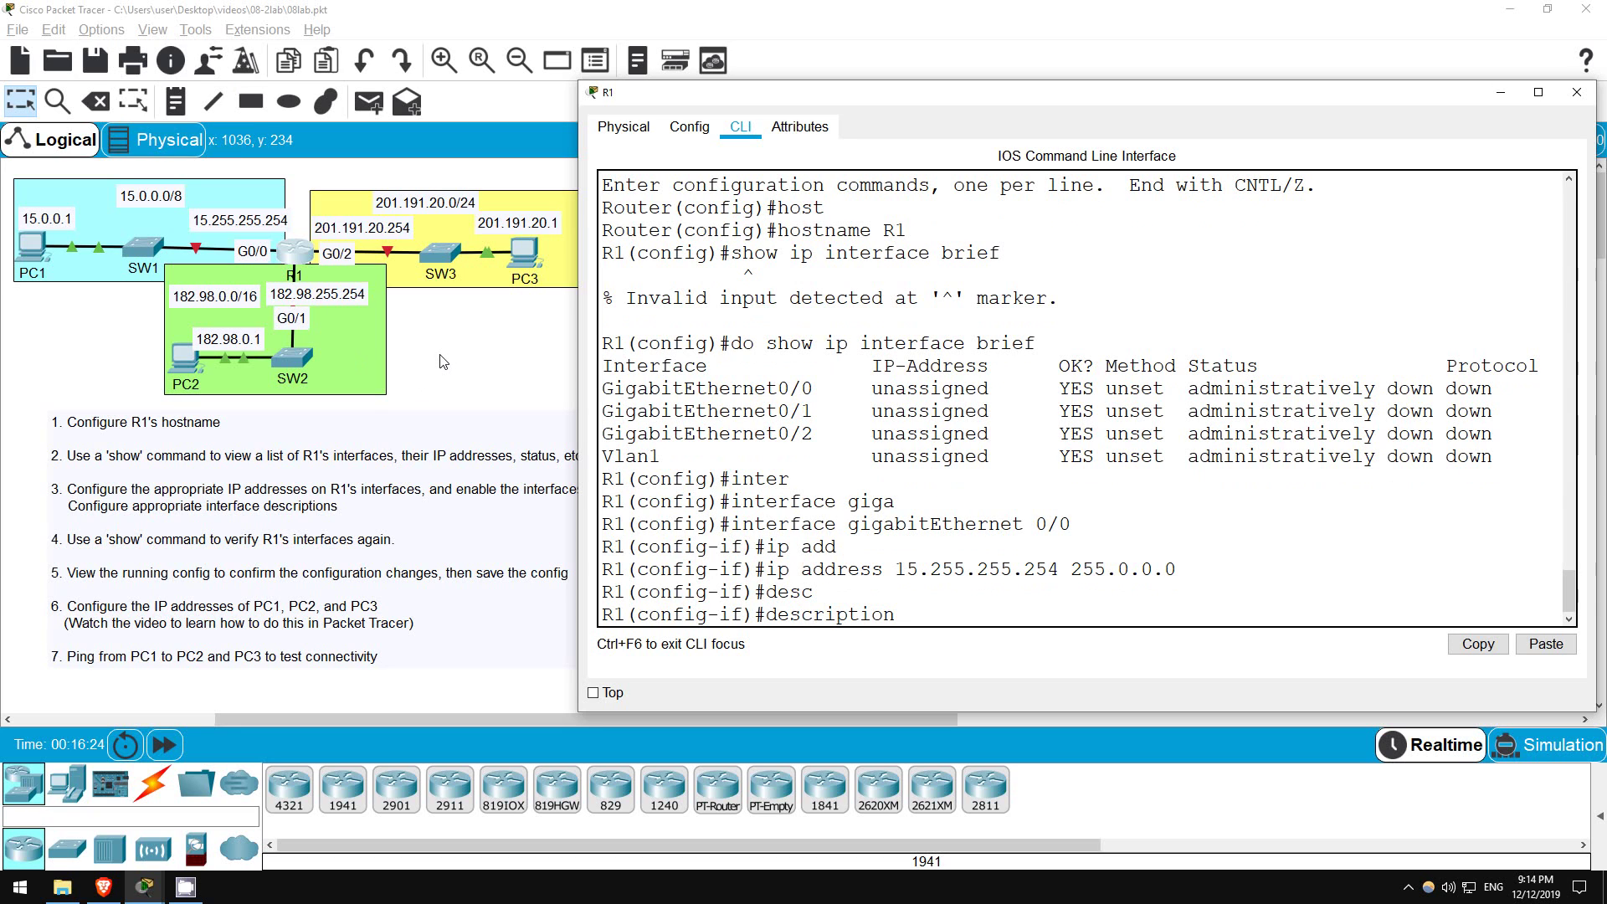
type("## to SW1 ##")
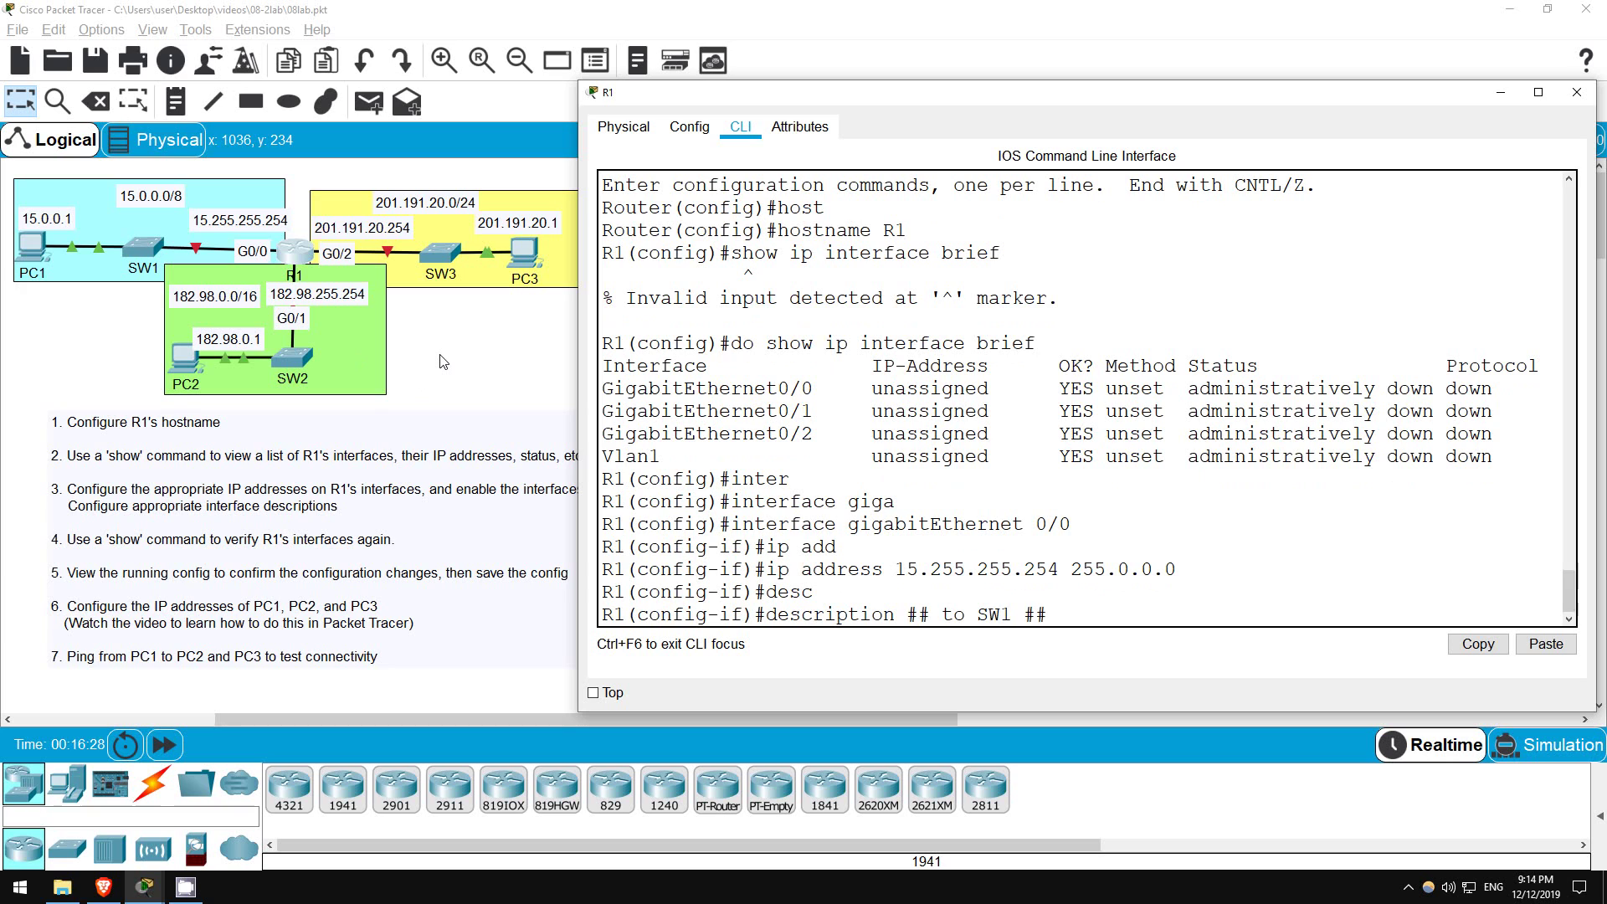
key("Return")
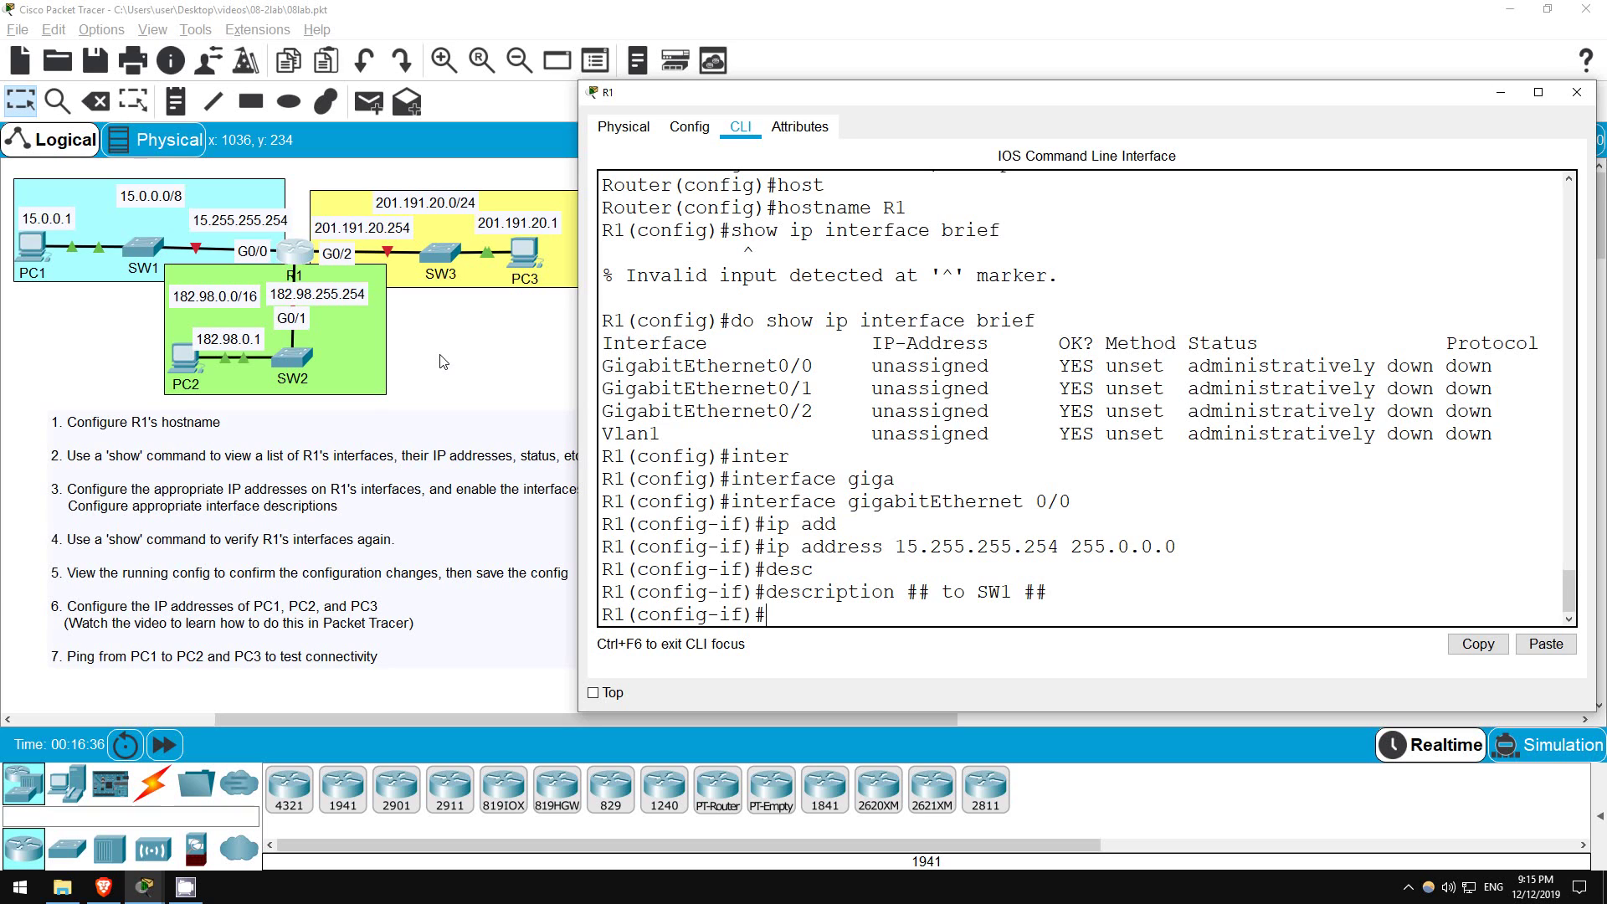
Enable G0/0 with no shutdown and confirm the link comes up
type("no shutdown")
key("Return")
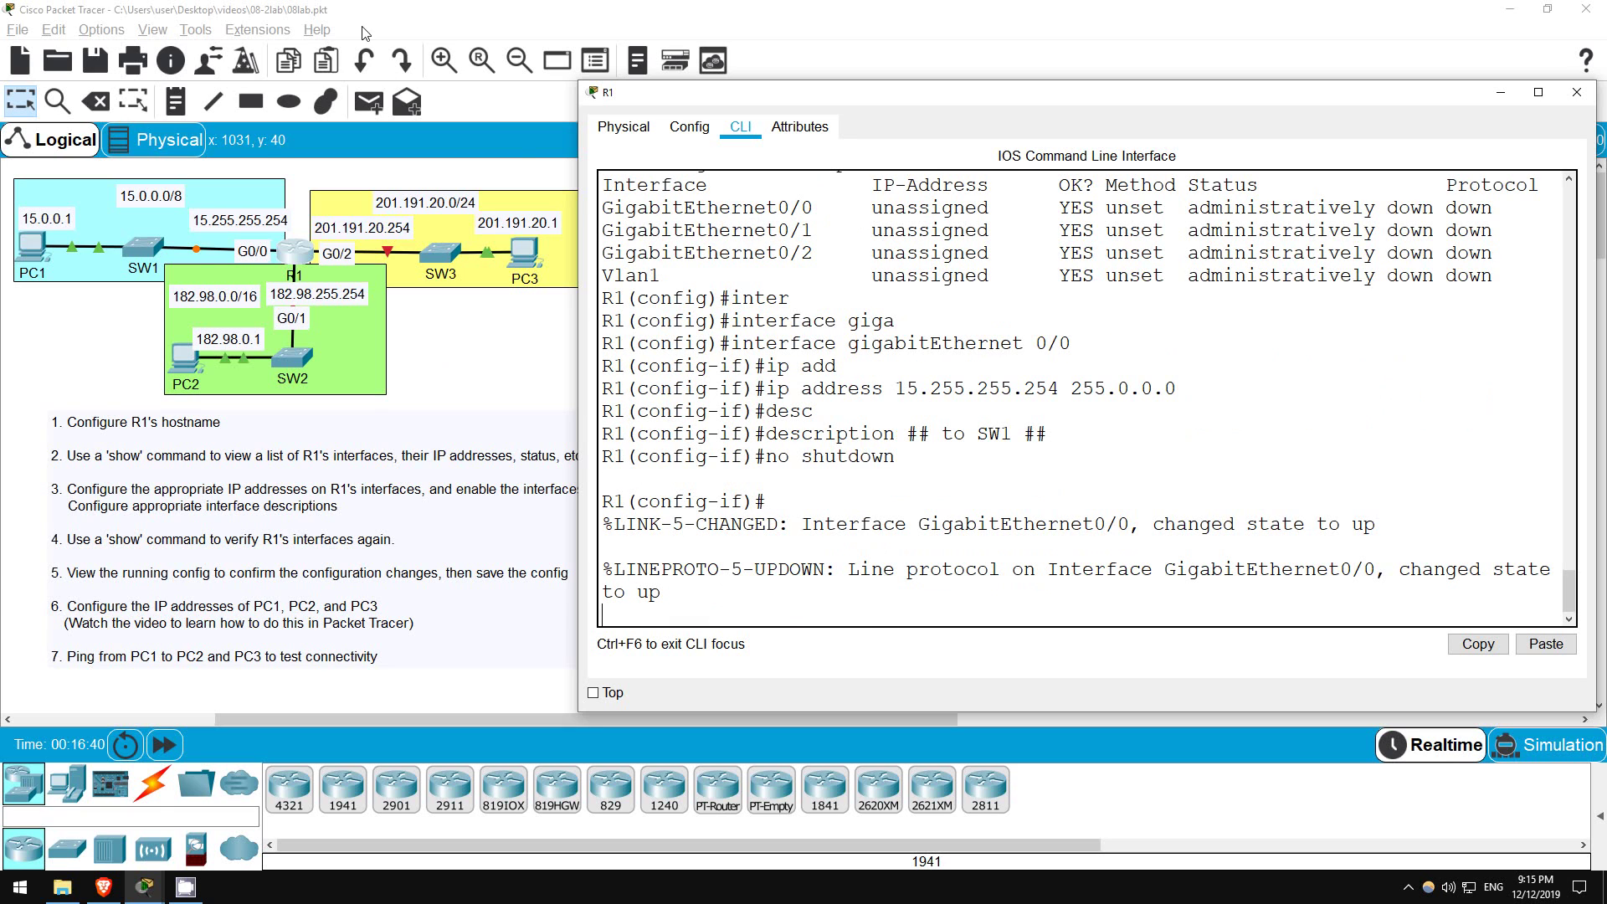
left_click_drag(601, 517, 734, 594)
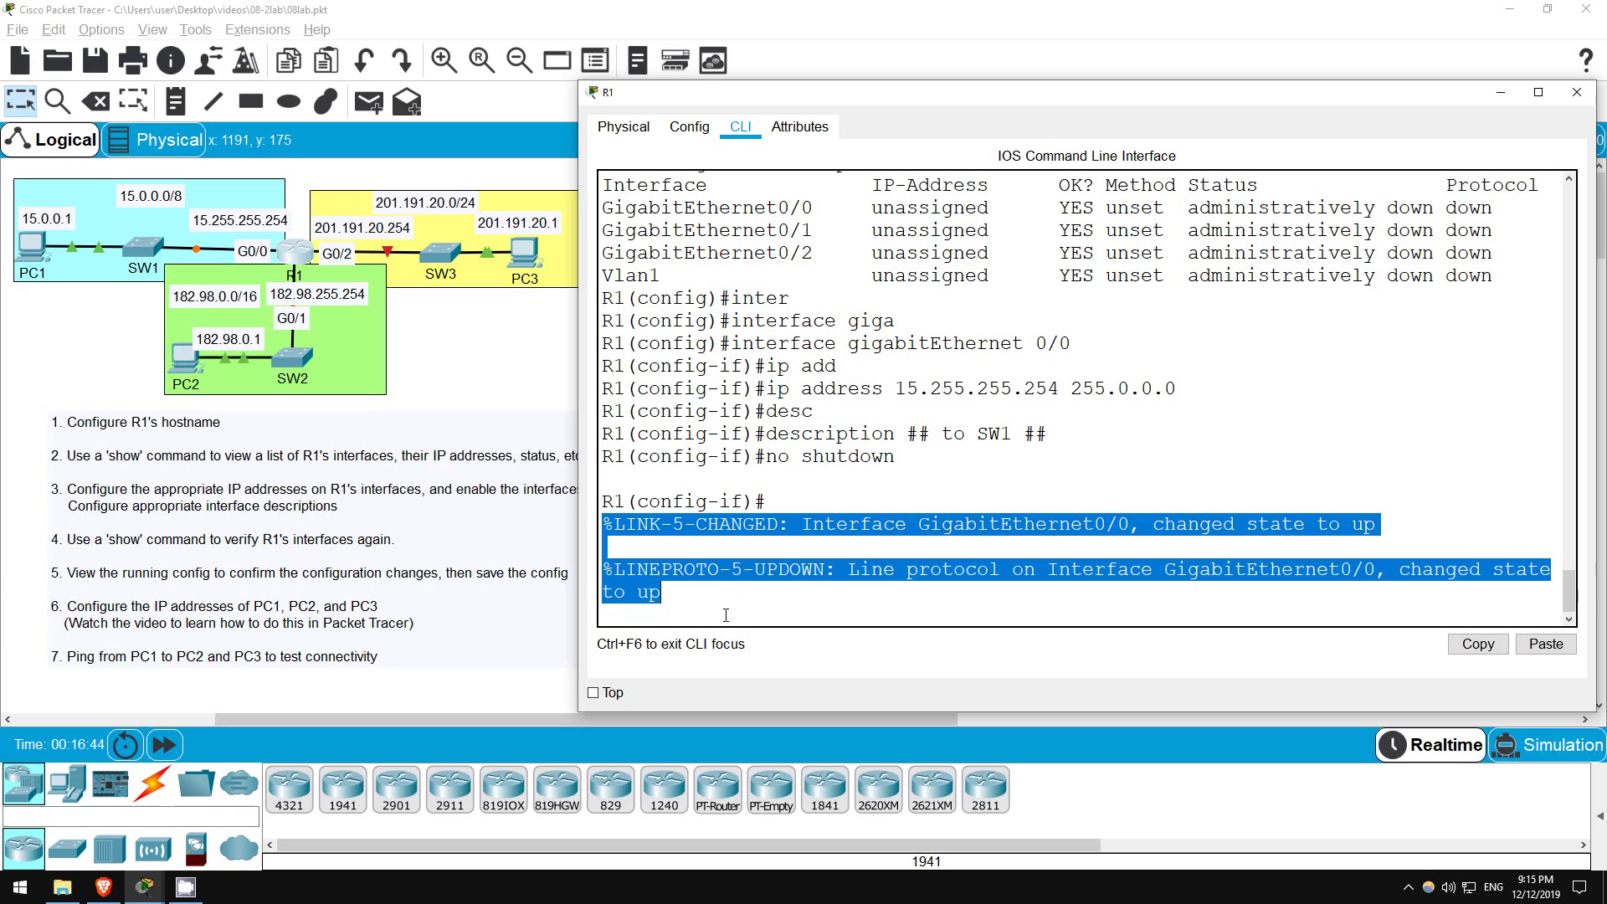
left_click(728, 615)
key("Return")
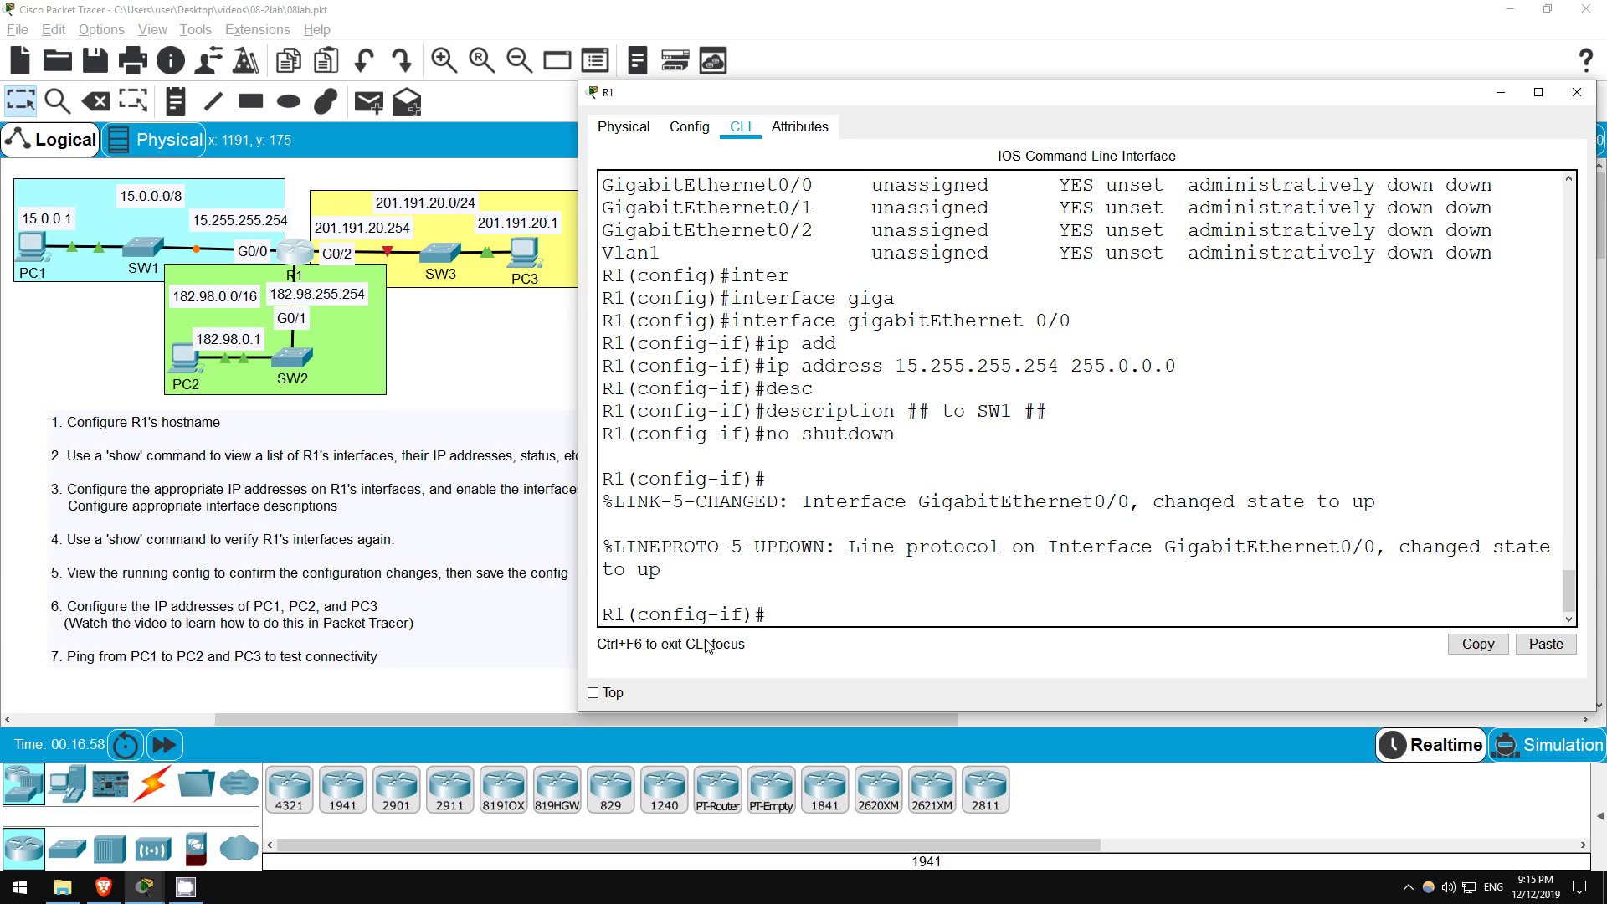
Select interface G0/1 and assign it 182.98.255.254 255.255.0.0
type("int g0/1")
key("Return")
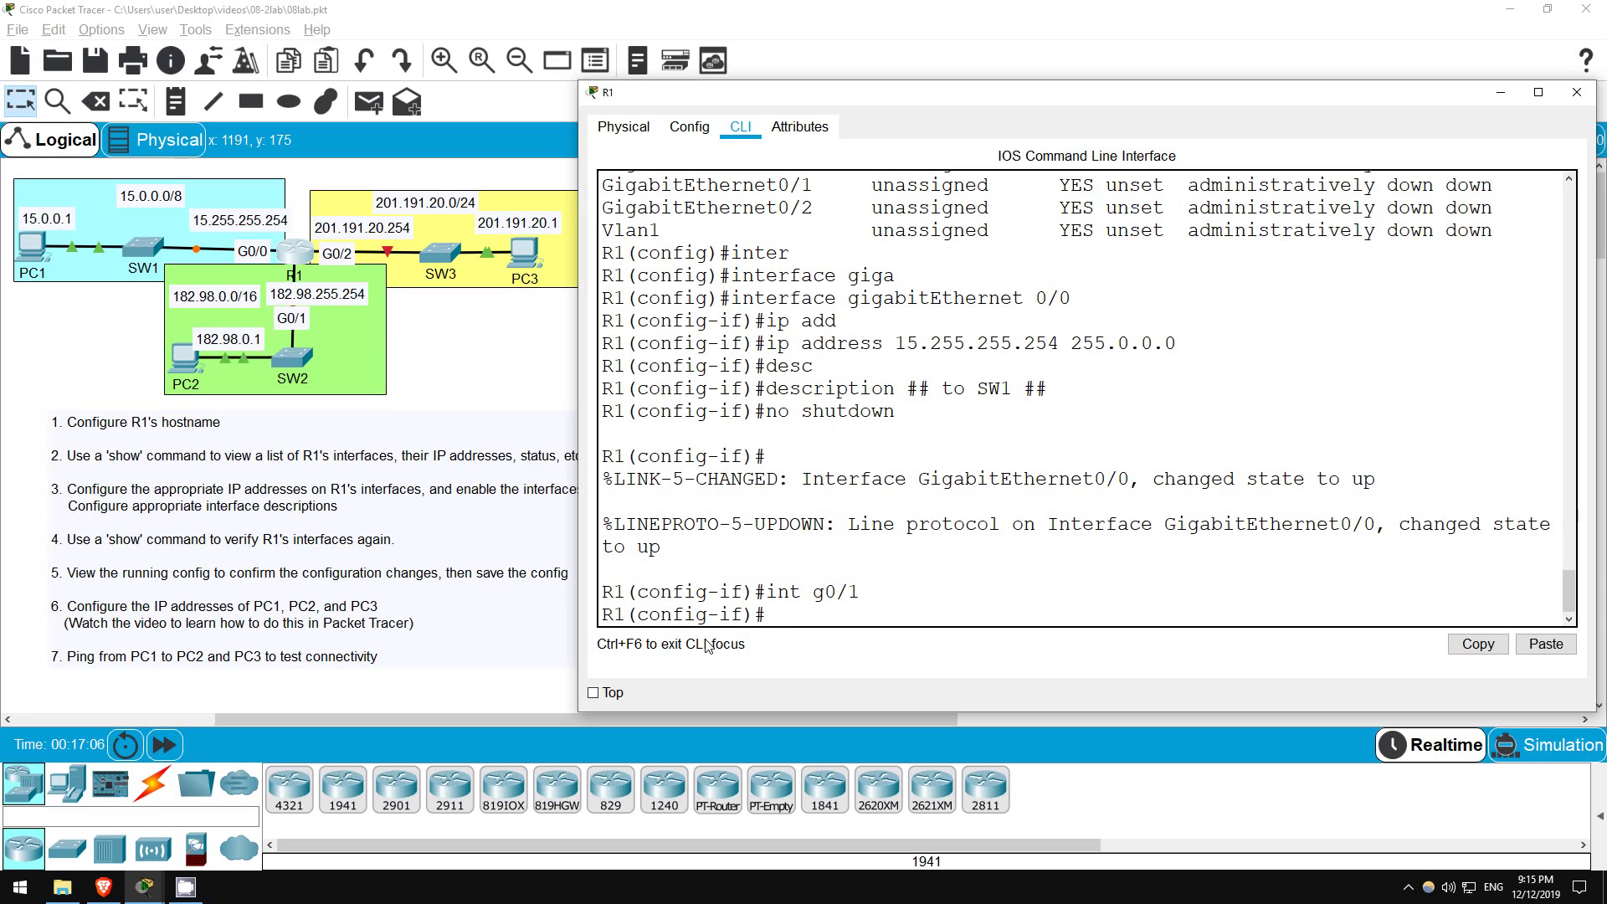
type("ip add 182.98.255.254")
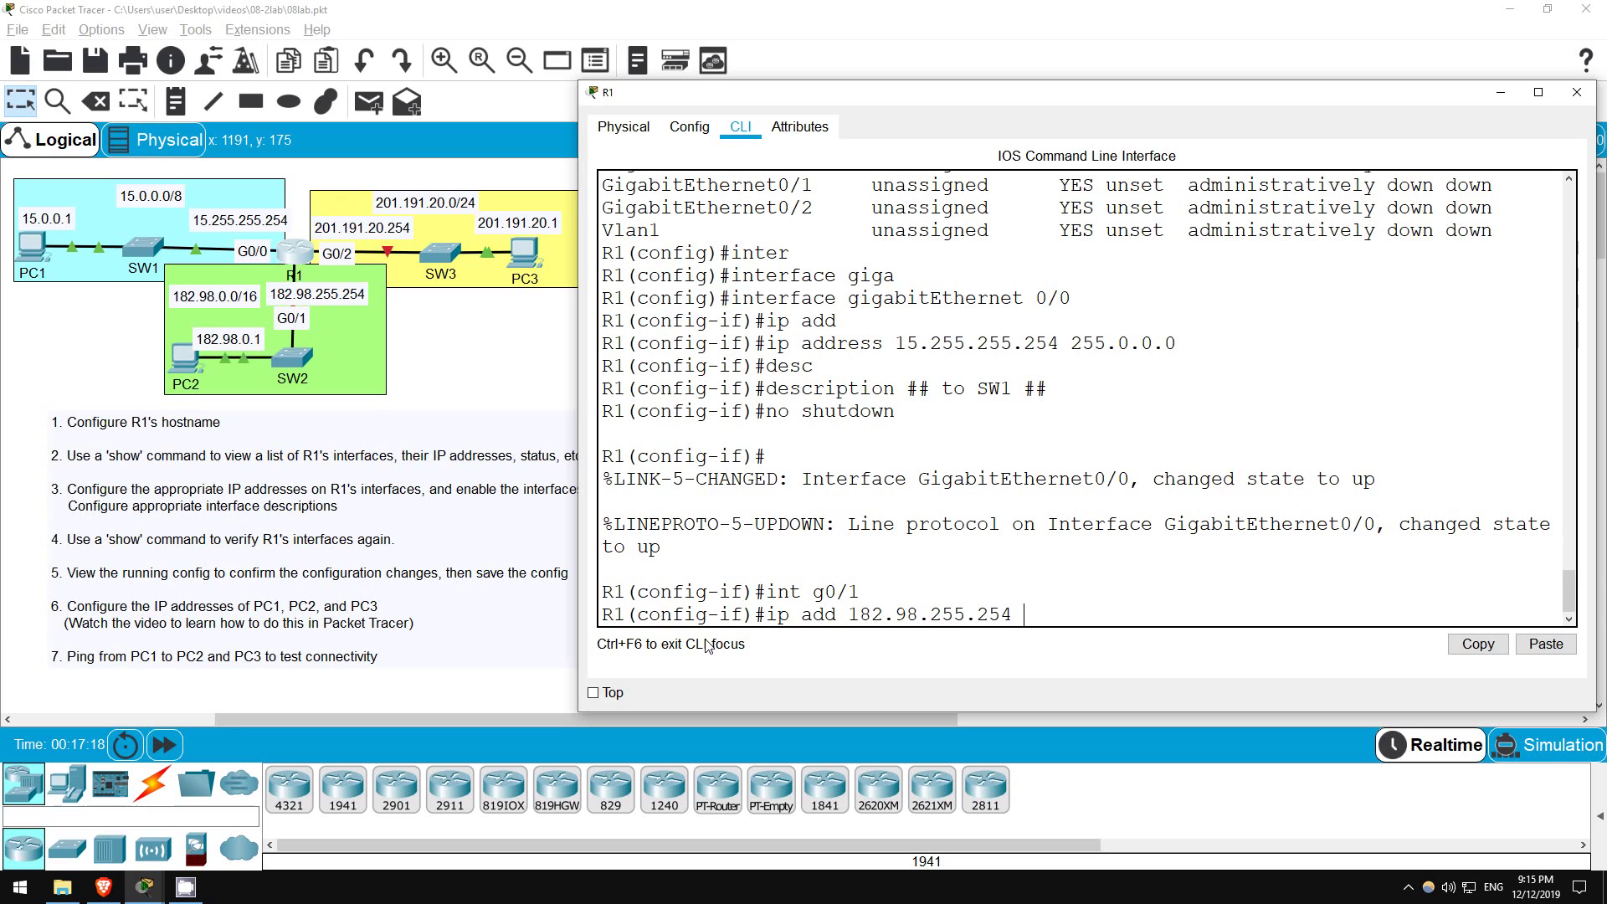
type(" 255.255.0.0")
key("Return")
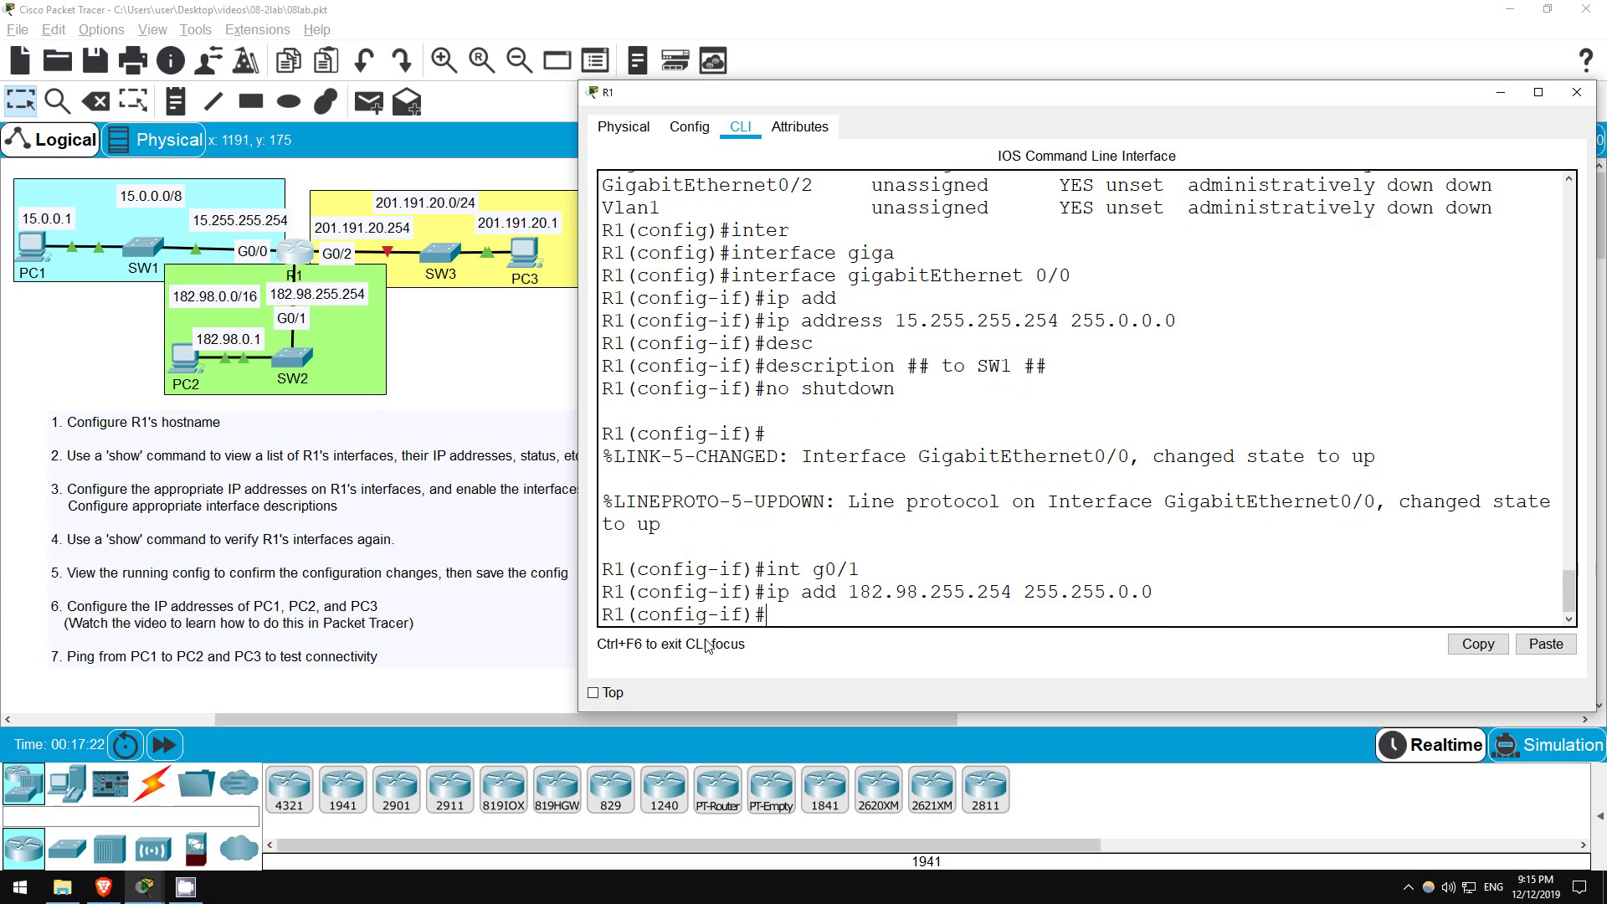
Describe G0/1 as '## to SW2 ##' and bring it up with no shut
type("desc")
key("Tab")
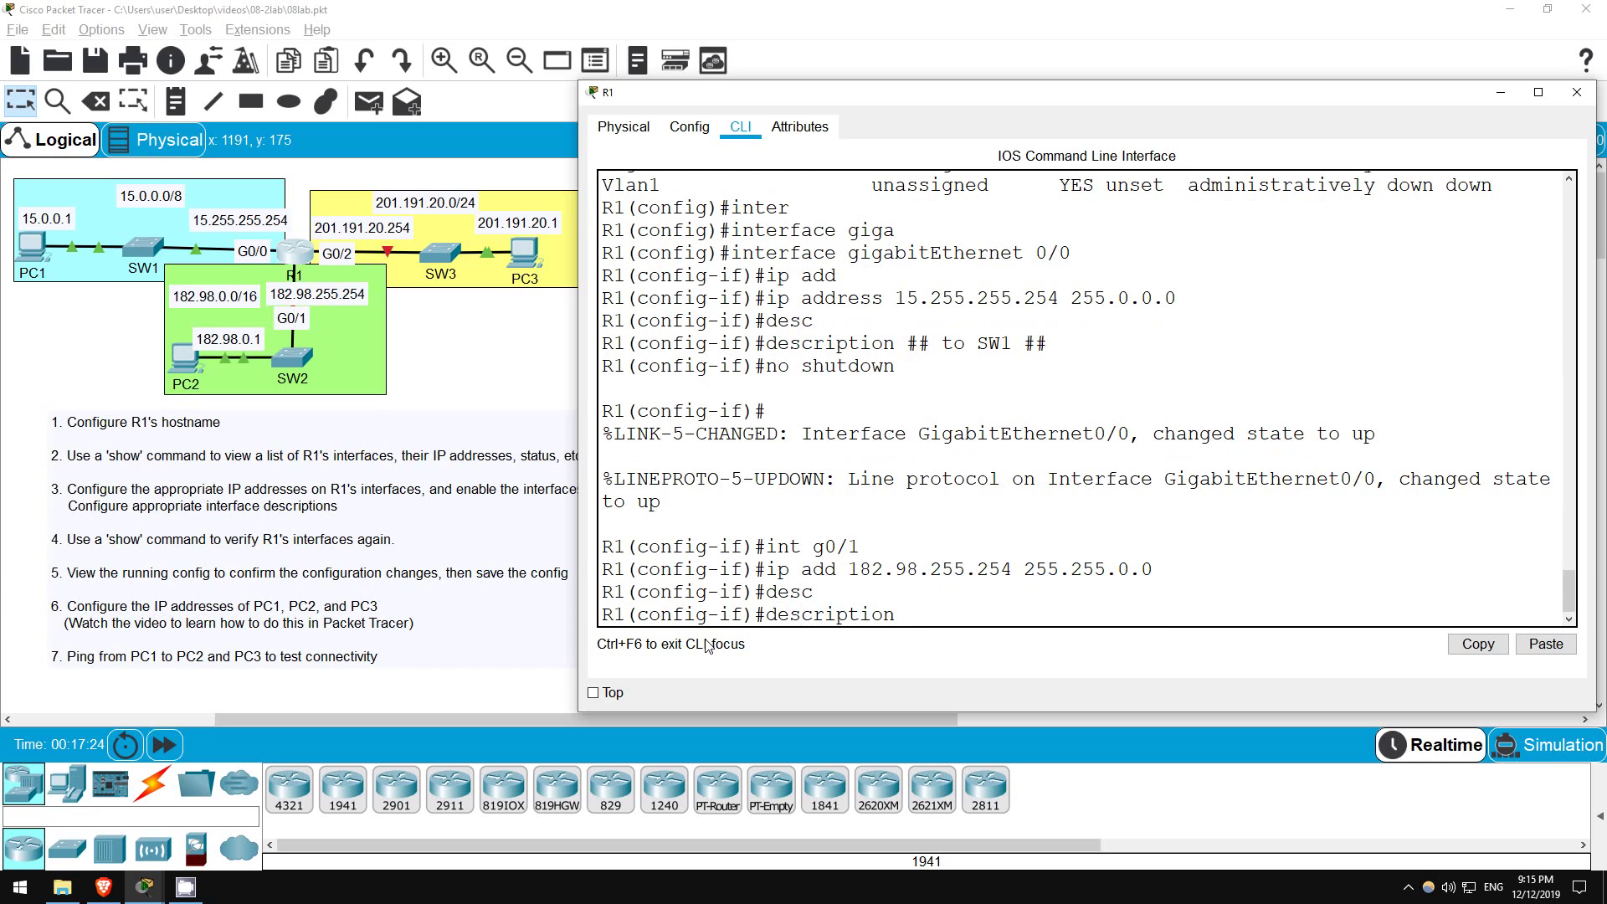
type("## to SW2 ##")
key("Return")
type("no shut")
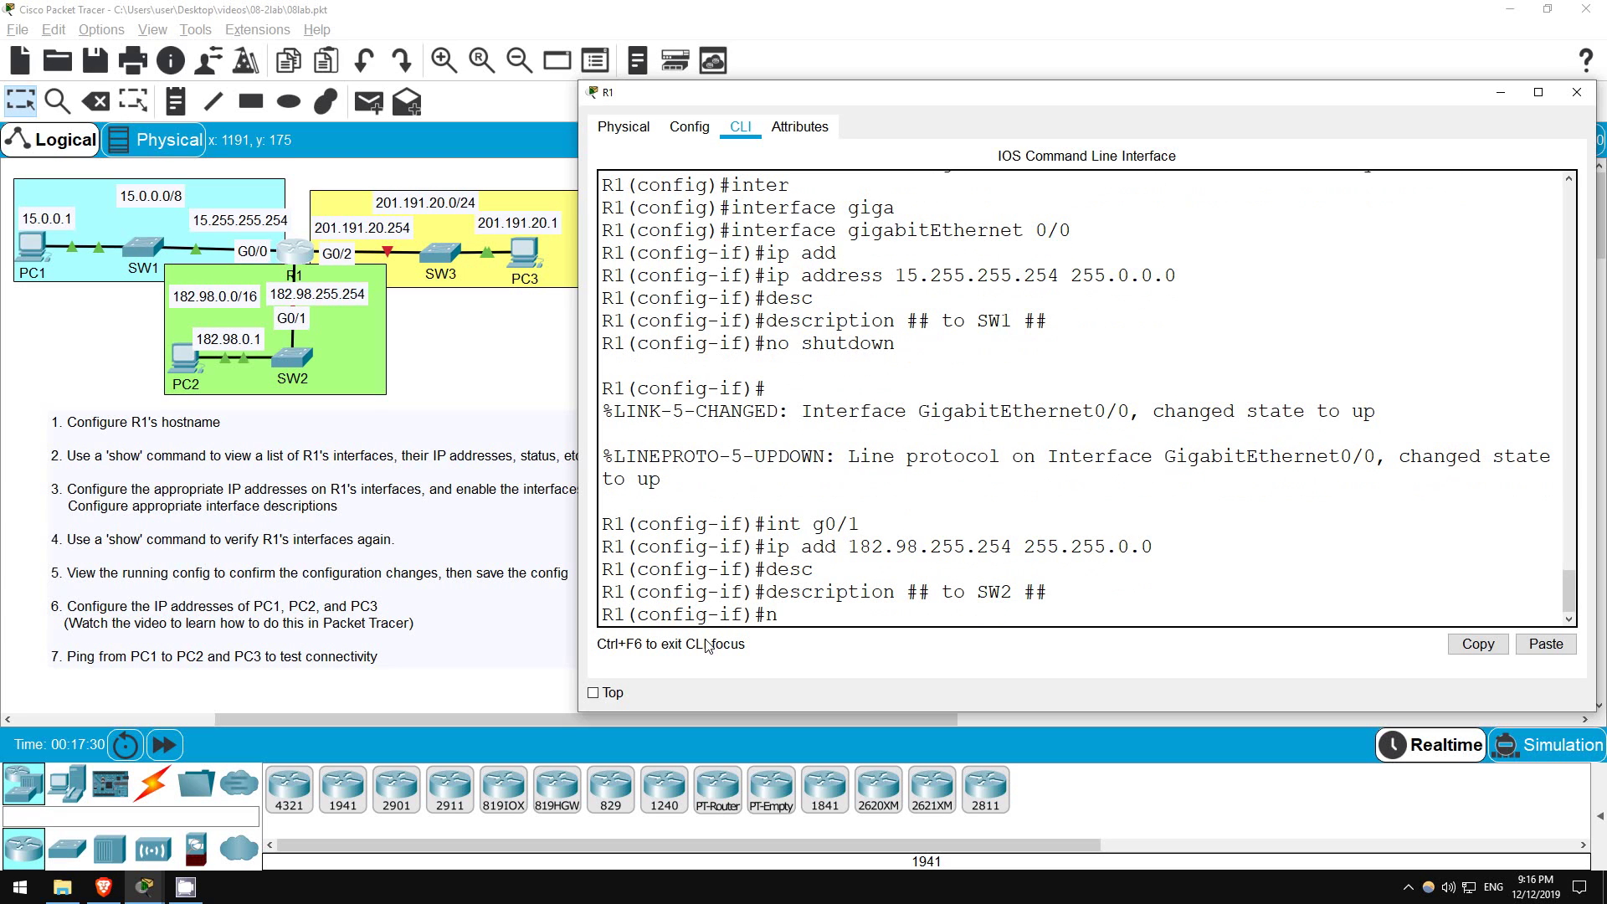
key("Return")
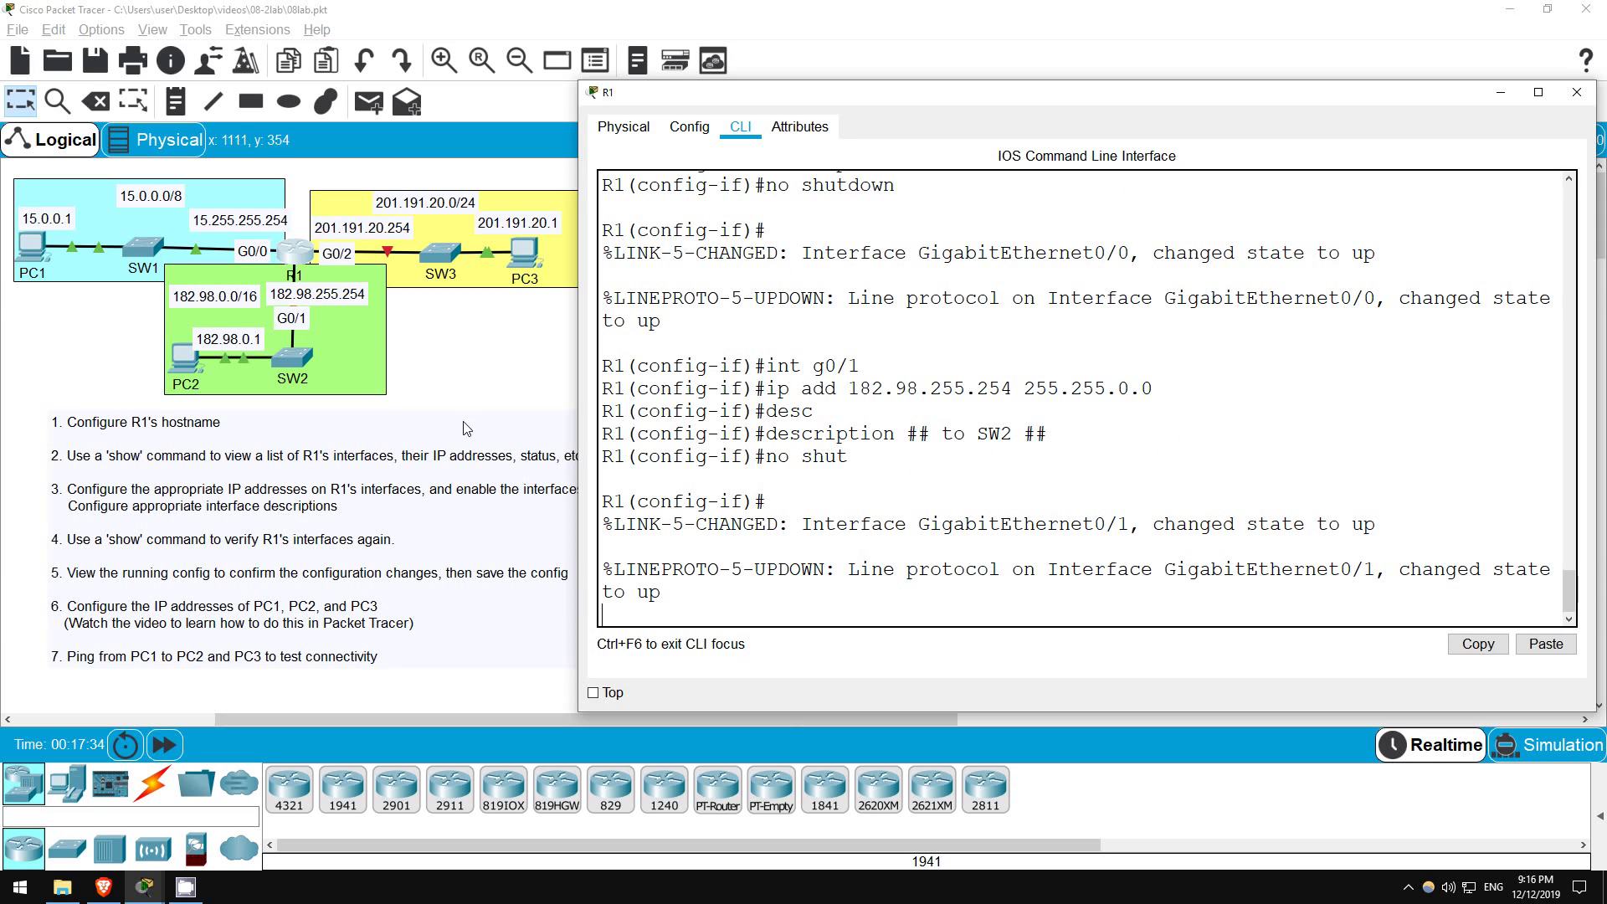
Select G0/2 and assign 201.191.20.254 255.255.255.0, correcting a mistyped octet
key("Return")
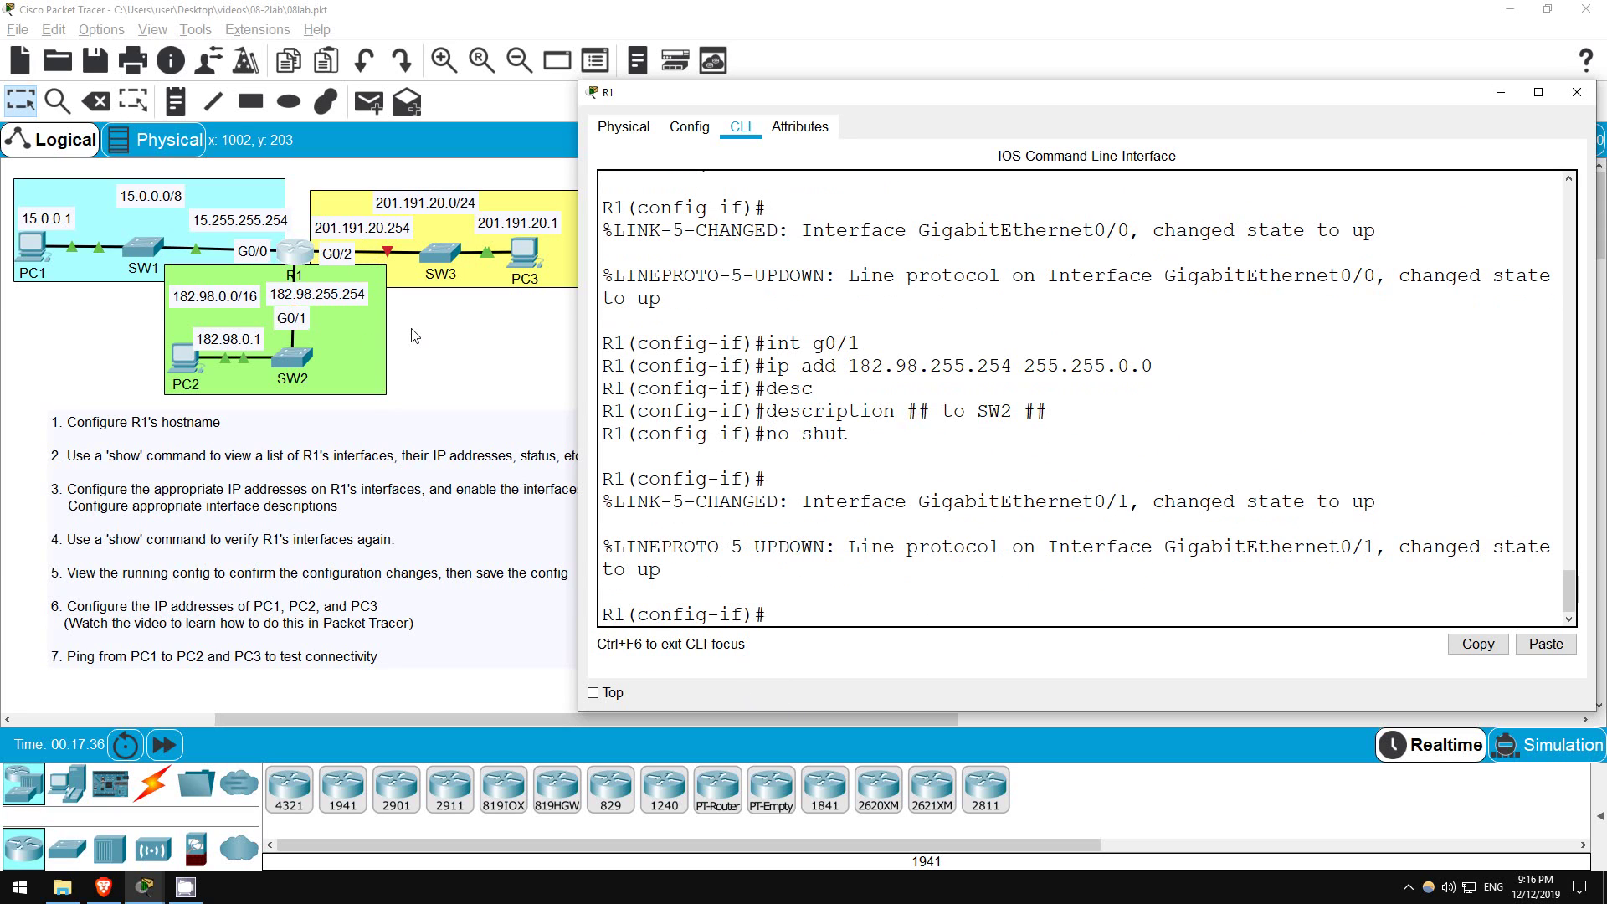
type("int g0/2")
key("Return")
type("ip ")
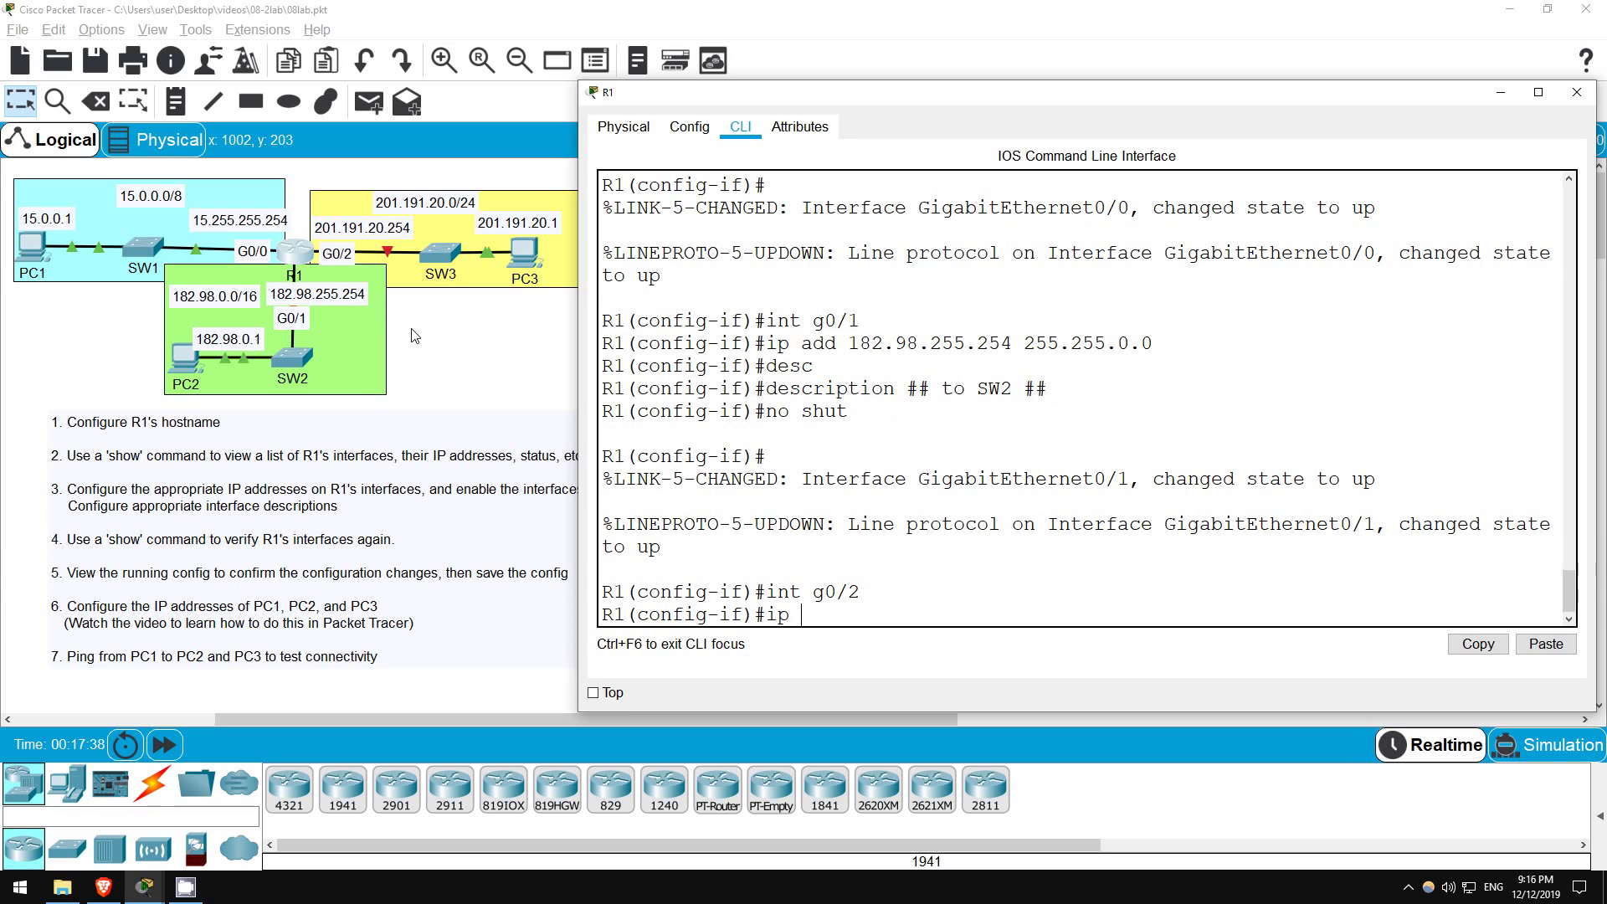
type("add 201.191.50.254")
key("BackSpace")
key("BackSpace")
key("BackSpace")
key("BackSpace")
key("BackSpace")
key("BackSpace")
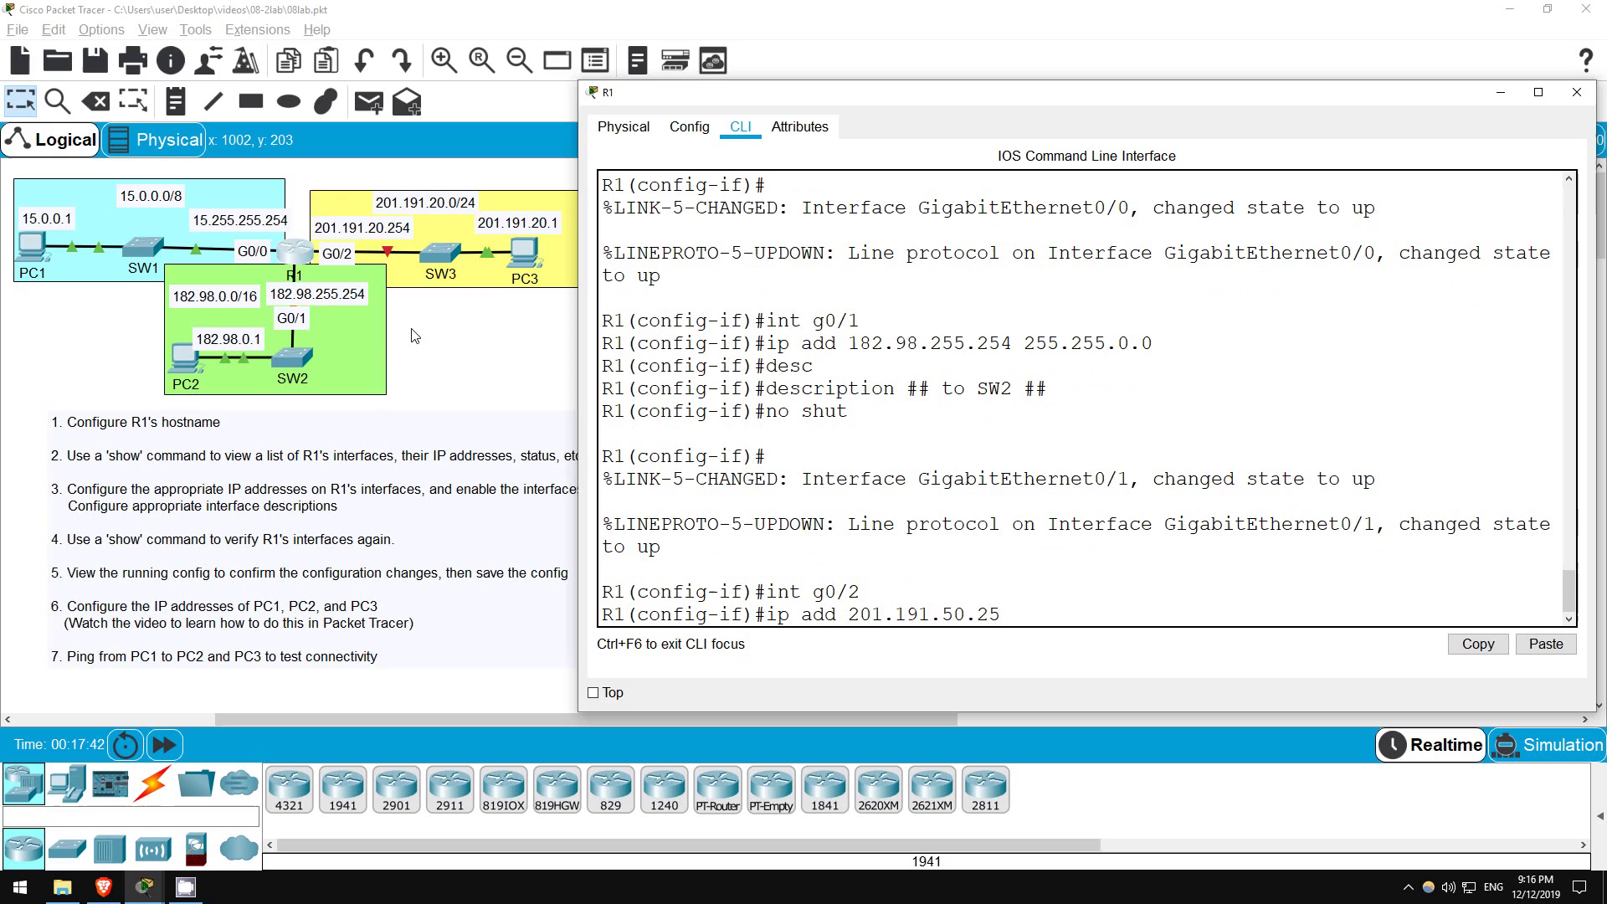
type("20.254 255.255.255.0")
key("Return")
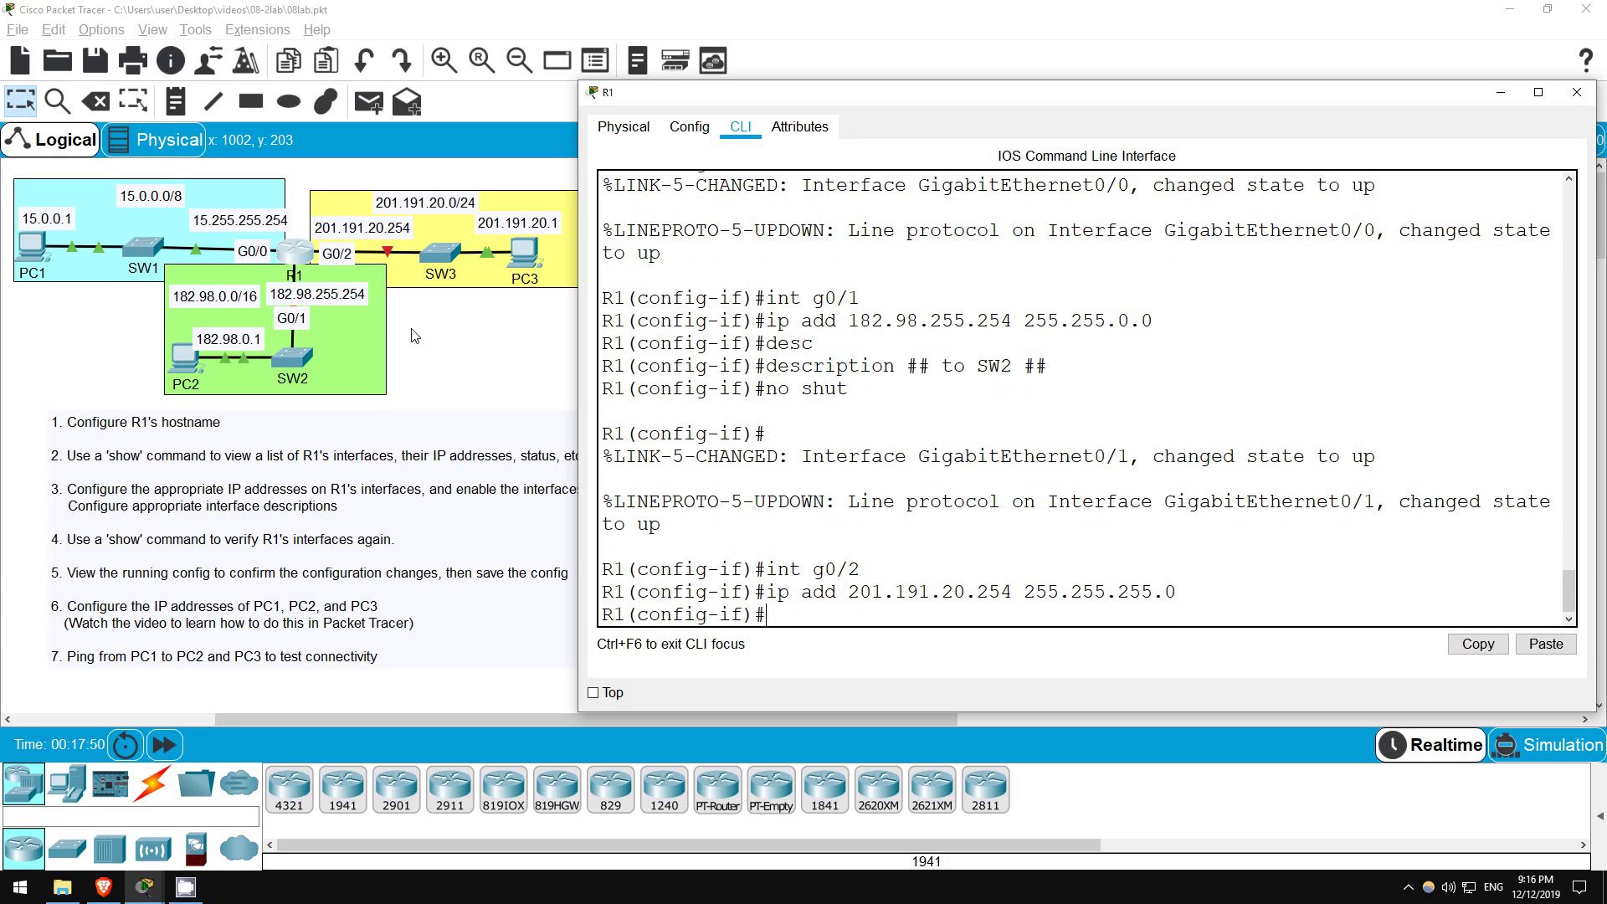
Describe G0/2 as '## to SW3 ##', enable it with no shut, then end configuration mode
type("desc")
key("Tab")
type("## ")
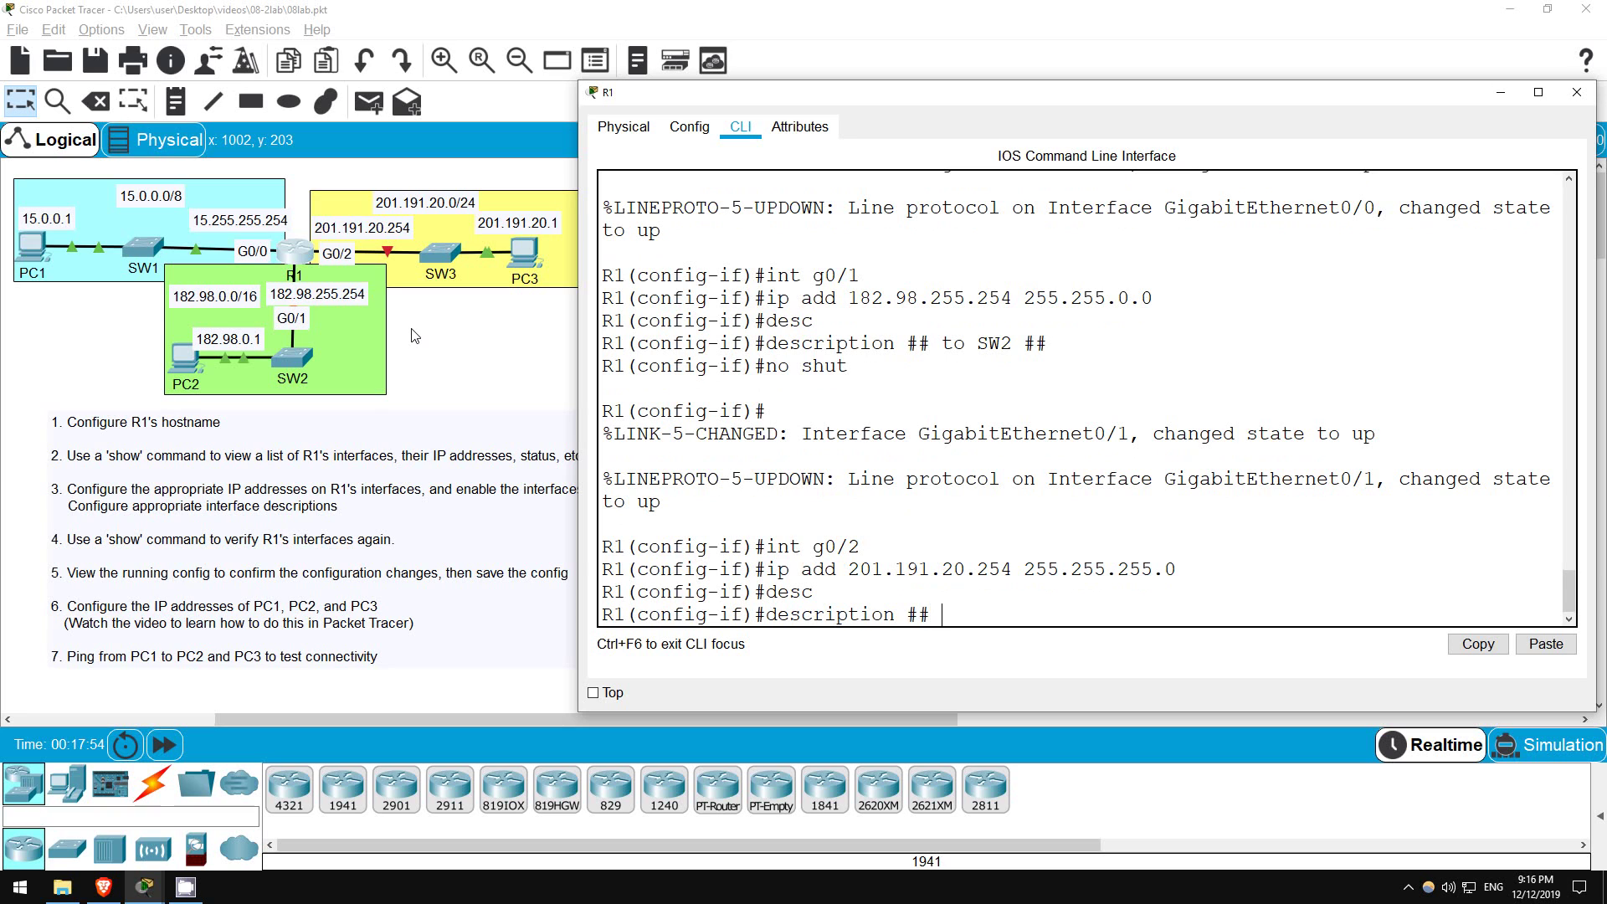
type("to SW3 ##")
key("Return")
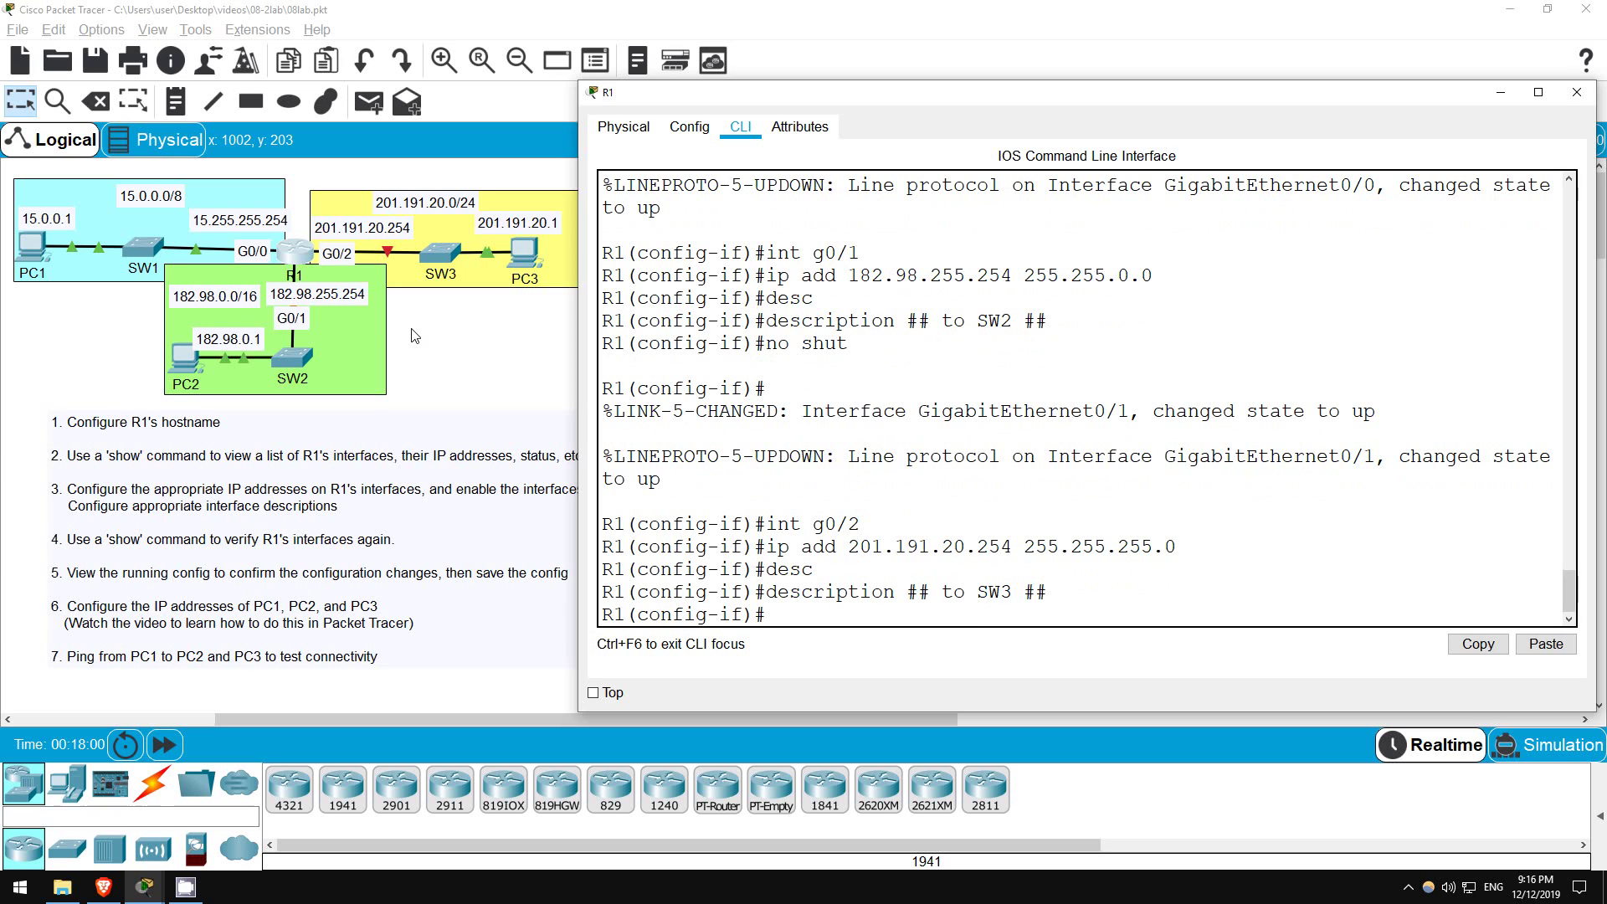
type("no shut")
key("Return")
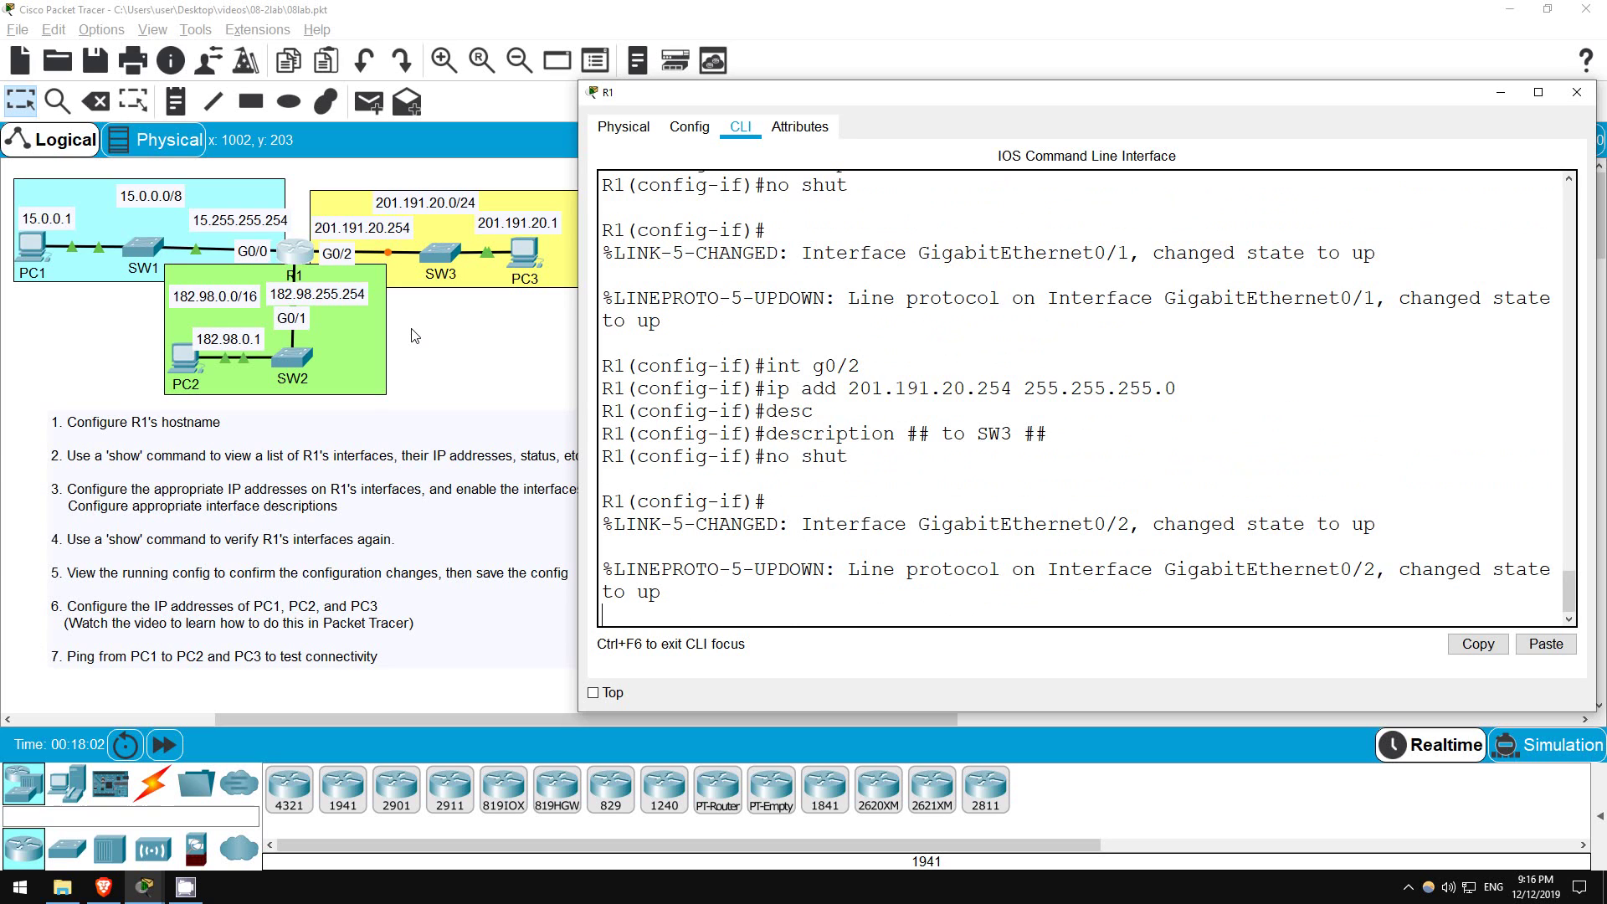
key("Return")
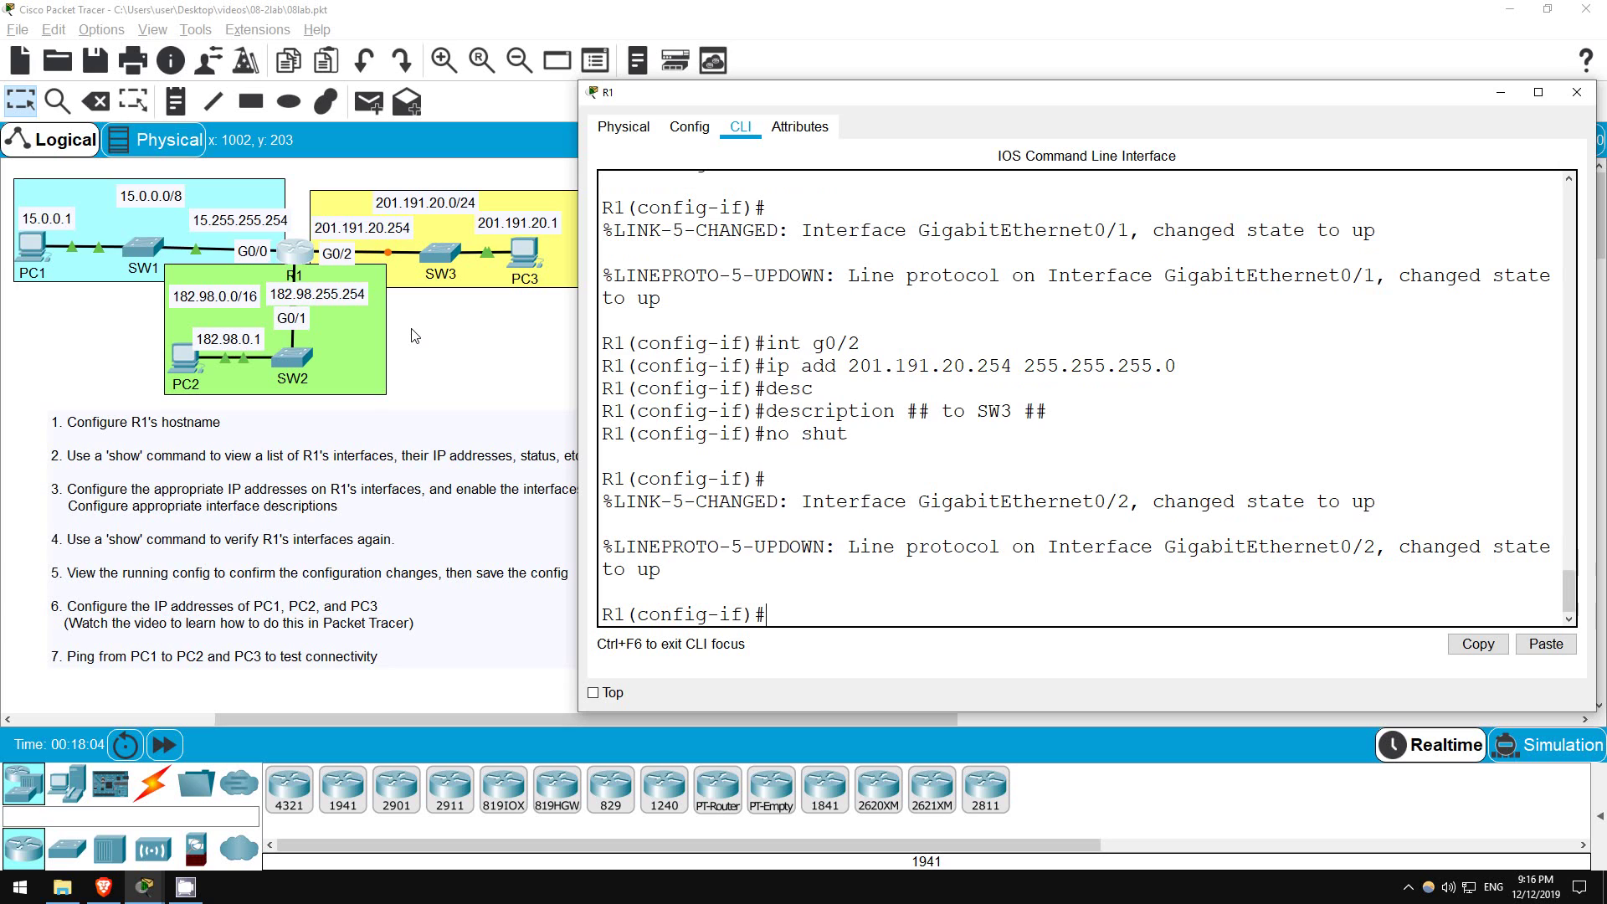
type("end")
key("Return")
key("Return")
key("Return")
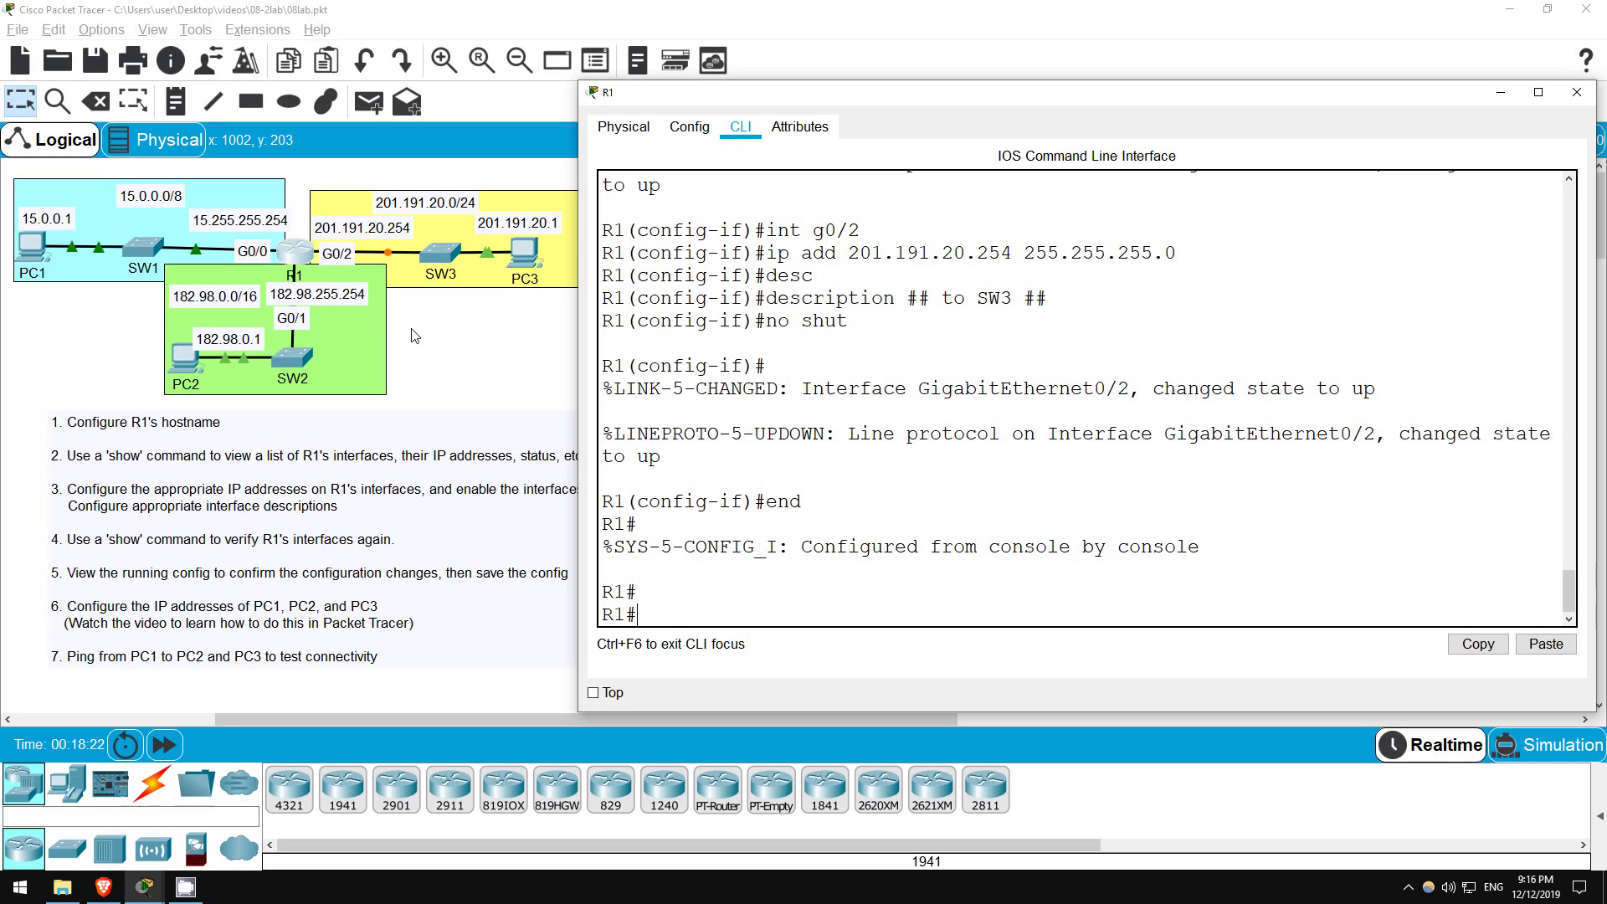
Run 'sh ip int br' and check G0/0–G0/2 show their addresses and up/up
type("sh ip int br")
key("Return")
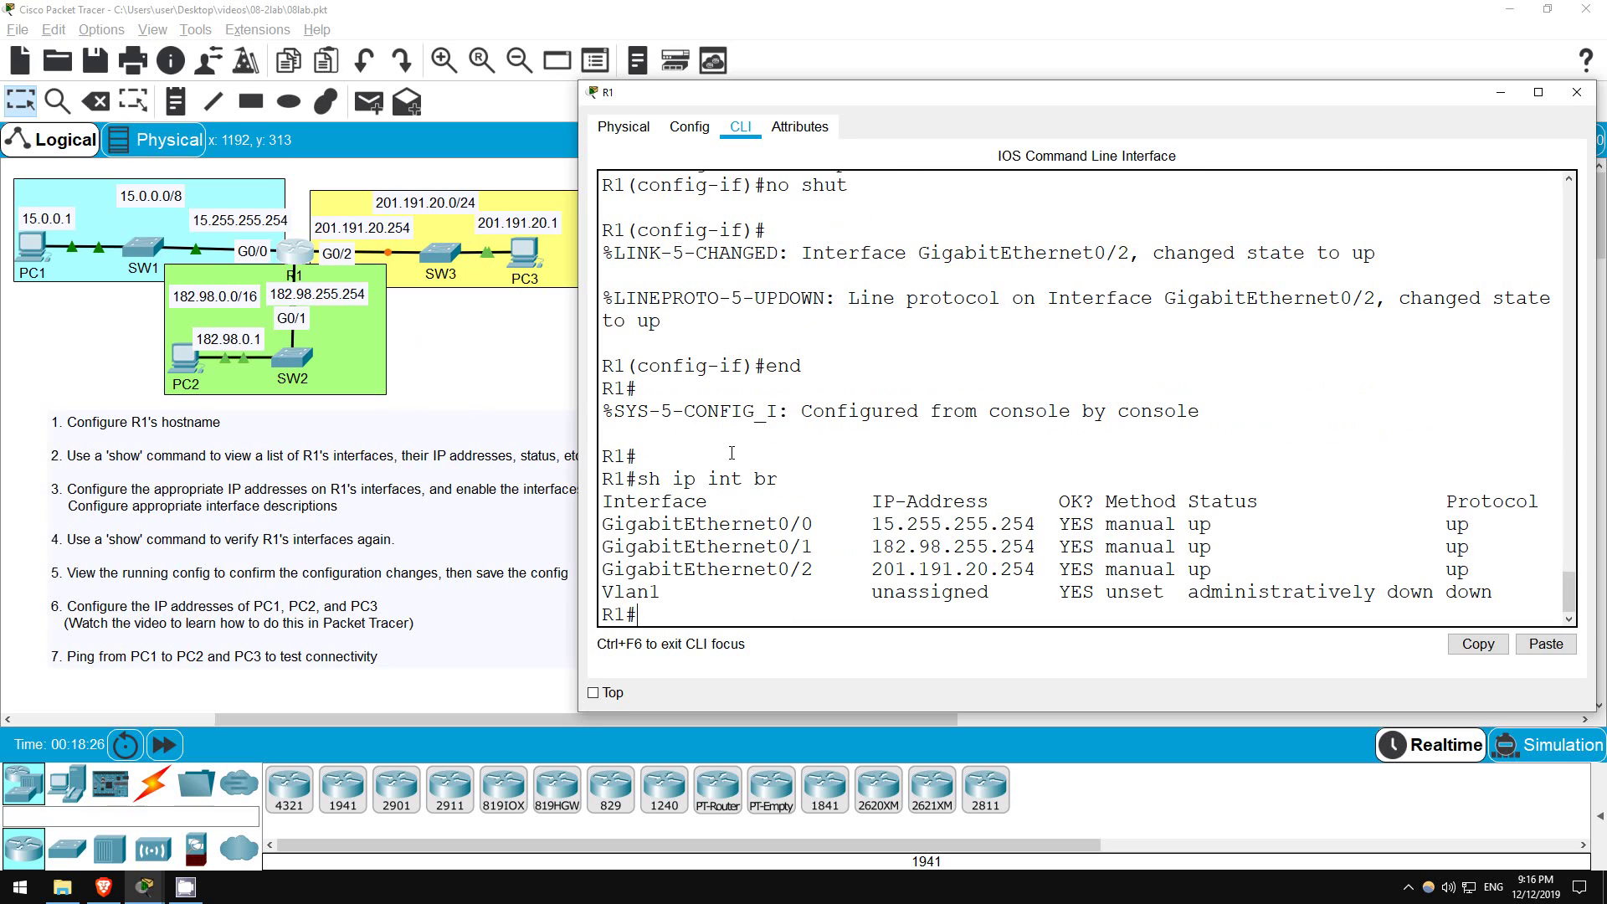
left_click_drag(873, 524, 1477, 525)
left_click(1187, 523)
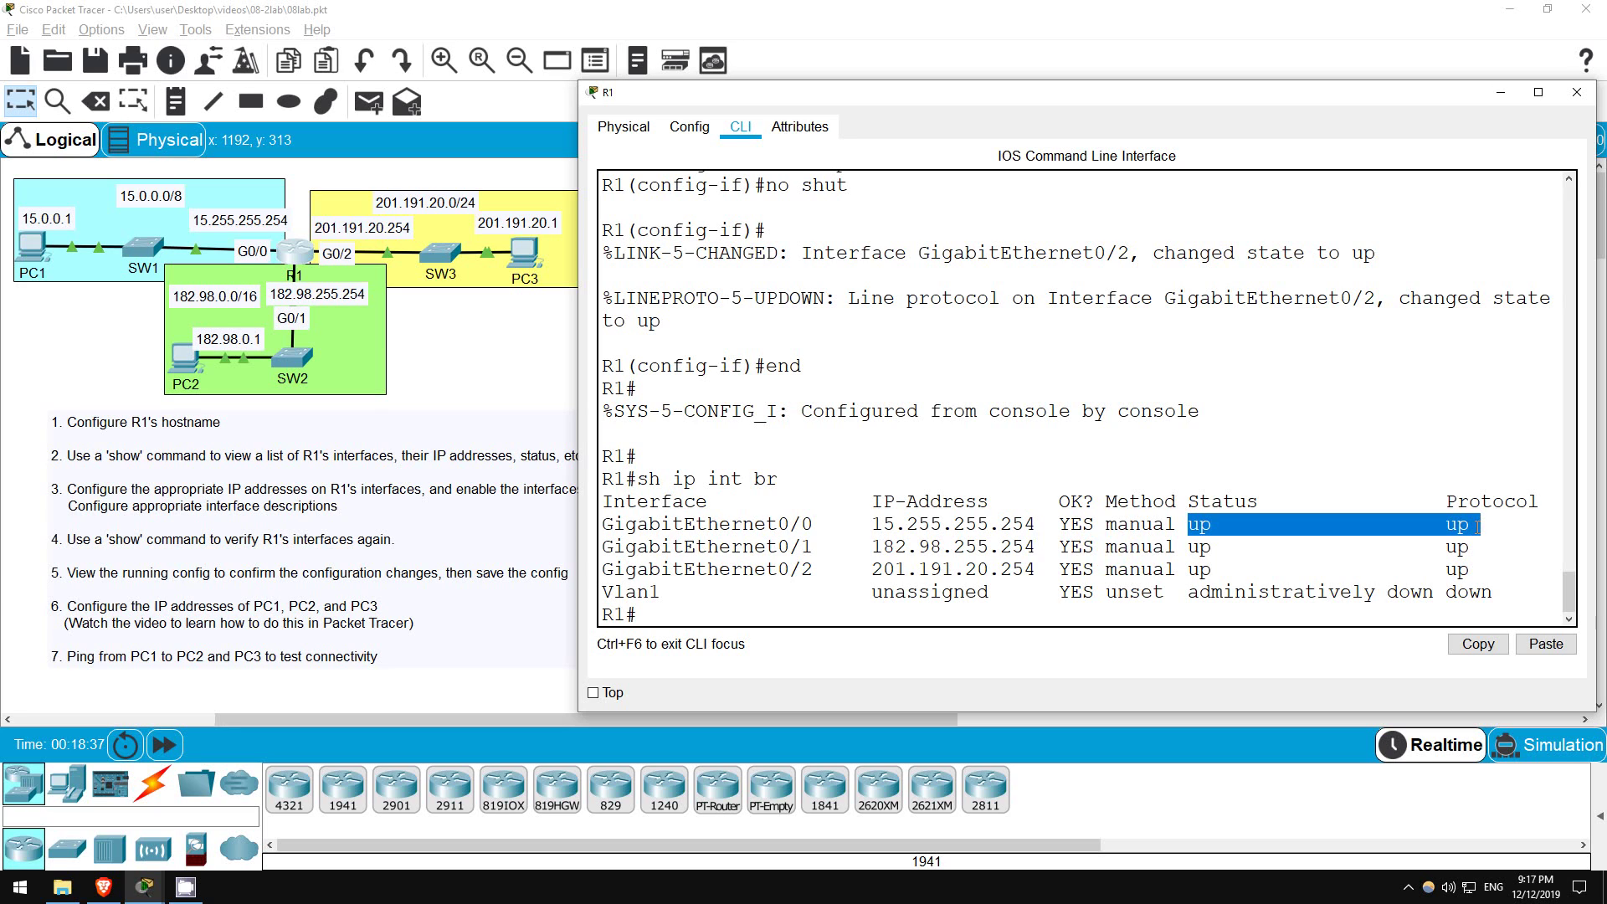
left_click(1478, 524)
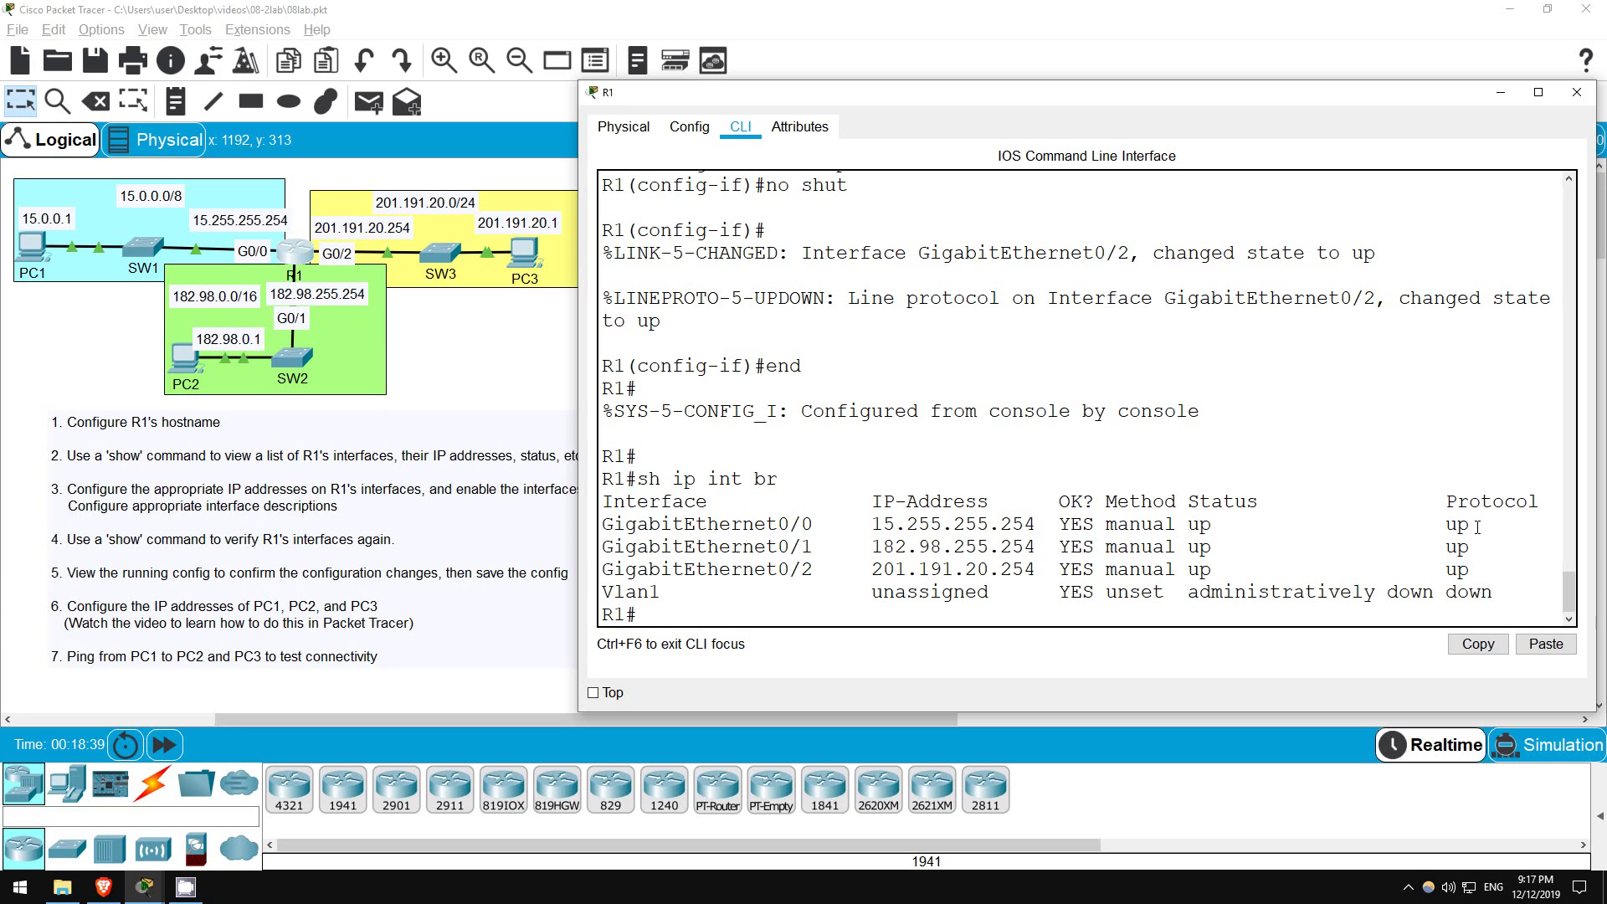
left_click(1137, 626)
Display 'sh run' and review G0/0's description, IP address, duplex and speed lines
type("sh run")
key("Return")
key("space")
key("space")
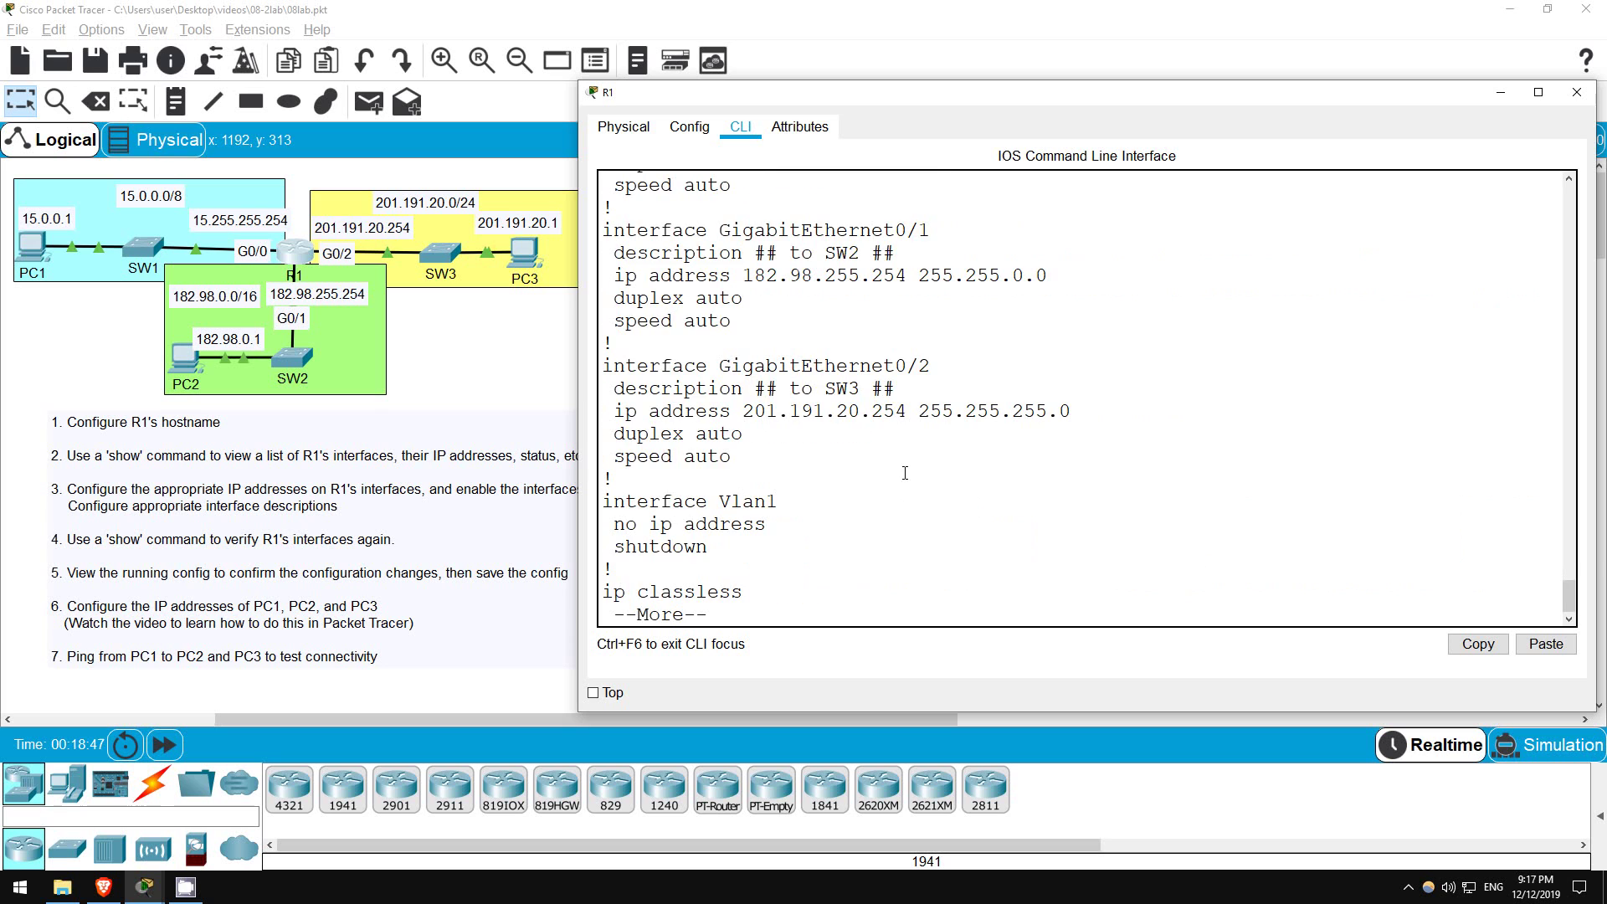
scroll(846, 373, "up", 2)
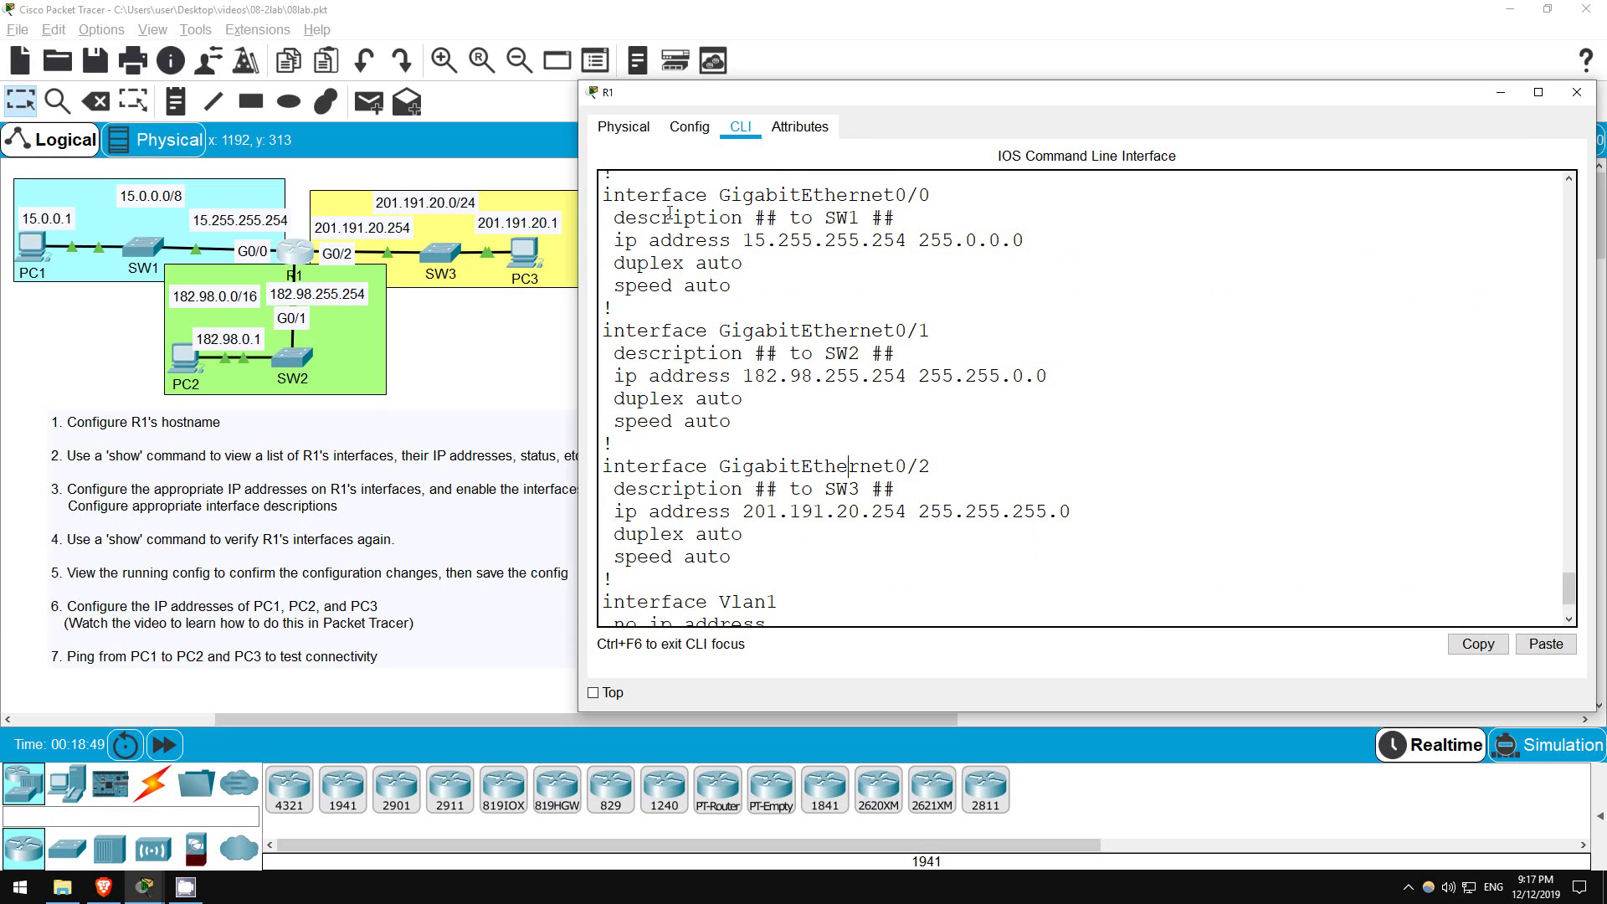
left_click_drag(610, 217, 896, 219)
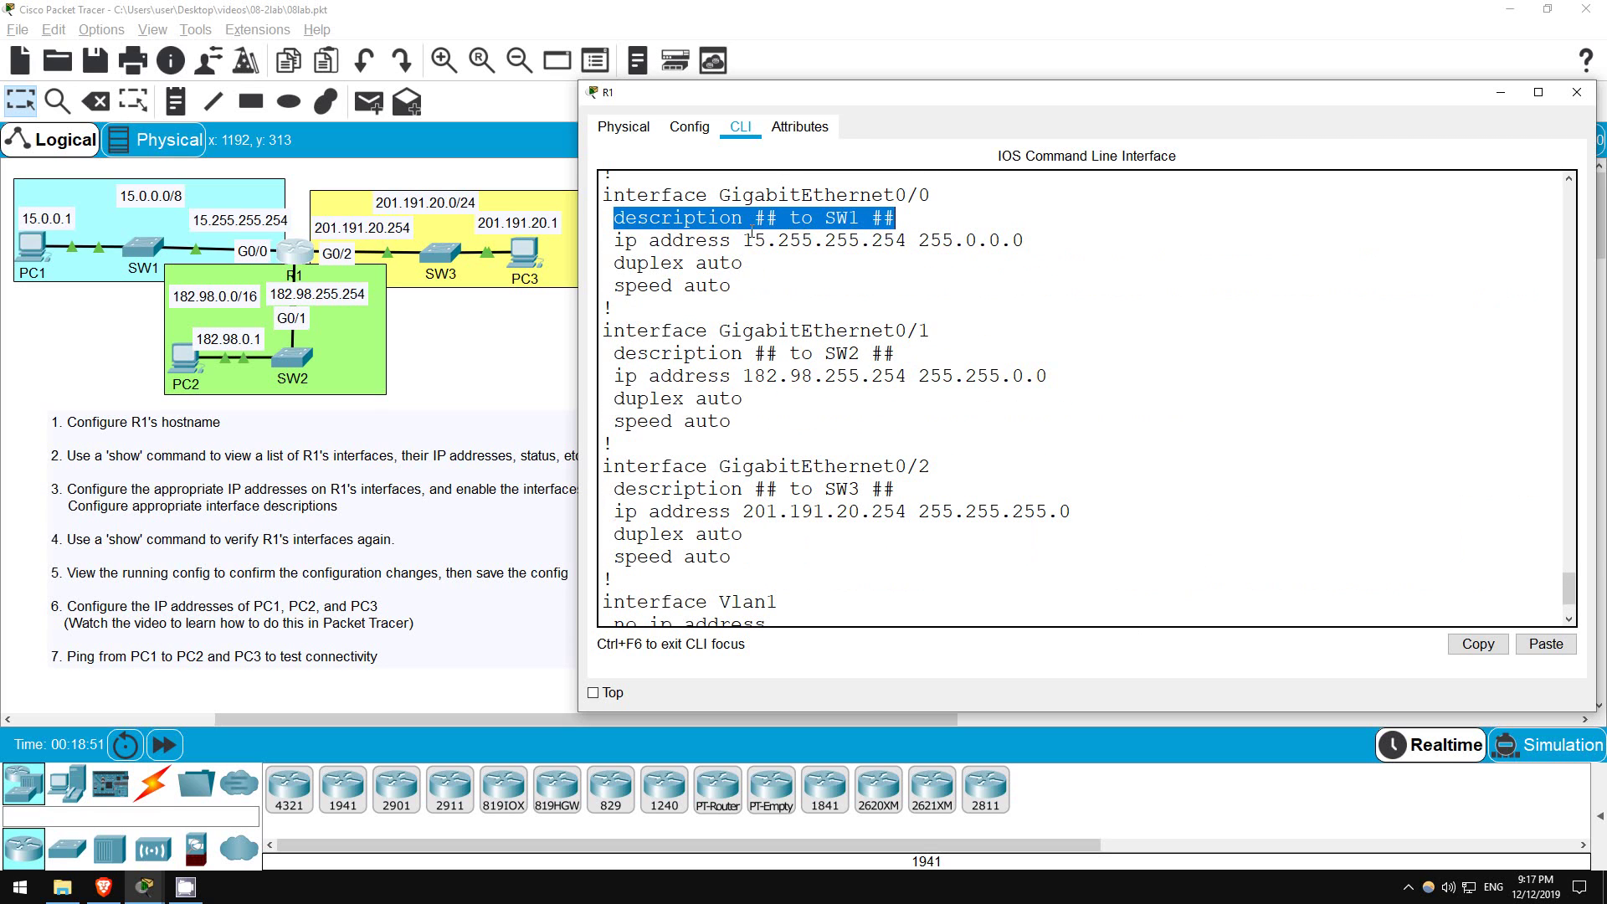
left_click(605, 240)
left_click_drag(605, 240, 1023, 241)
left_click(1022, 241)
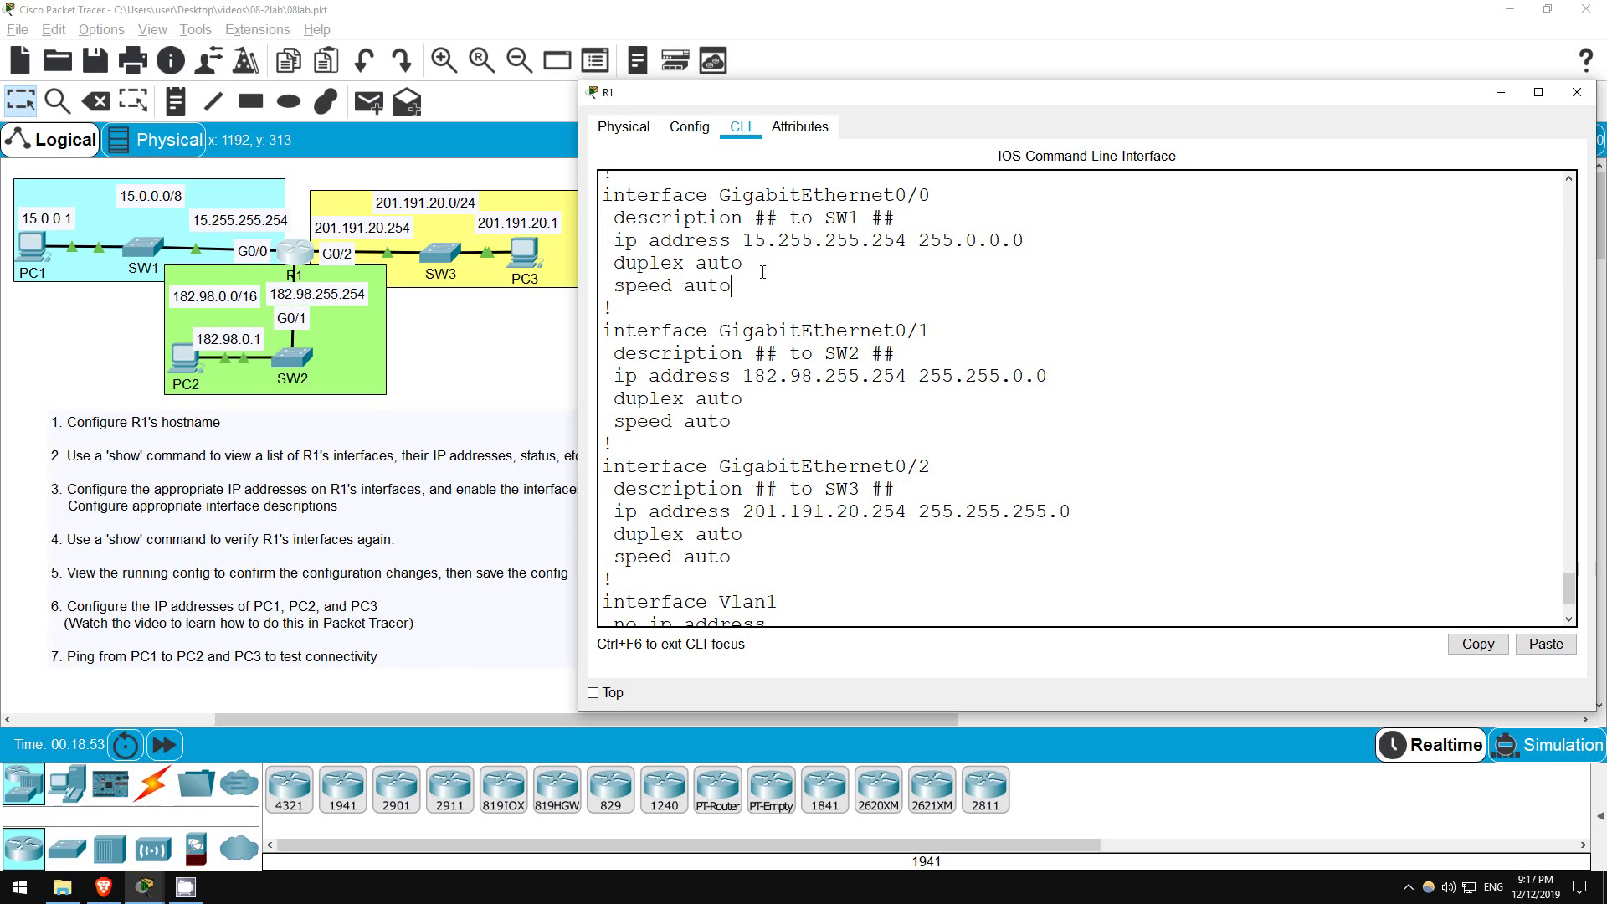
left_click_drag(607, 263, 763, 280)
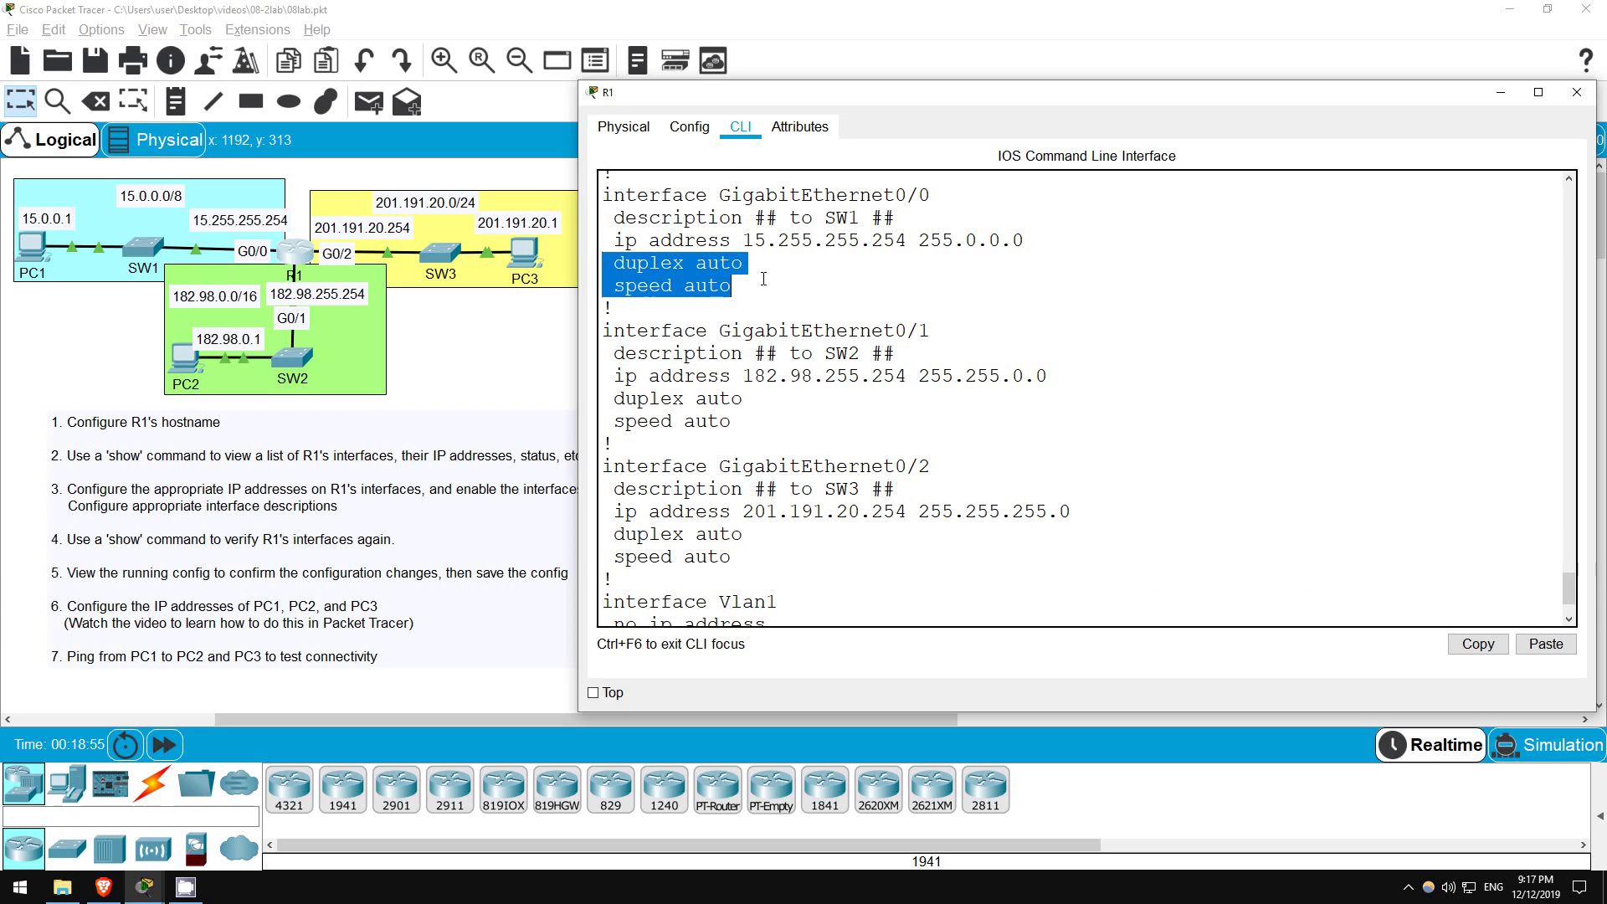
left_click(785, 313)
Check the Vlan1 section, which has no address and is shutdown
scroll(785, 322, "down", 2)
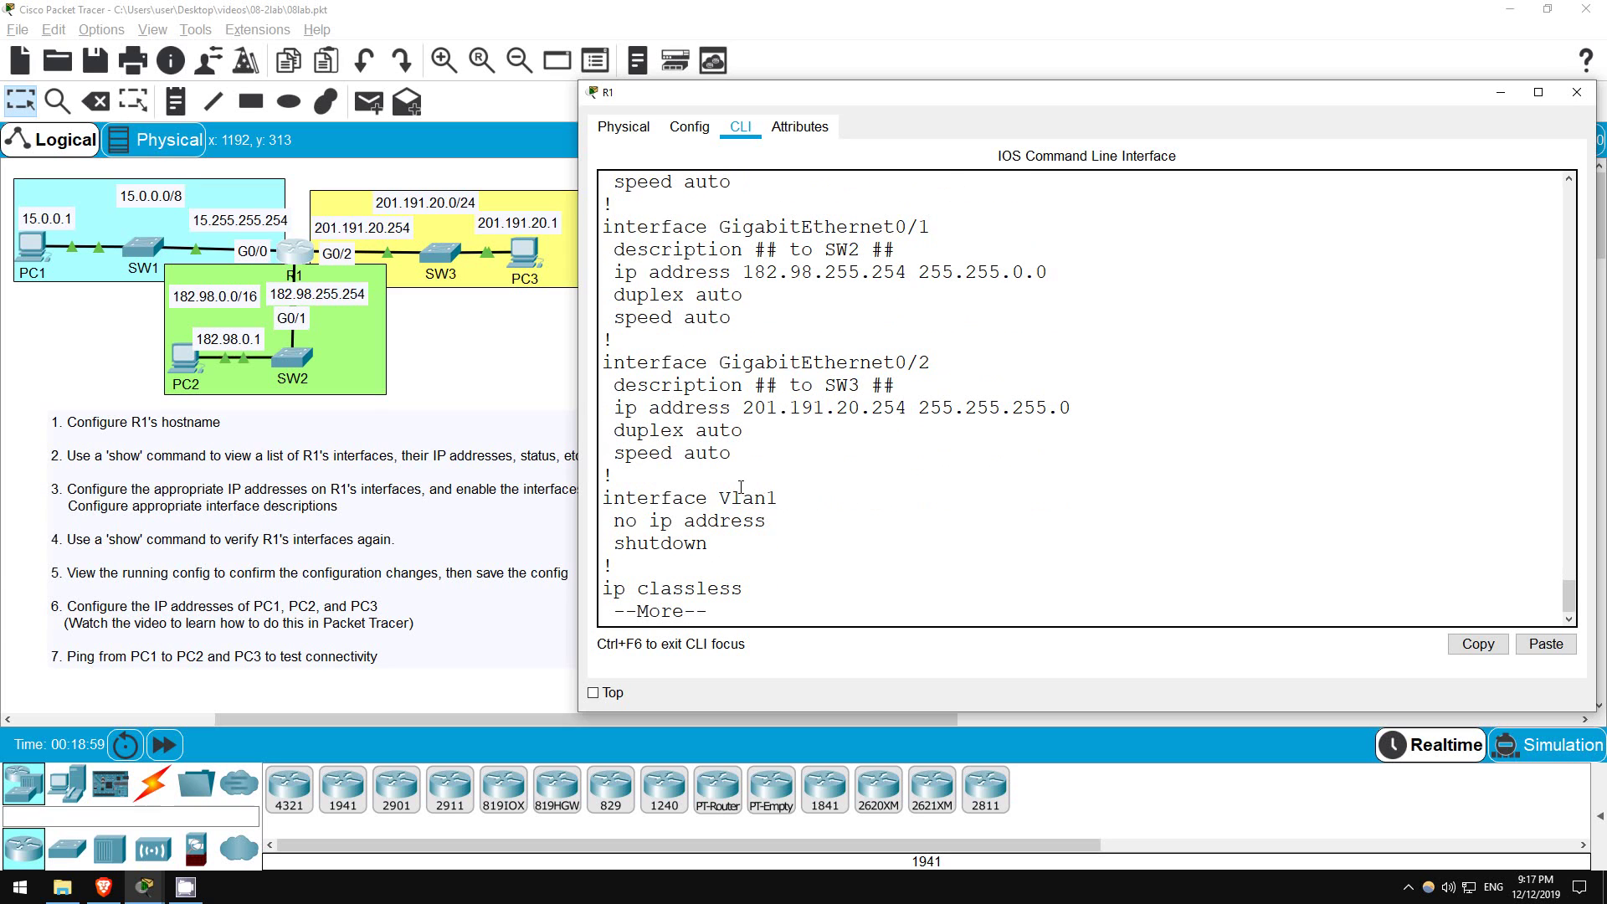
left_click_drag(614, 500, 777, 500)
left_click(669, 525)
left_click_drag(612, 544, 743, 543)
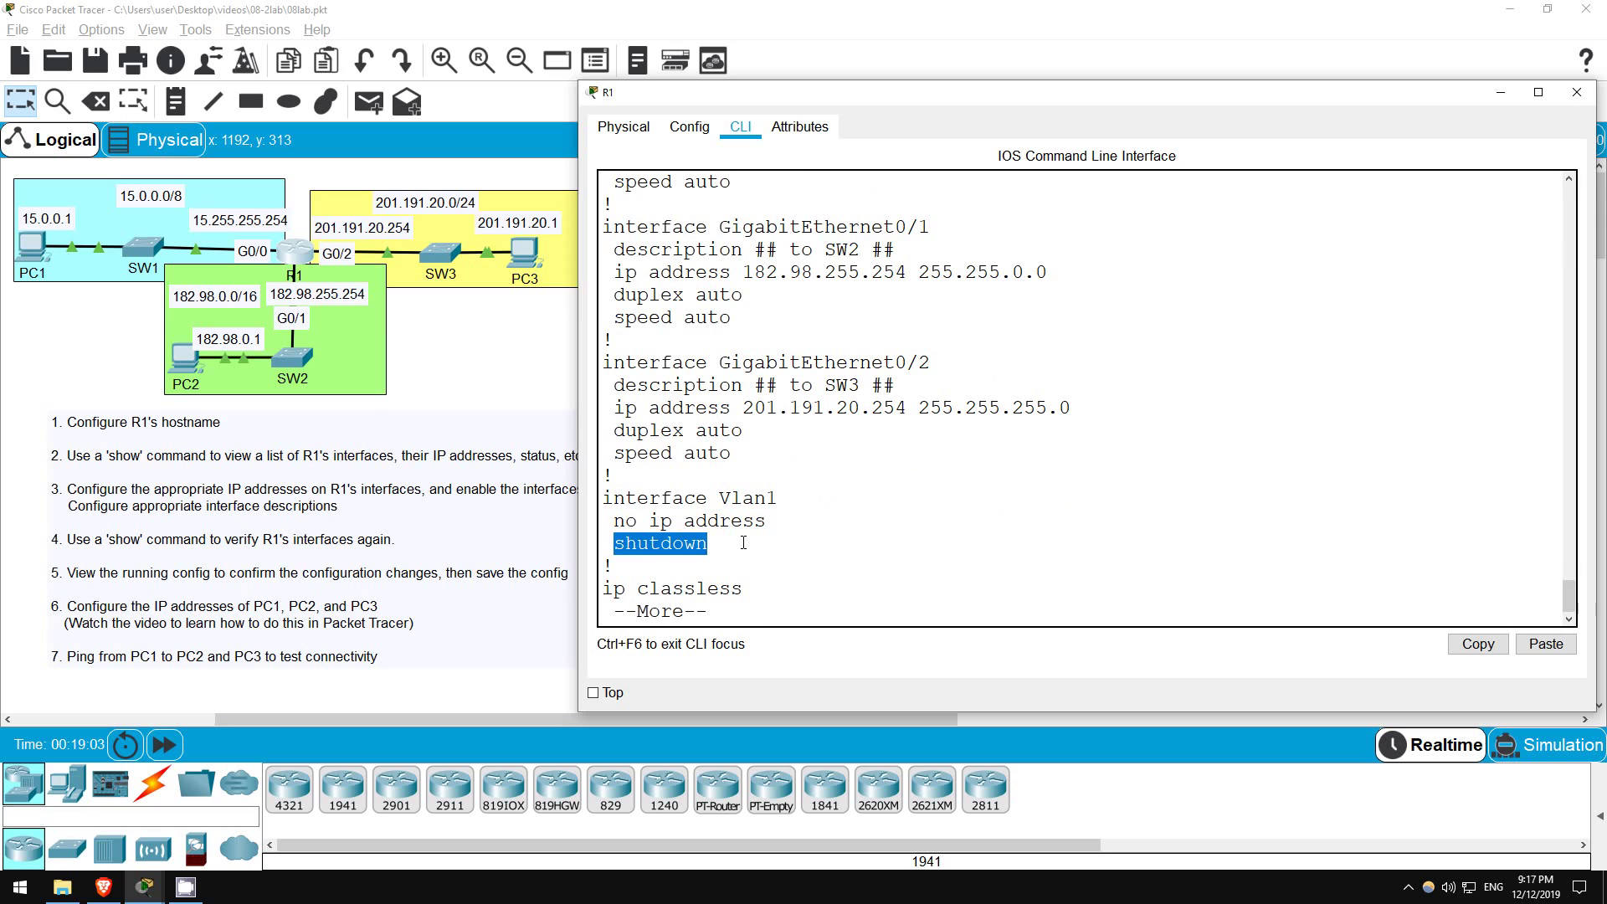
left_click(741, 612)
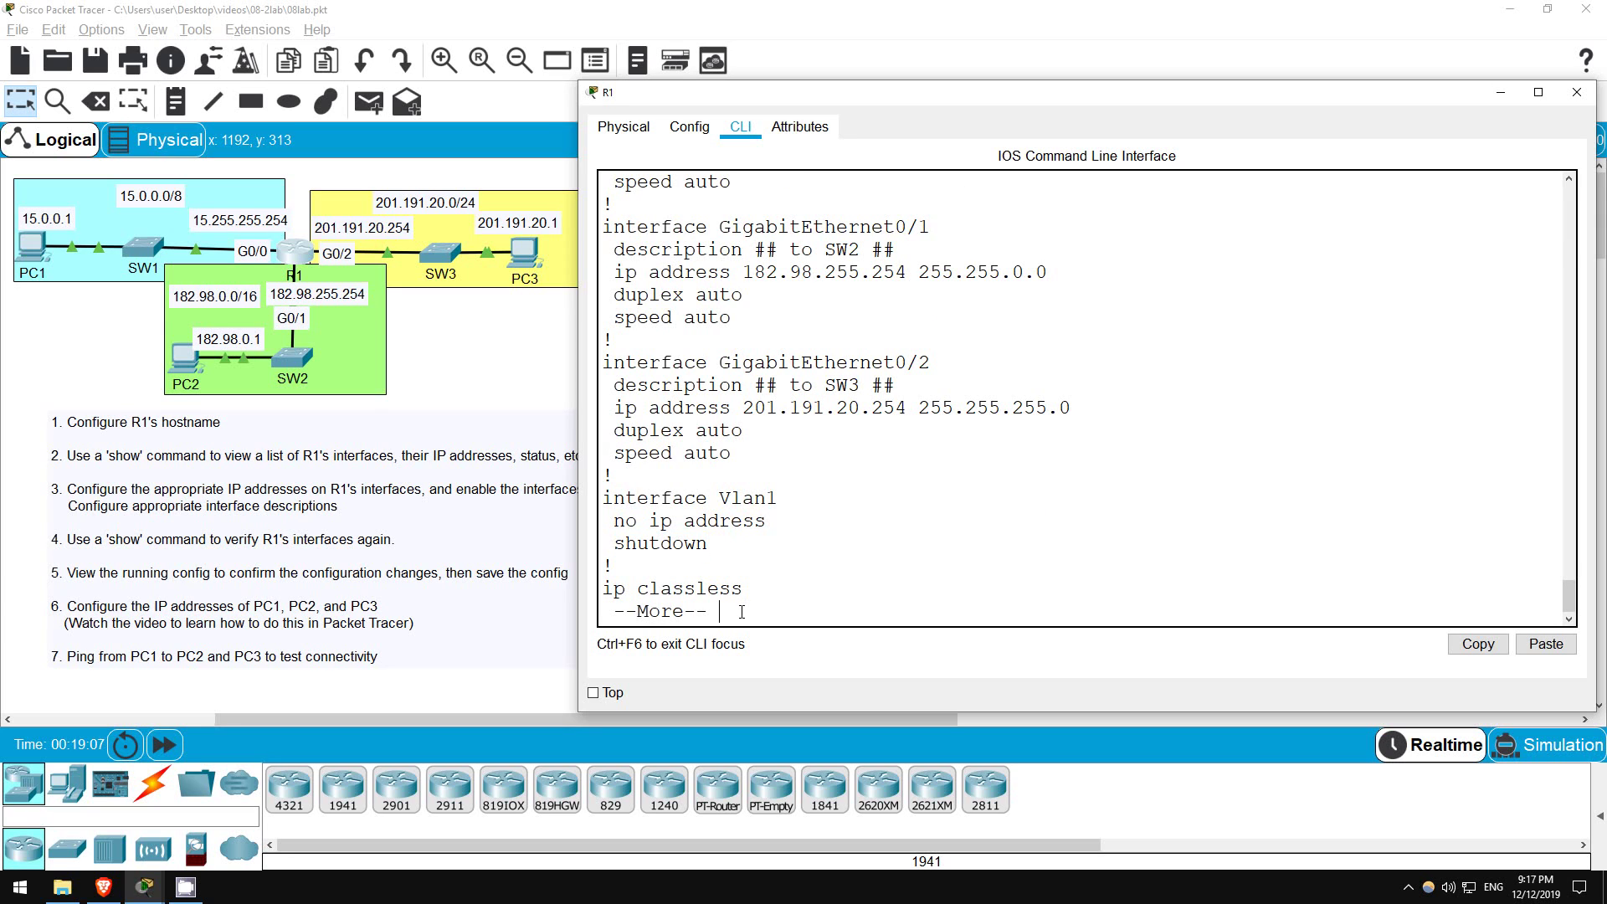
Finish the config listing, then draft 'copy run start' and 'write mem' and discard both
key("space")
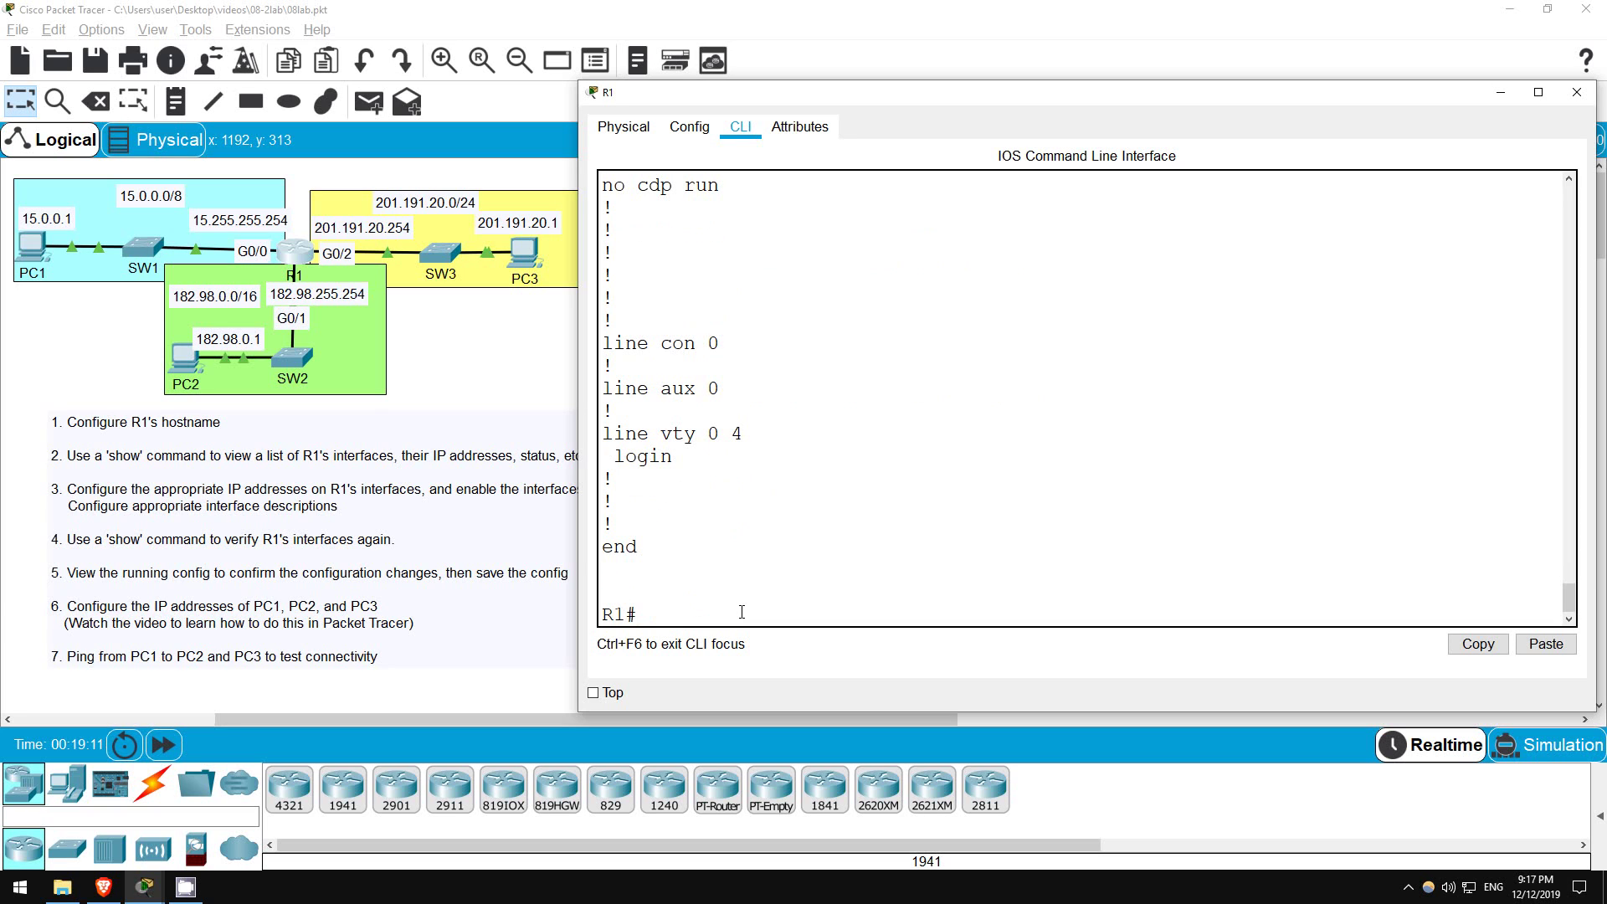
type("copy run")
key("Tab")
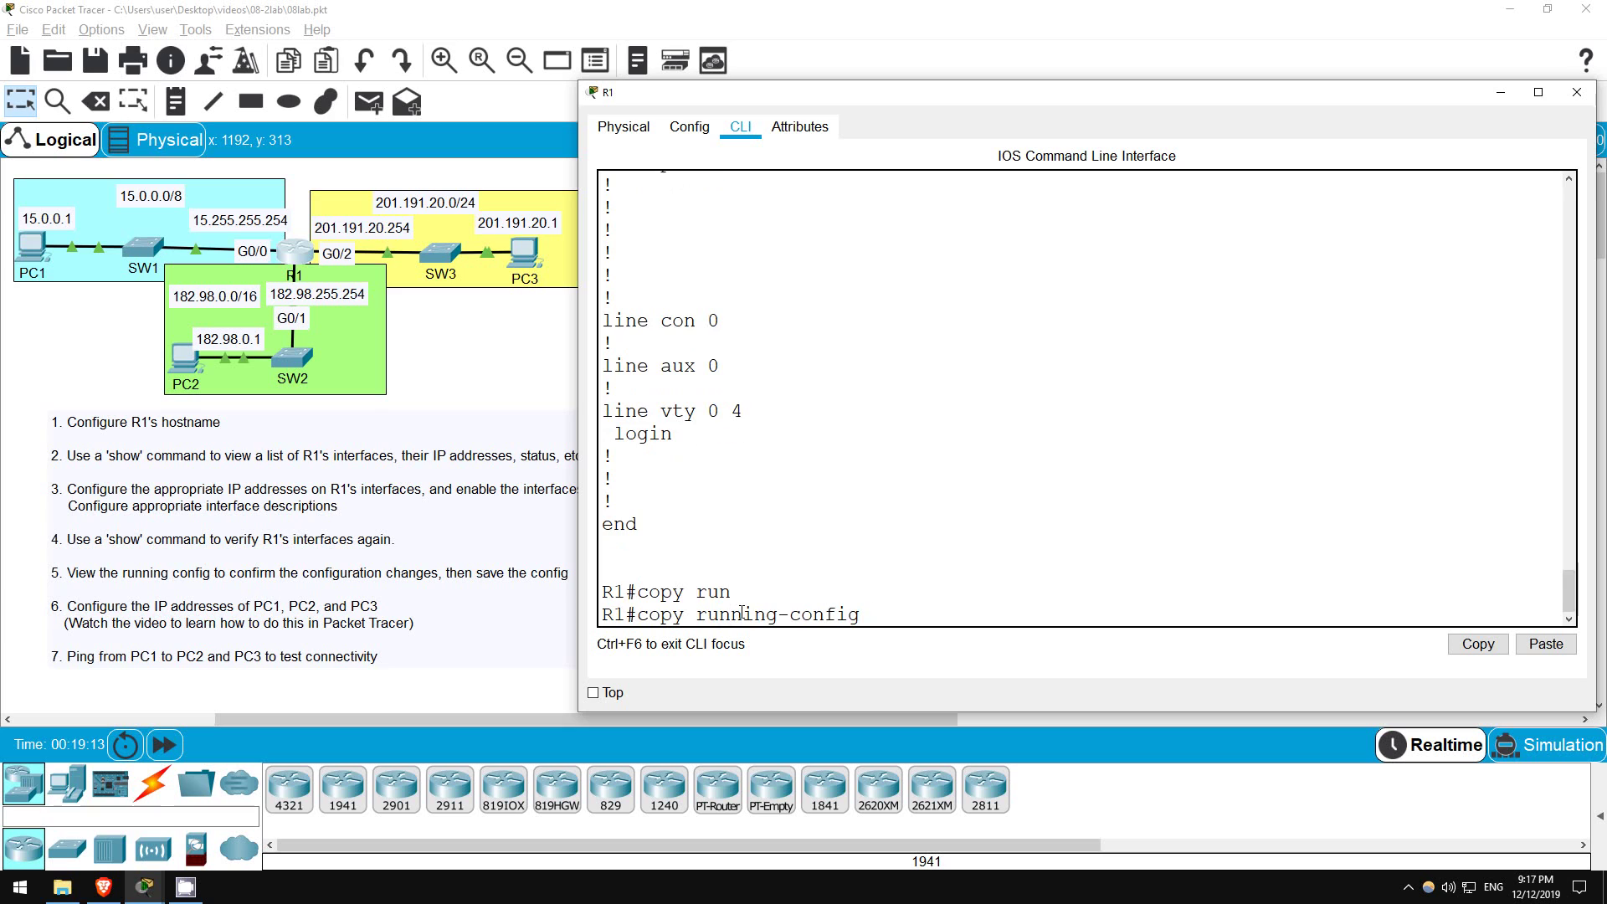
type("start")
key("Tab")
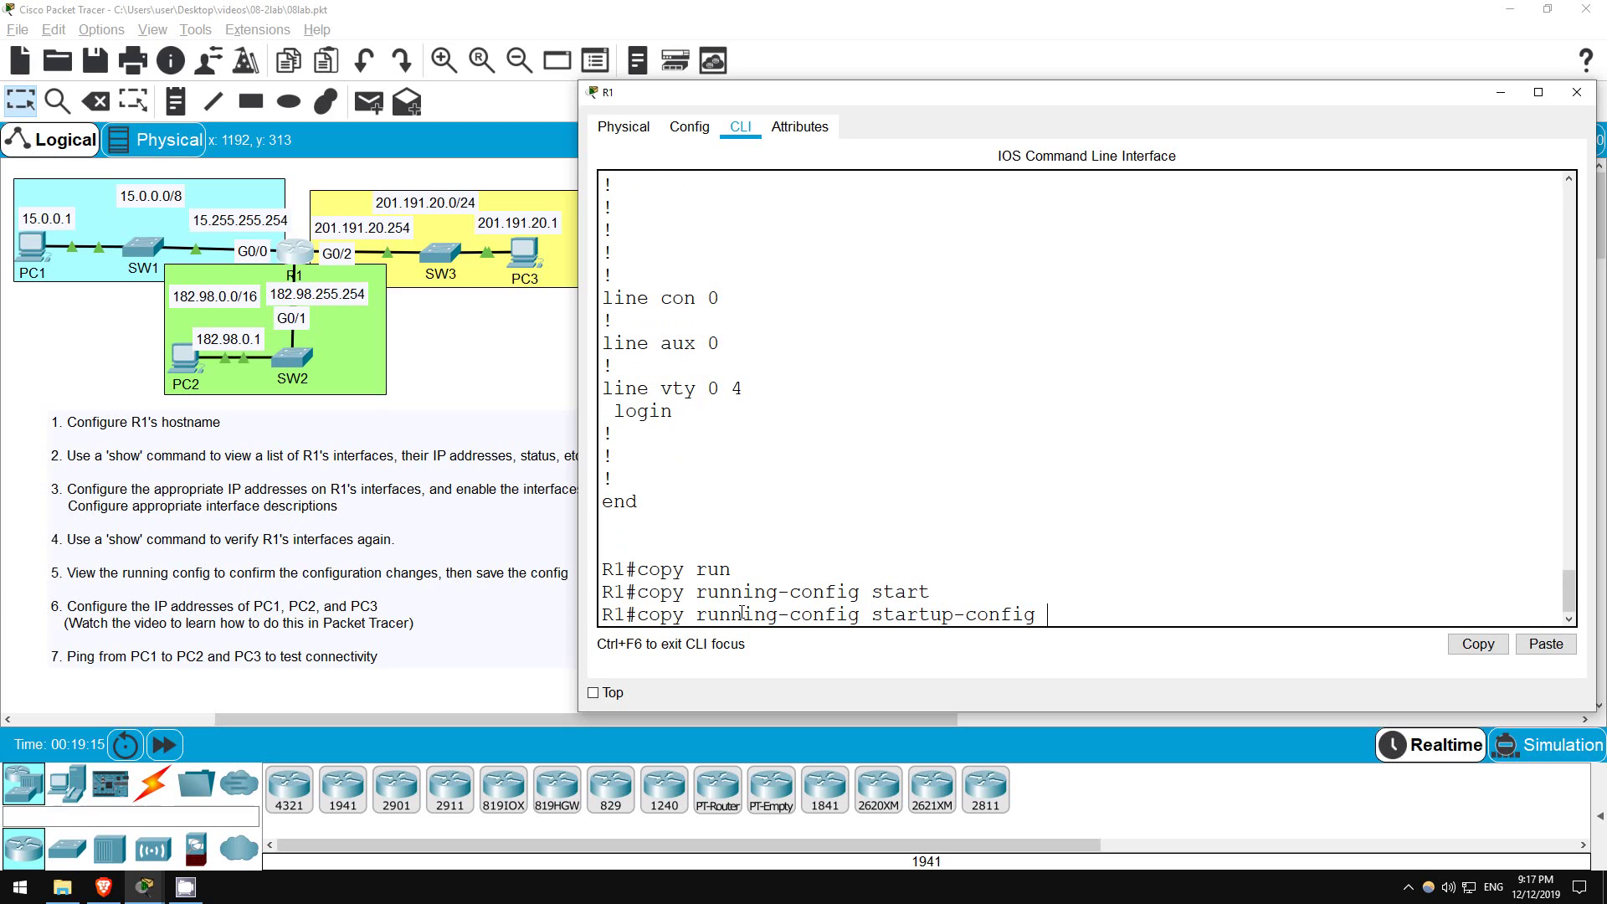
key("ctrl+u")
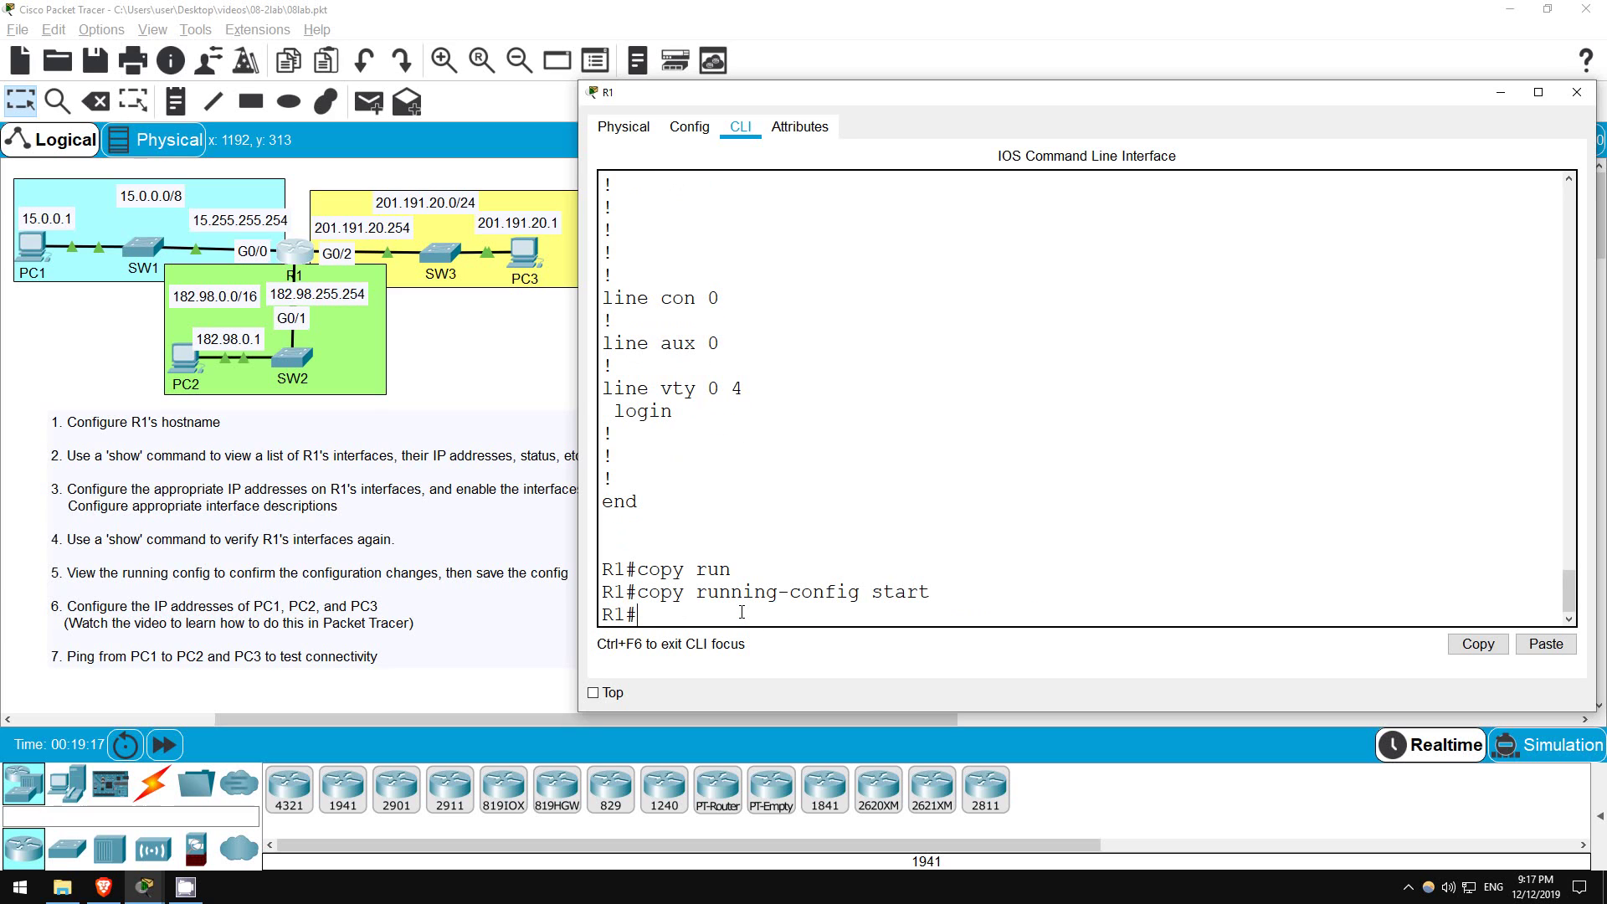
type("write mem")
key("Tab")
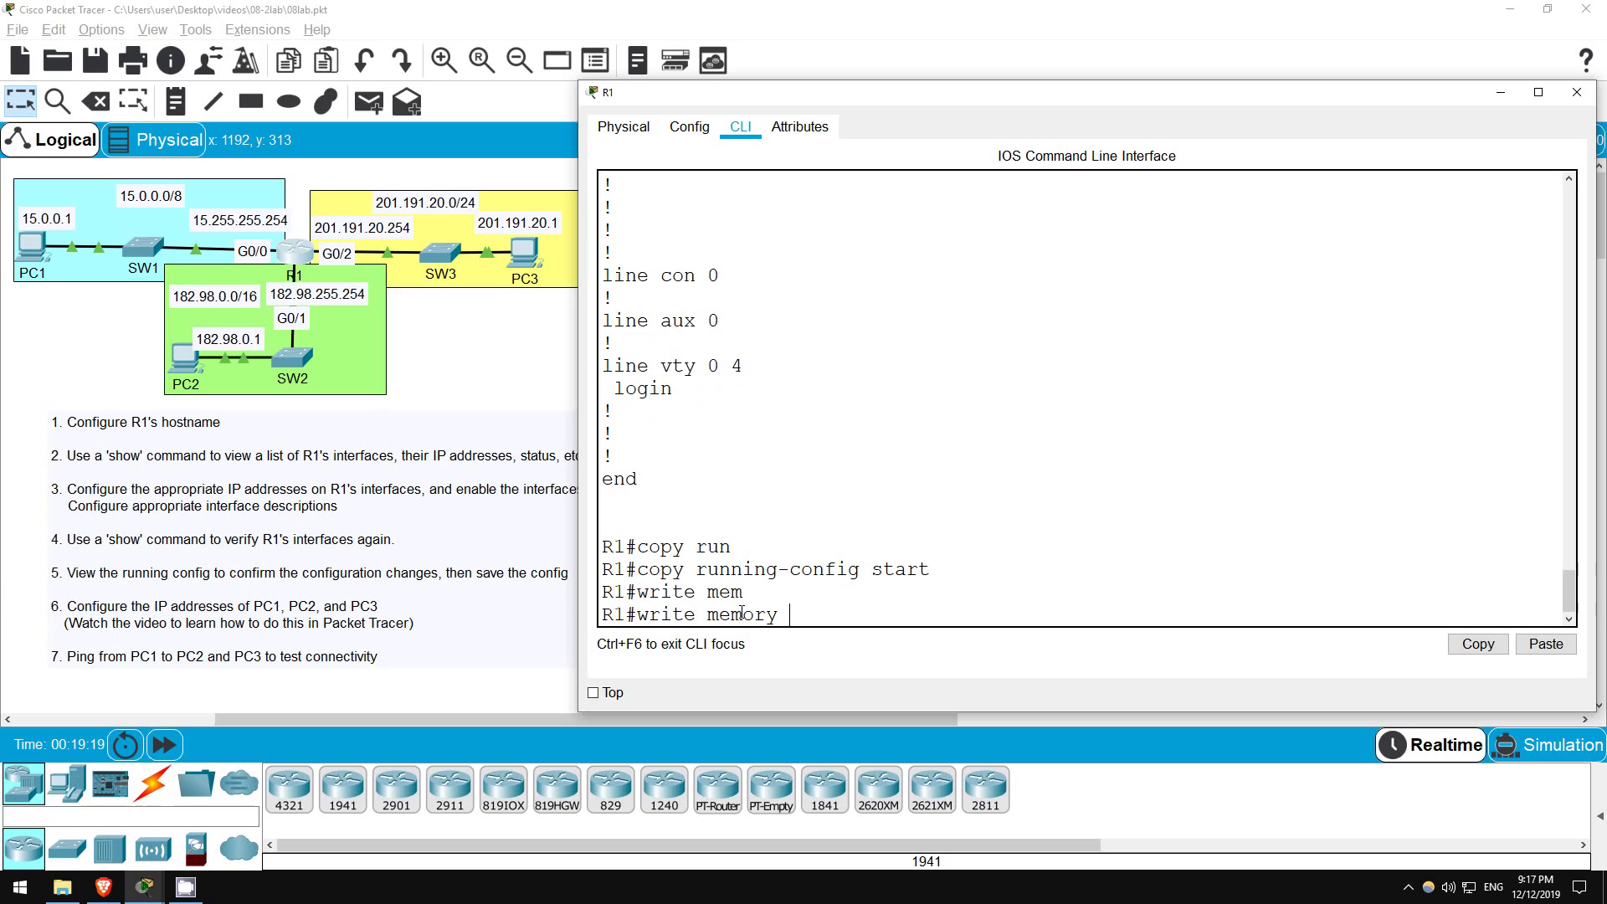
key("ctrl+u")
type("write")
key("ctrl+u")
Save R1's configuration with 'wr', confirm [OK], and close R1's window
type("wr")
key("Return")
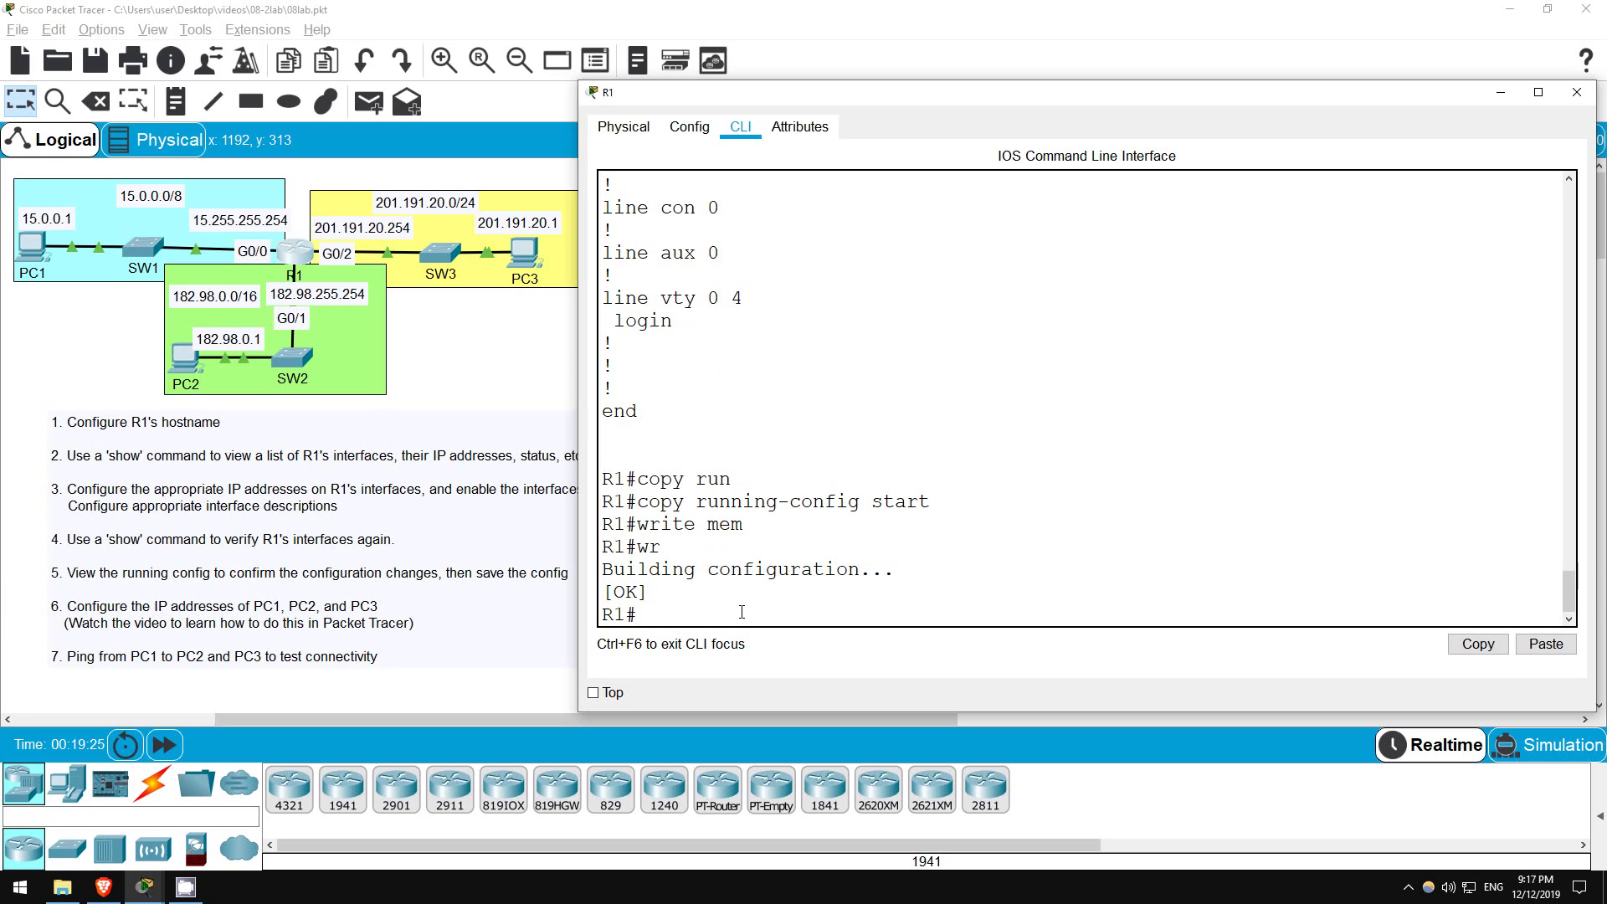
left_click_drag(642, 594, 599, 599)
left_click(665, 617)
left_click(488, 346)
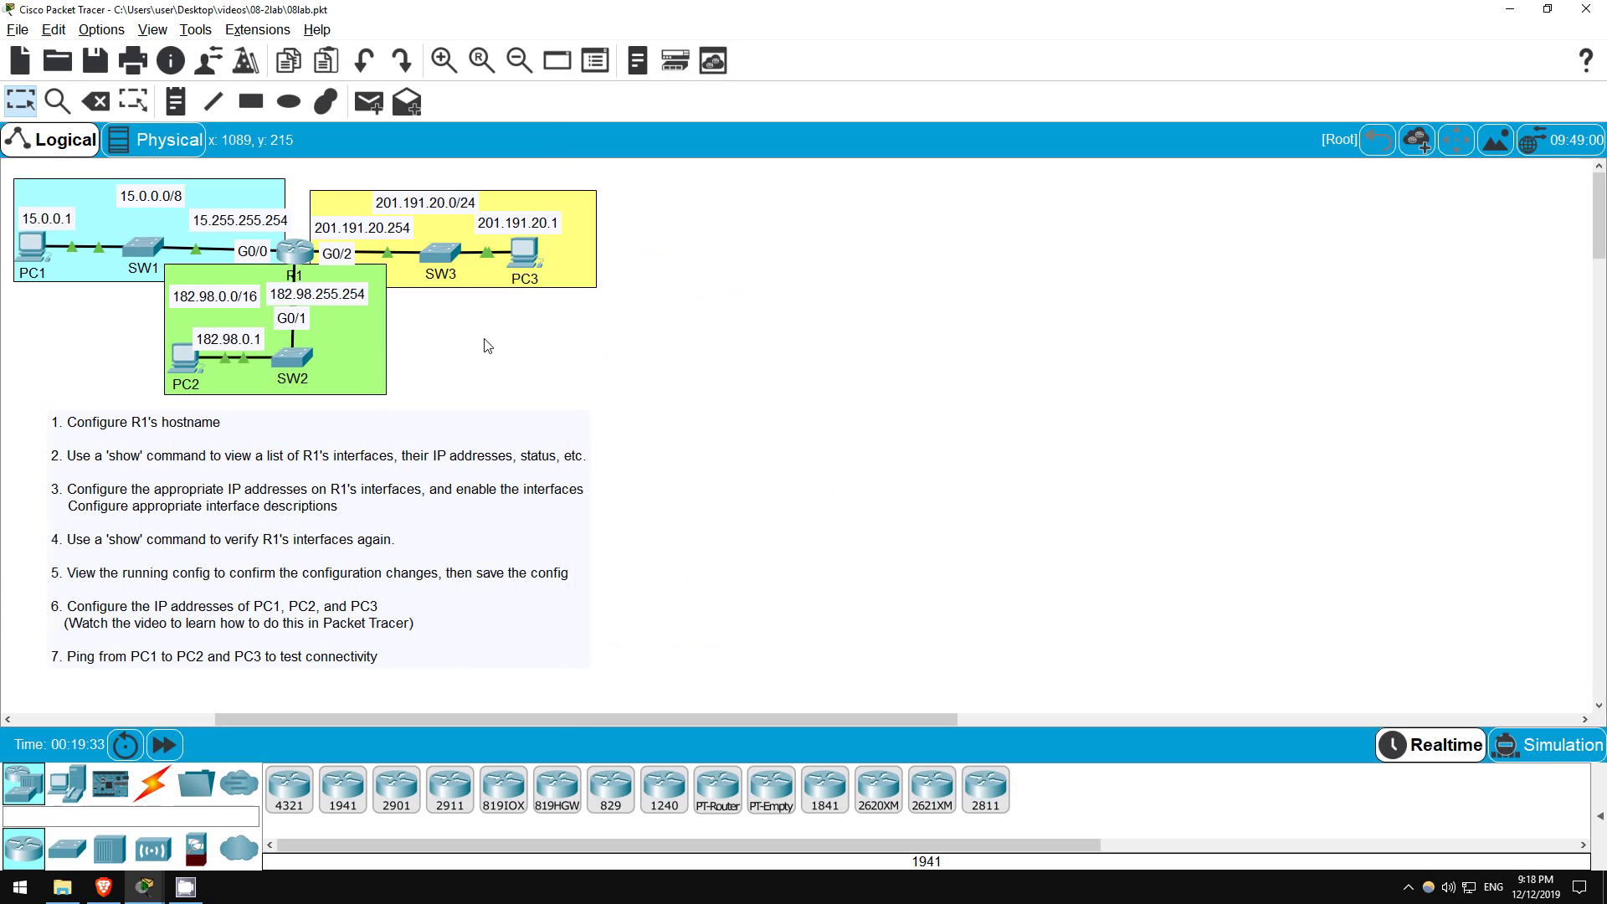
Open PC1's Config settings and point out its gateway 15.255.255.254
left_click(25, 253)
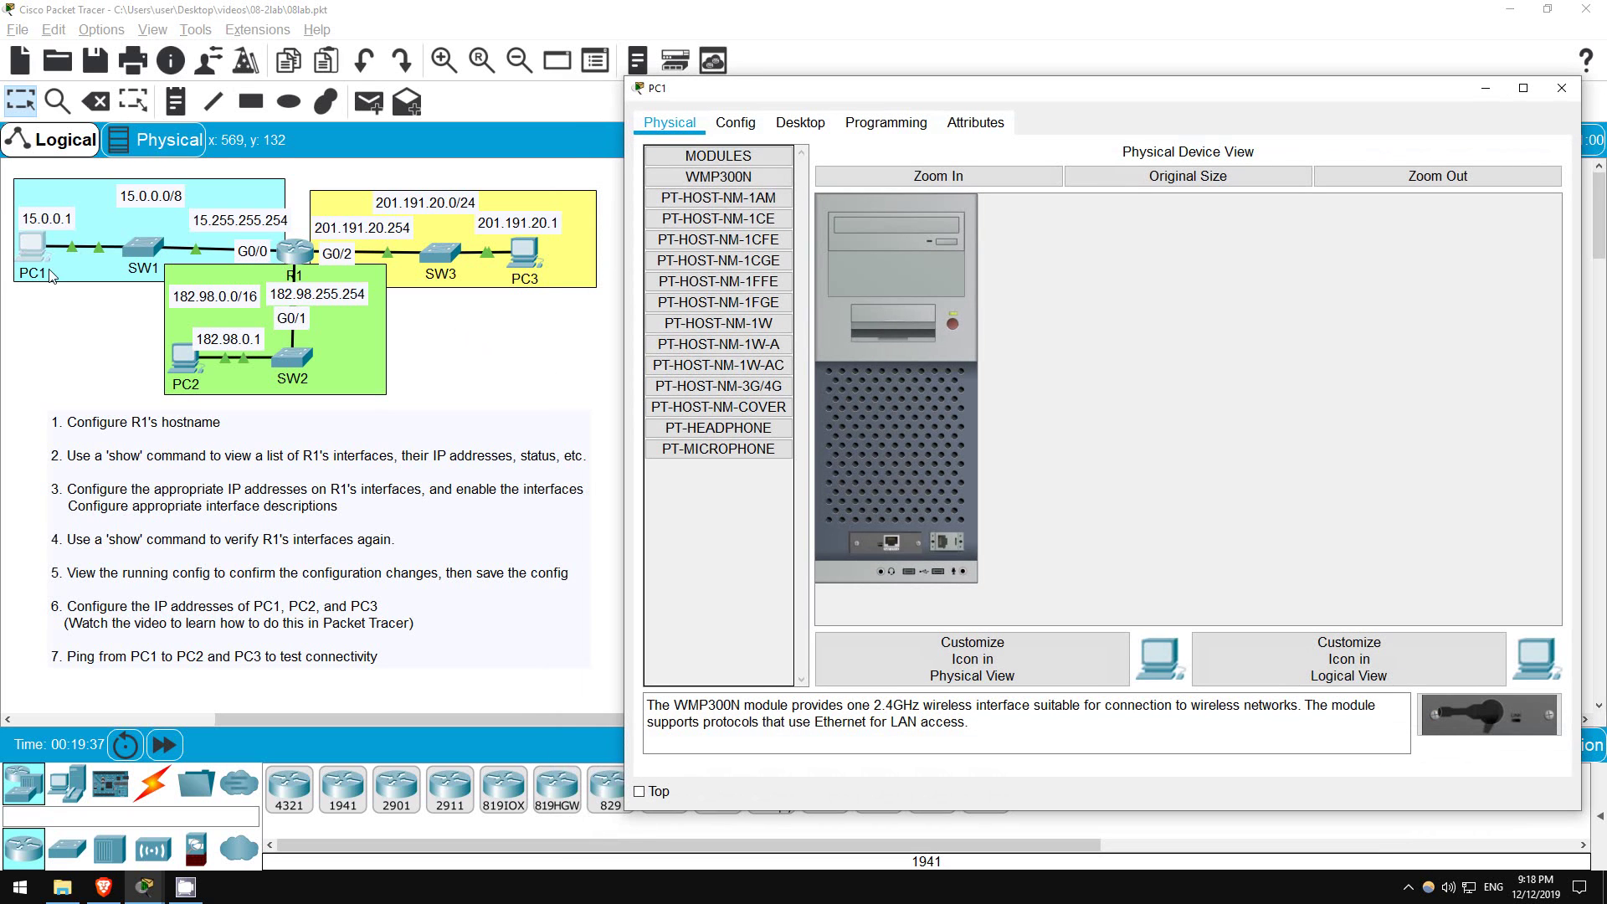
left_click(736, 125)
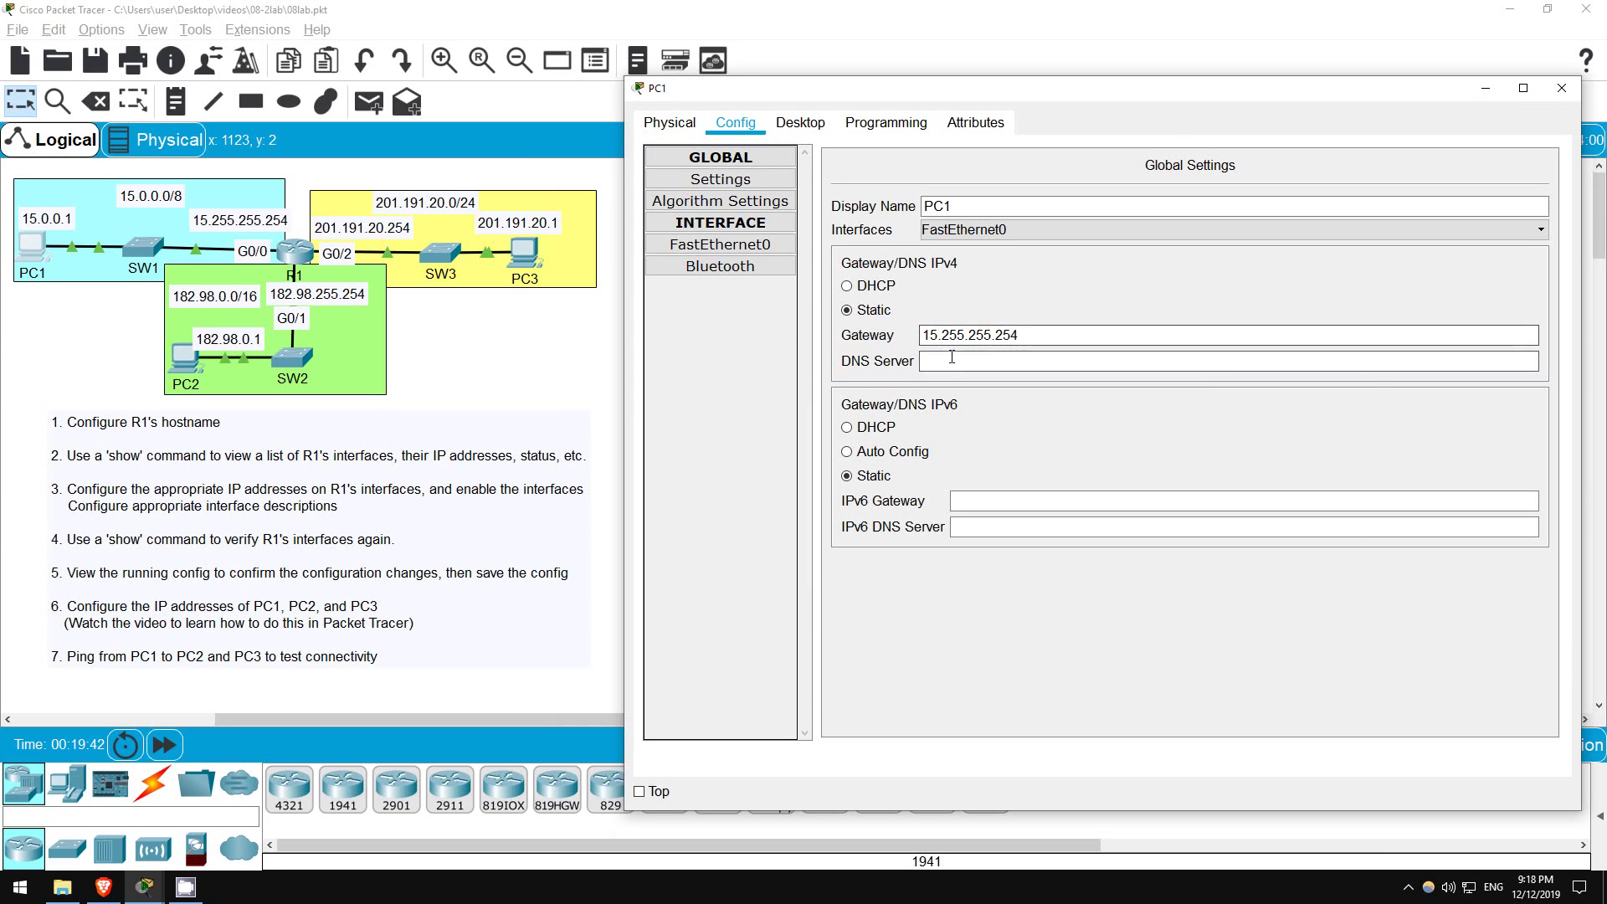
left_click_drag(1025, 336, 904, 347)
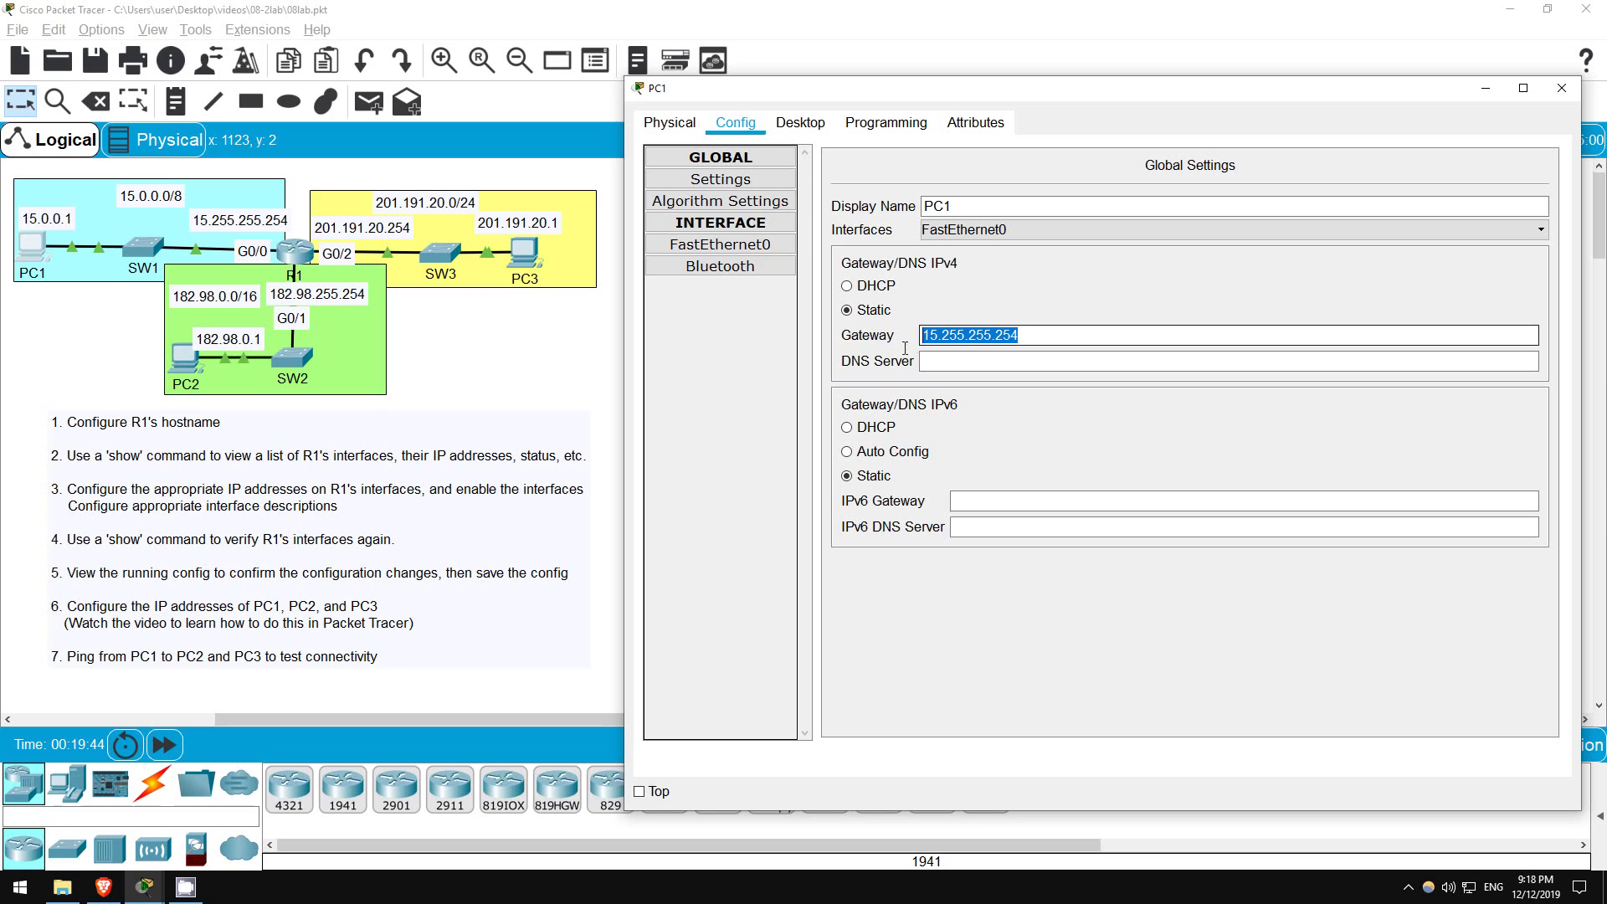
left_click(701, 329)
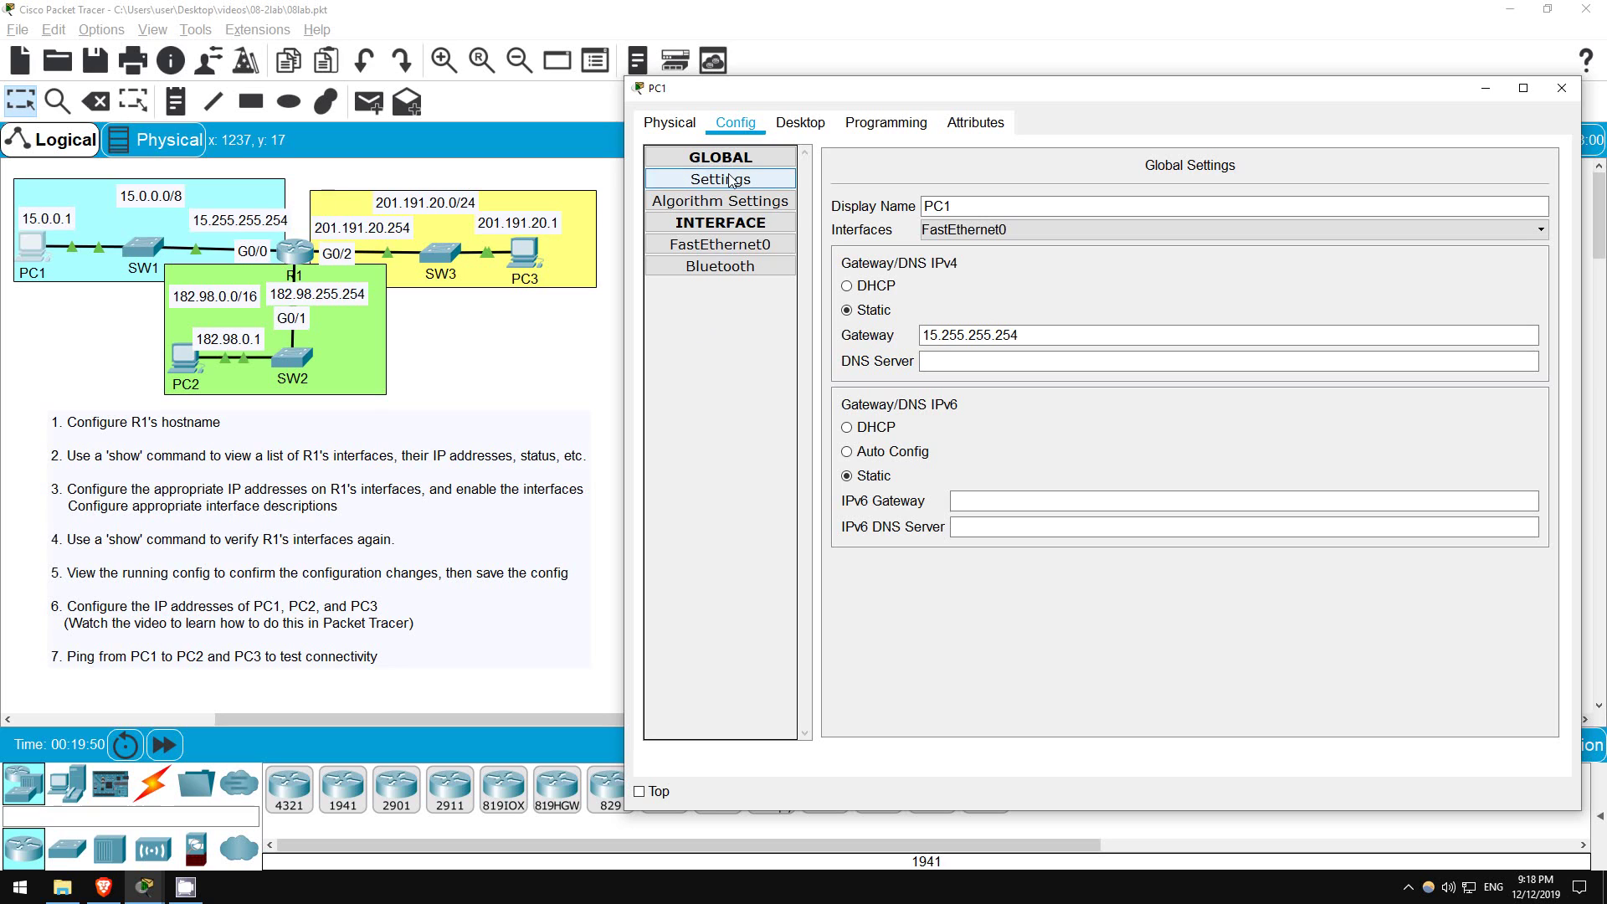
Give PC1's FastEthernet0 static IP 15.0.0.1 with subnet mask 255.0.0.0
left_click(727, 251)
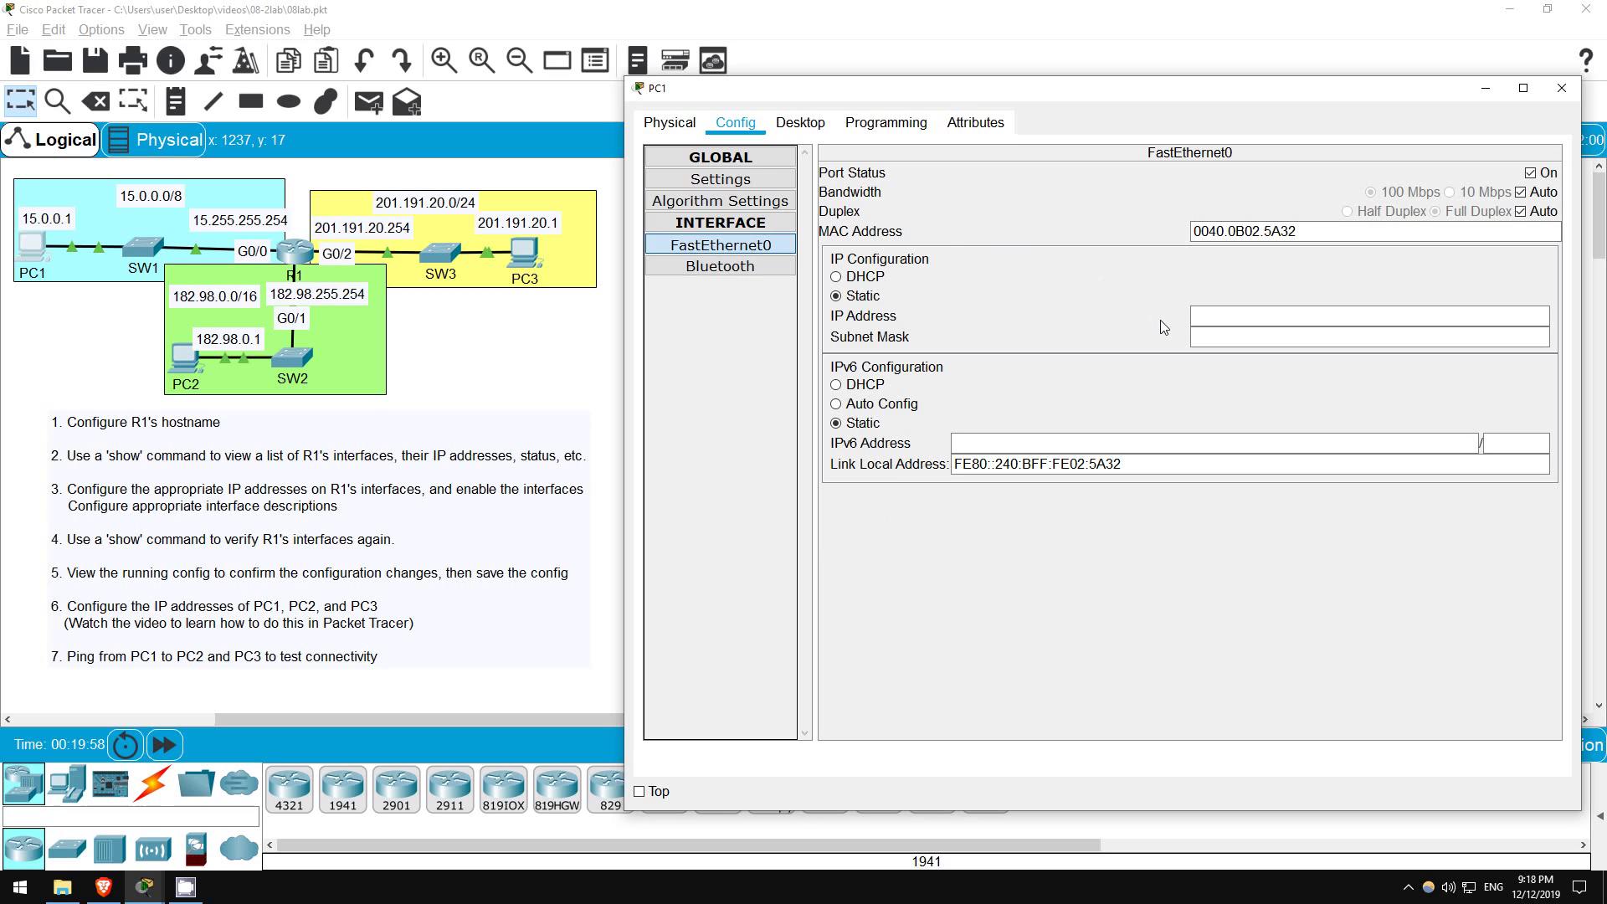
left_click(1211, 318)
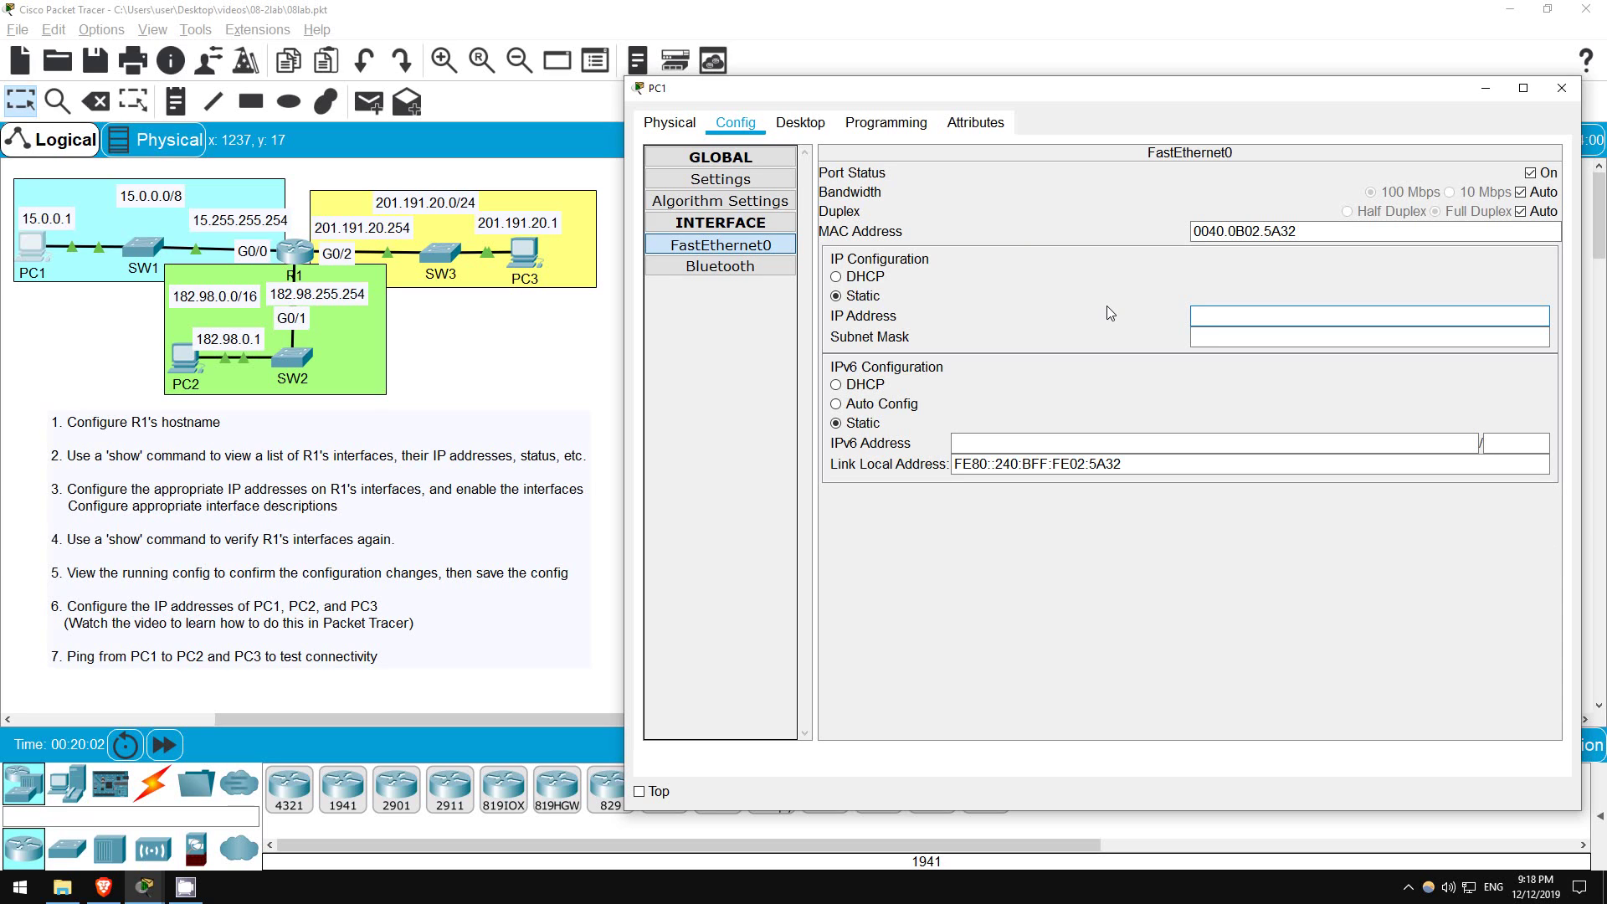
type("15.0.0.1")
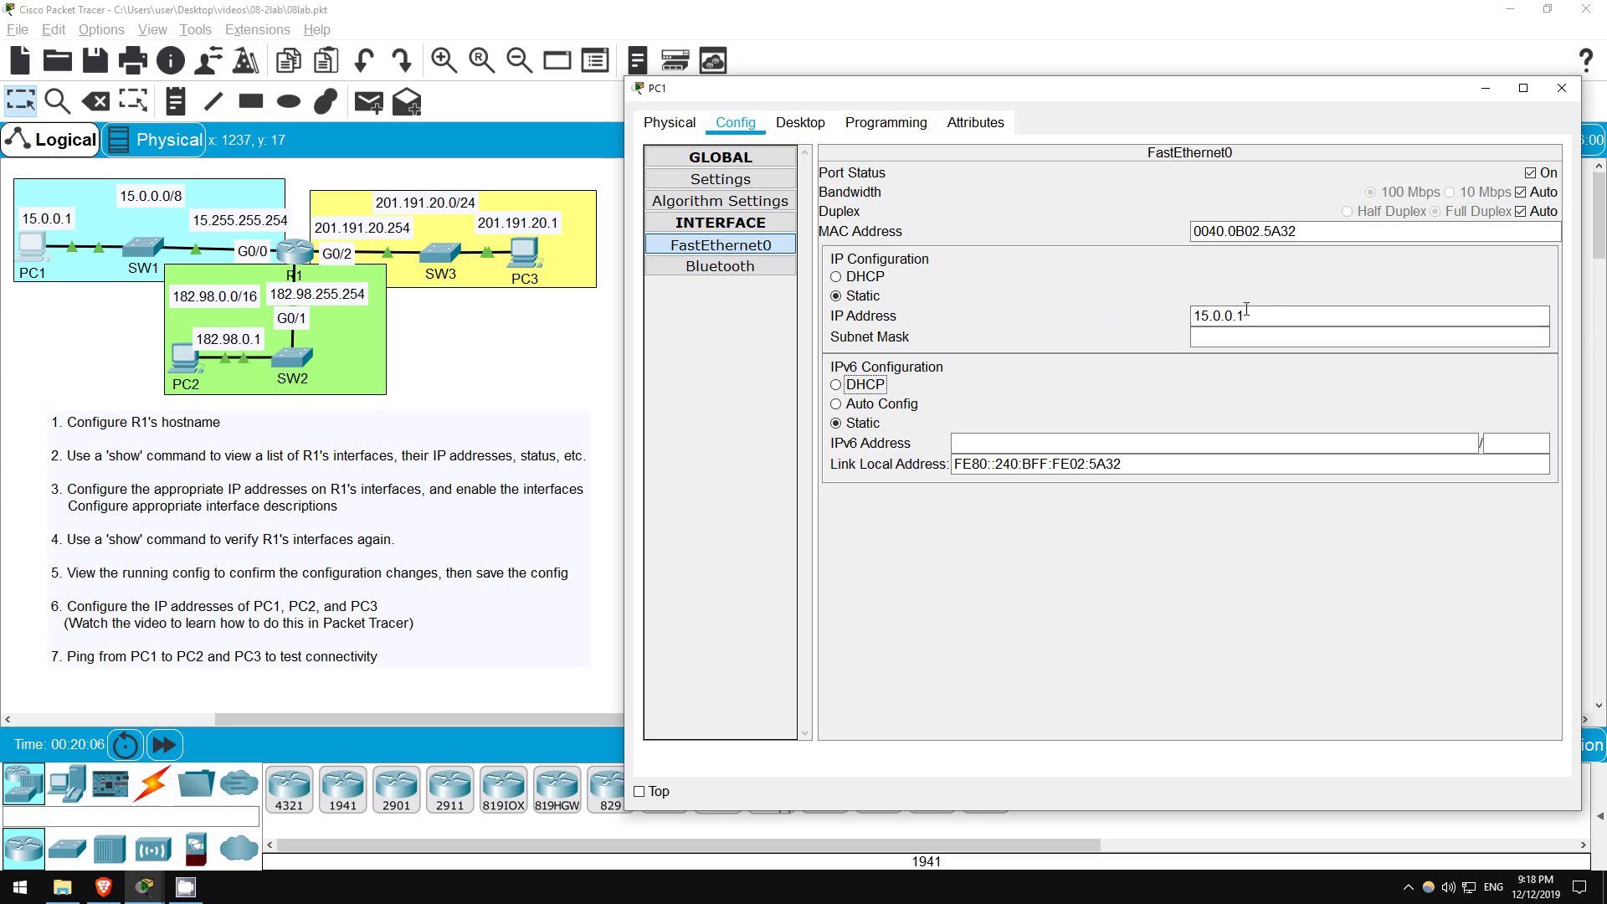
left_click(1264, 338)
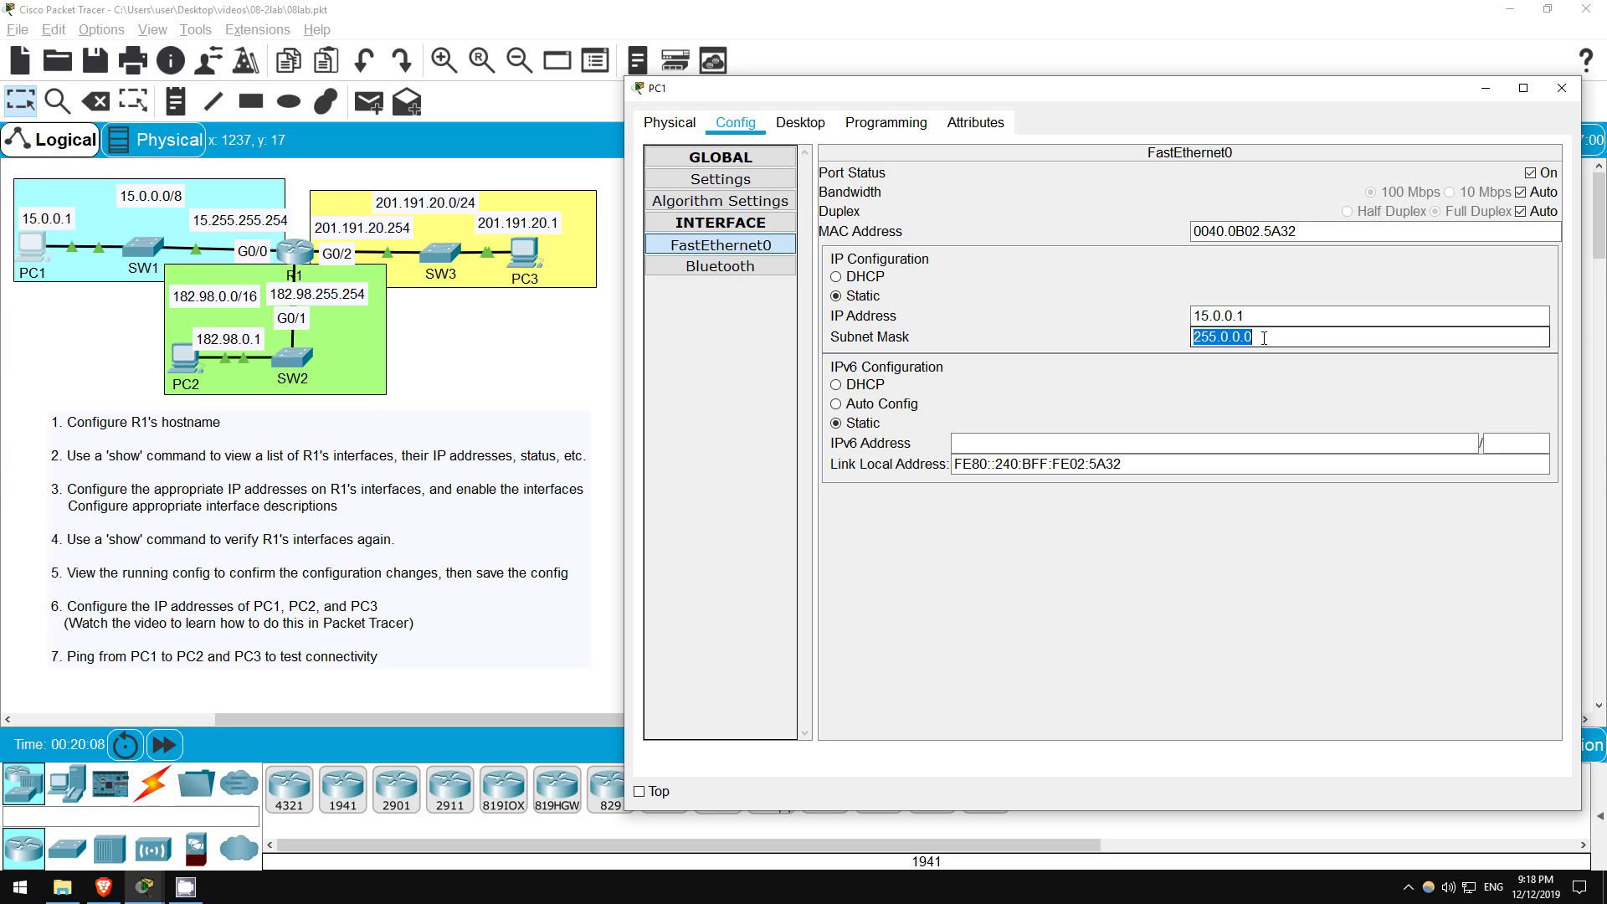
left_click(1264, 337)
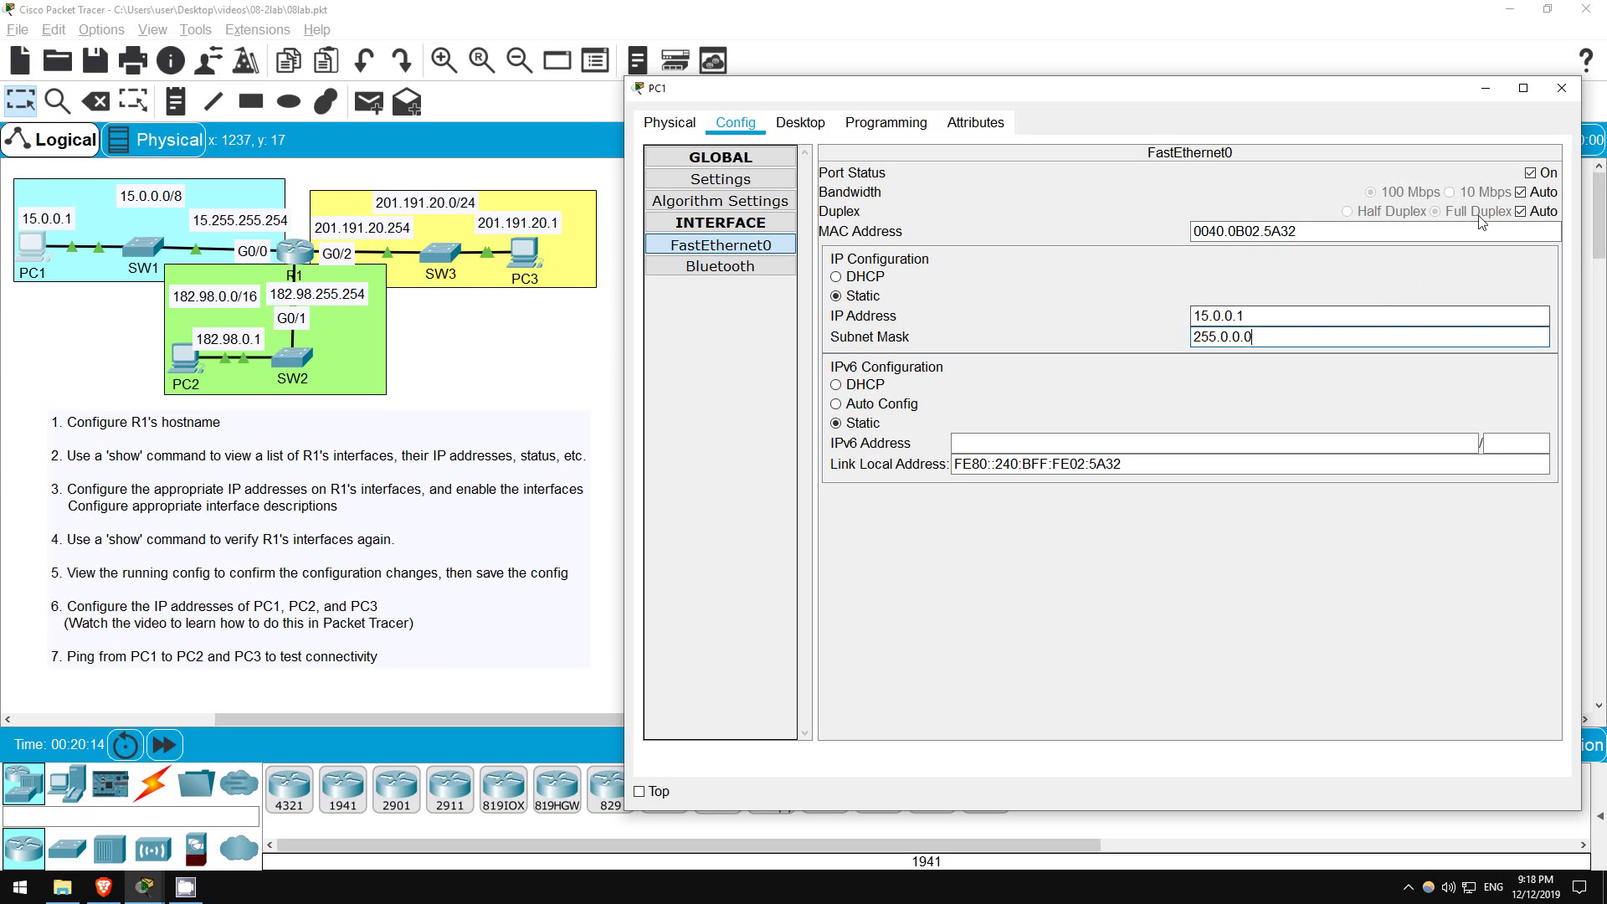
Set PC2's FastEthernet0 to IP 182.98.0.1 with auto-filled mask 255.255.0.0, then close its window
left_click(1558, 94)
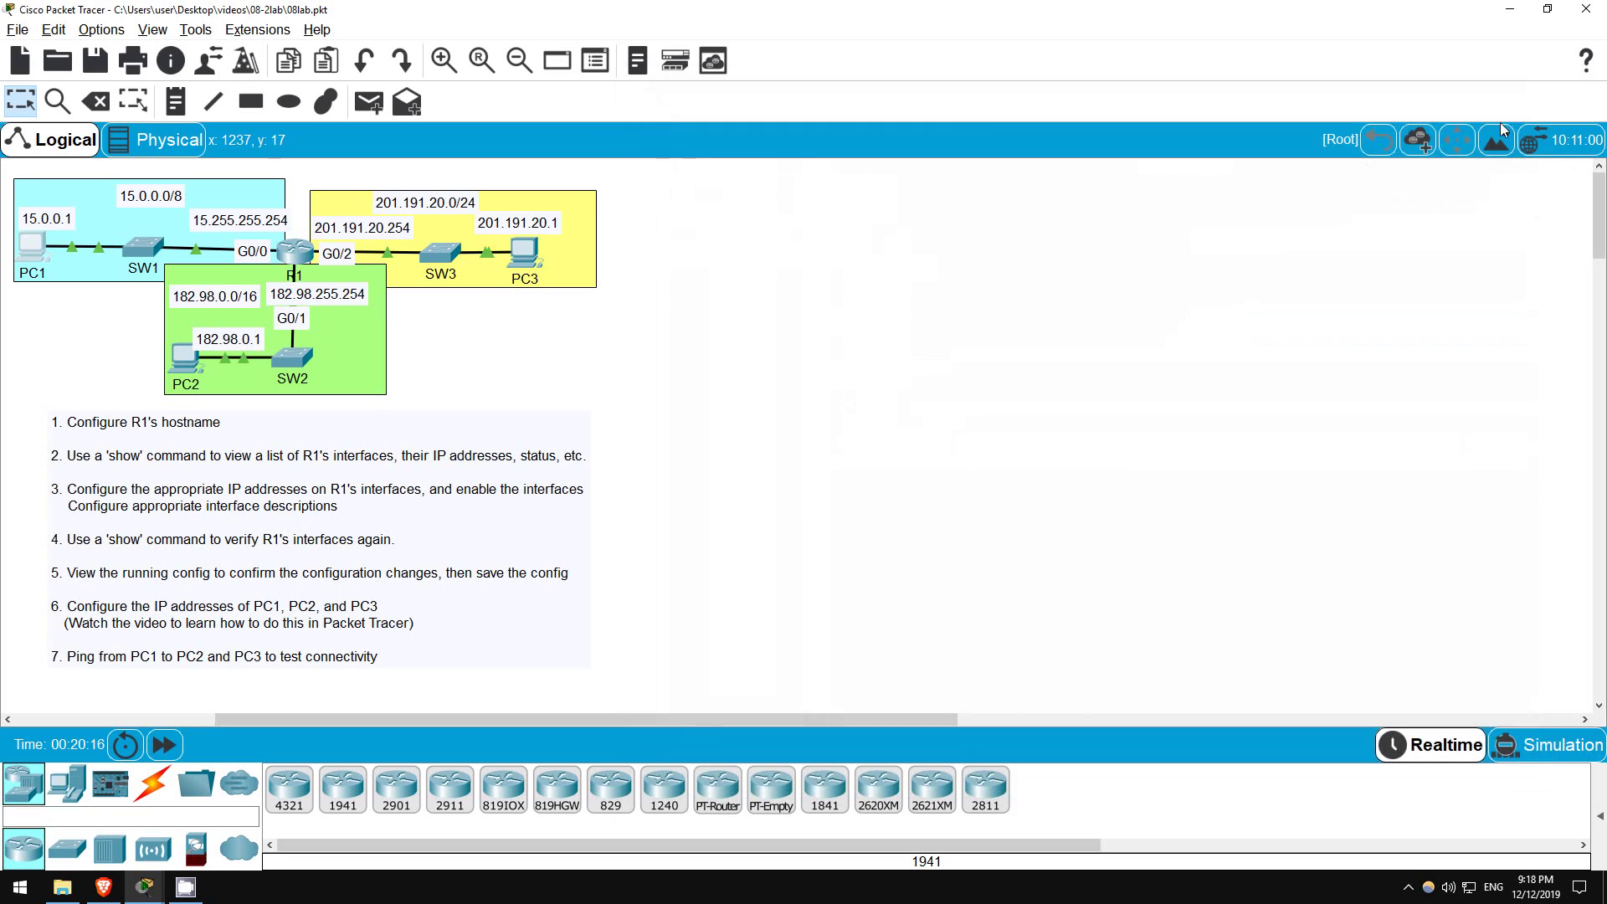
left_click(176, 360)
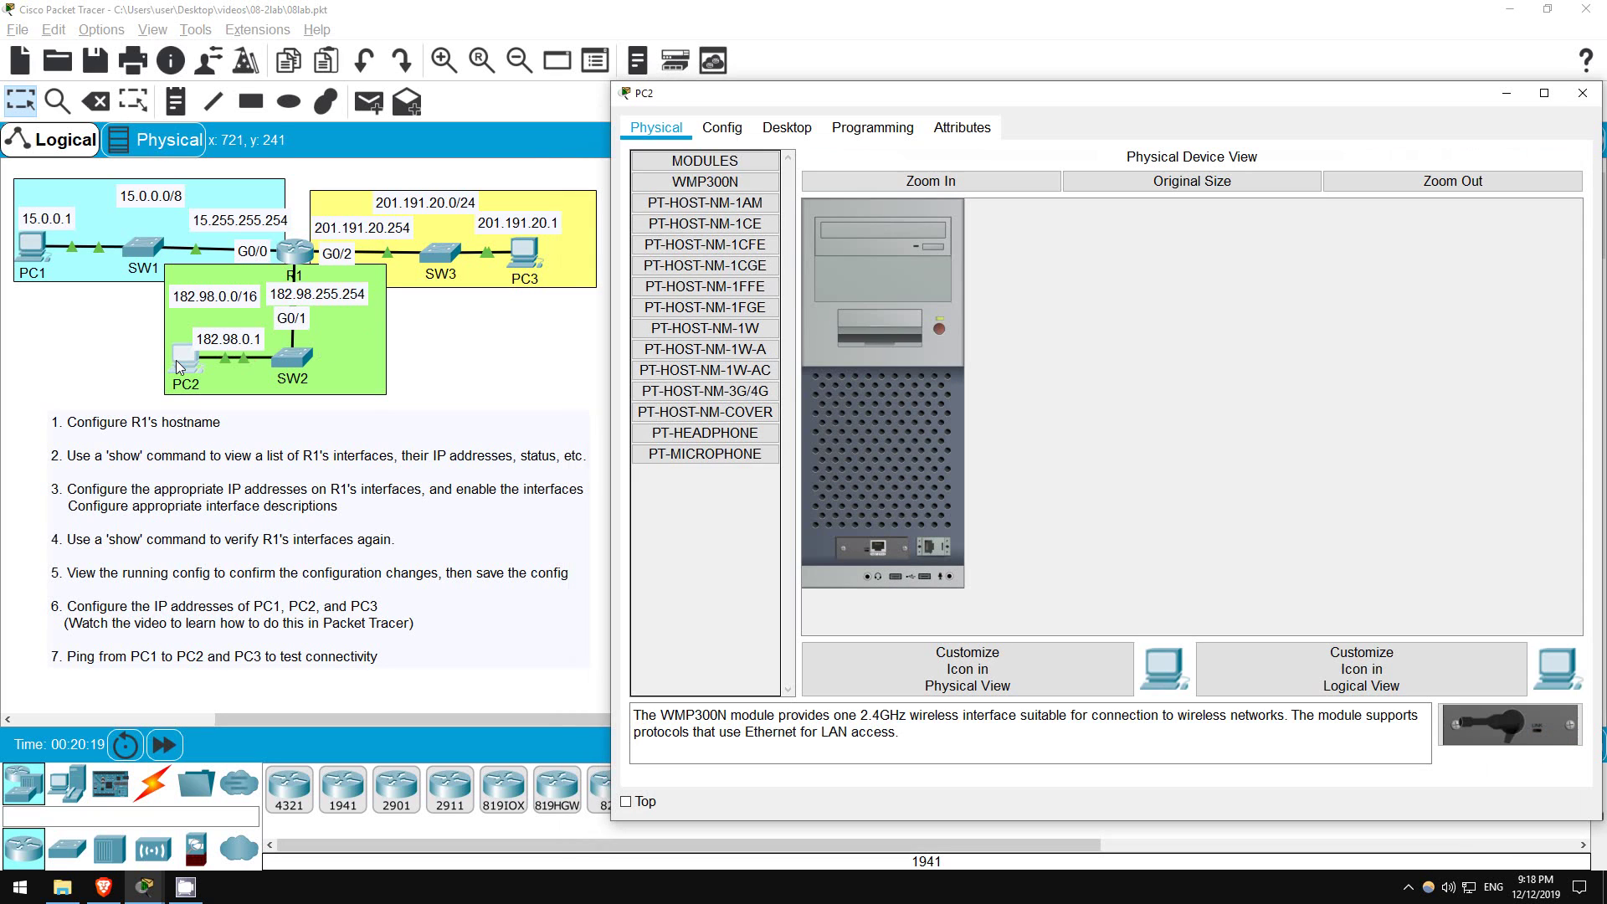
left_click(743, 133)
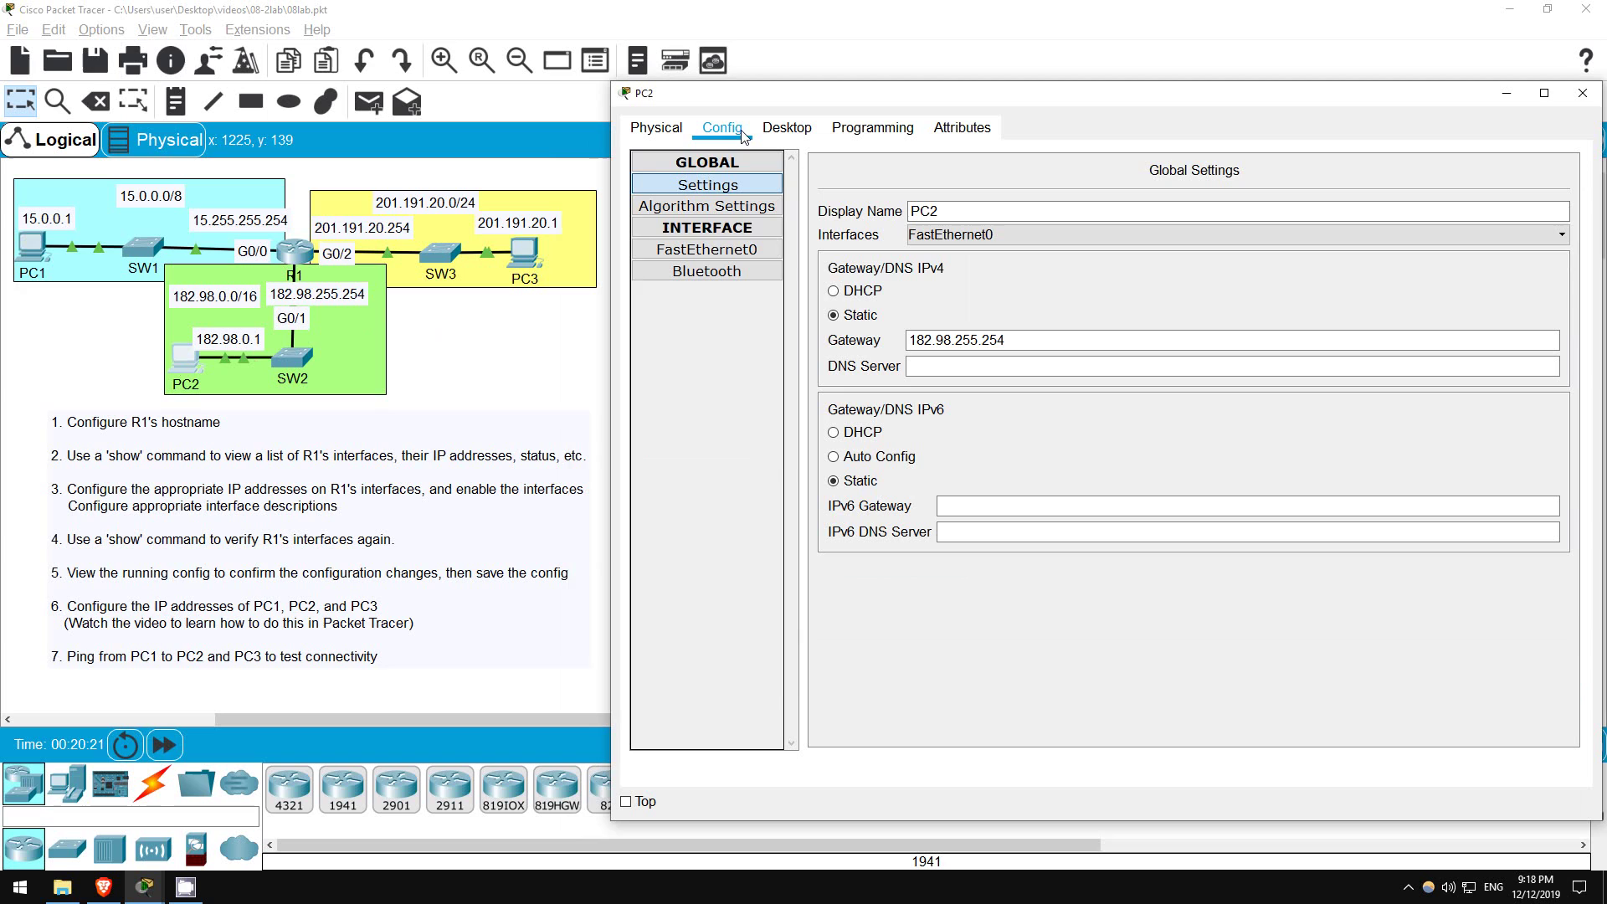
left_click(727, 255)
left_click(1272, 325)
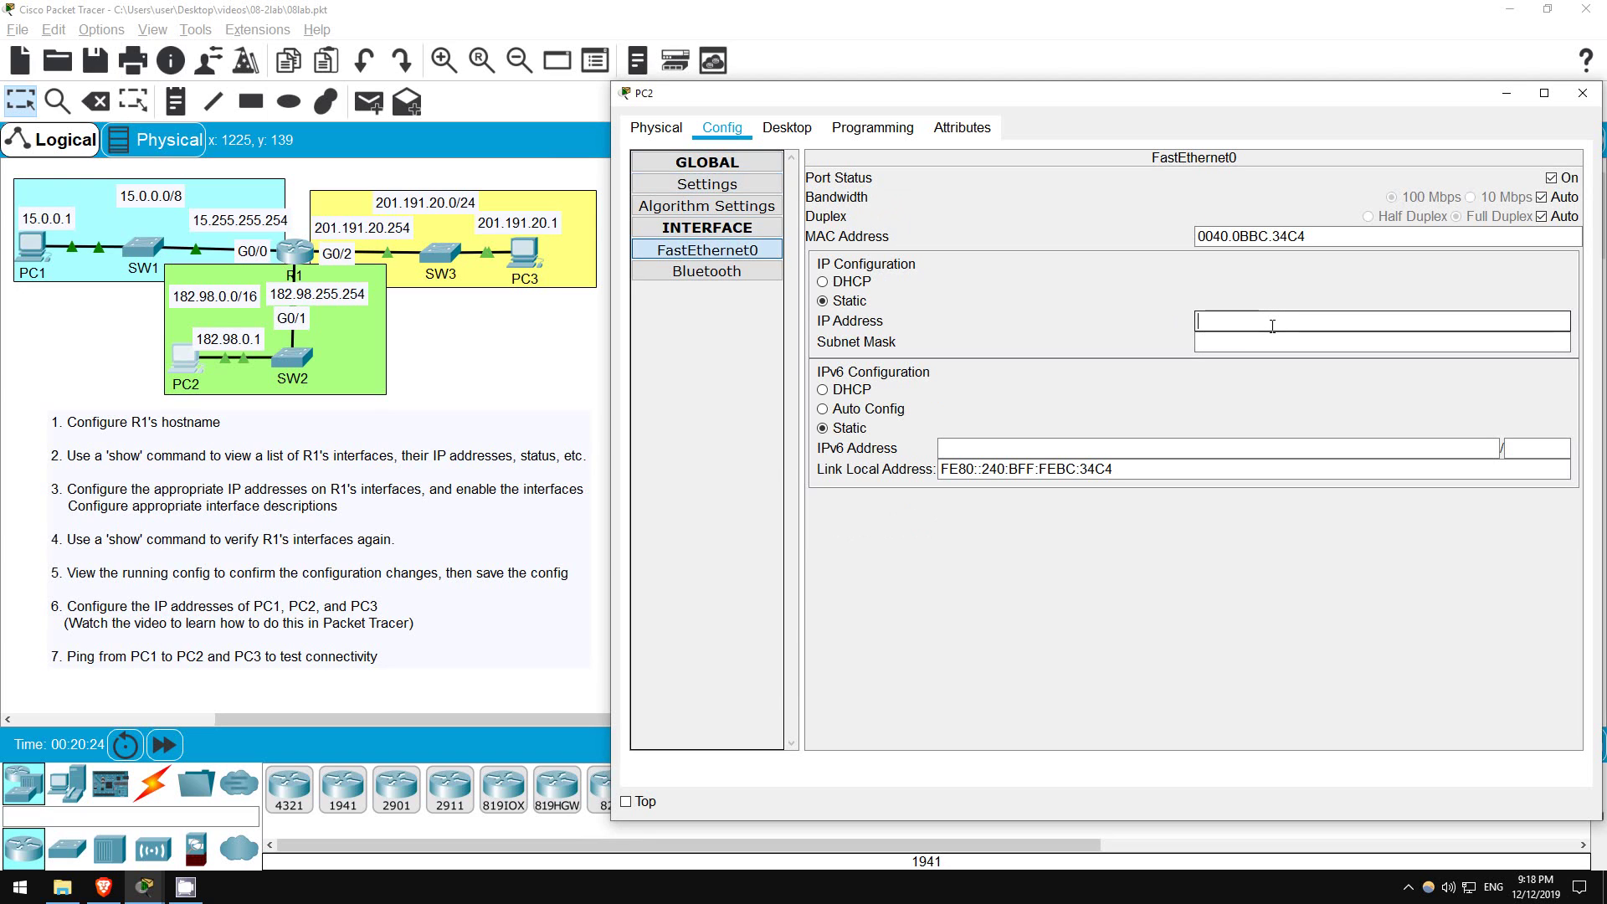
type("182.98.0.1")
key("Tab")
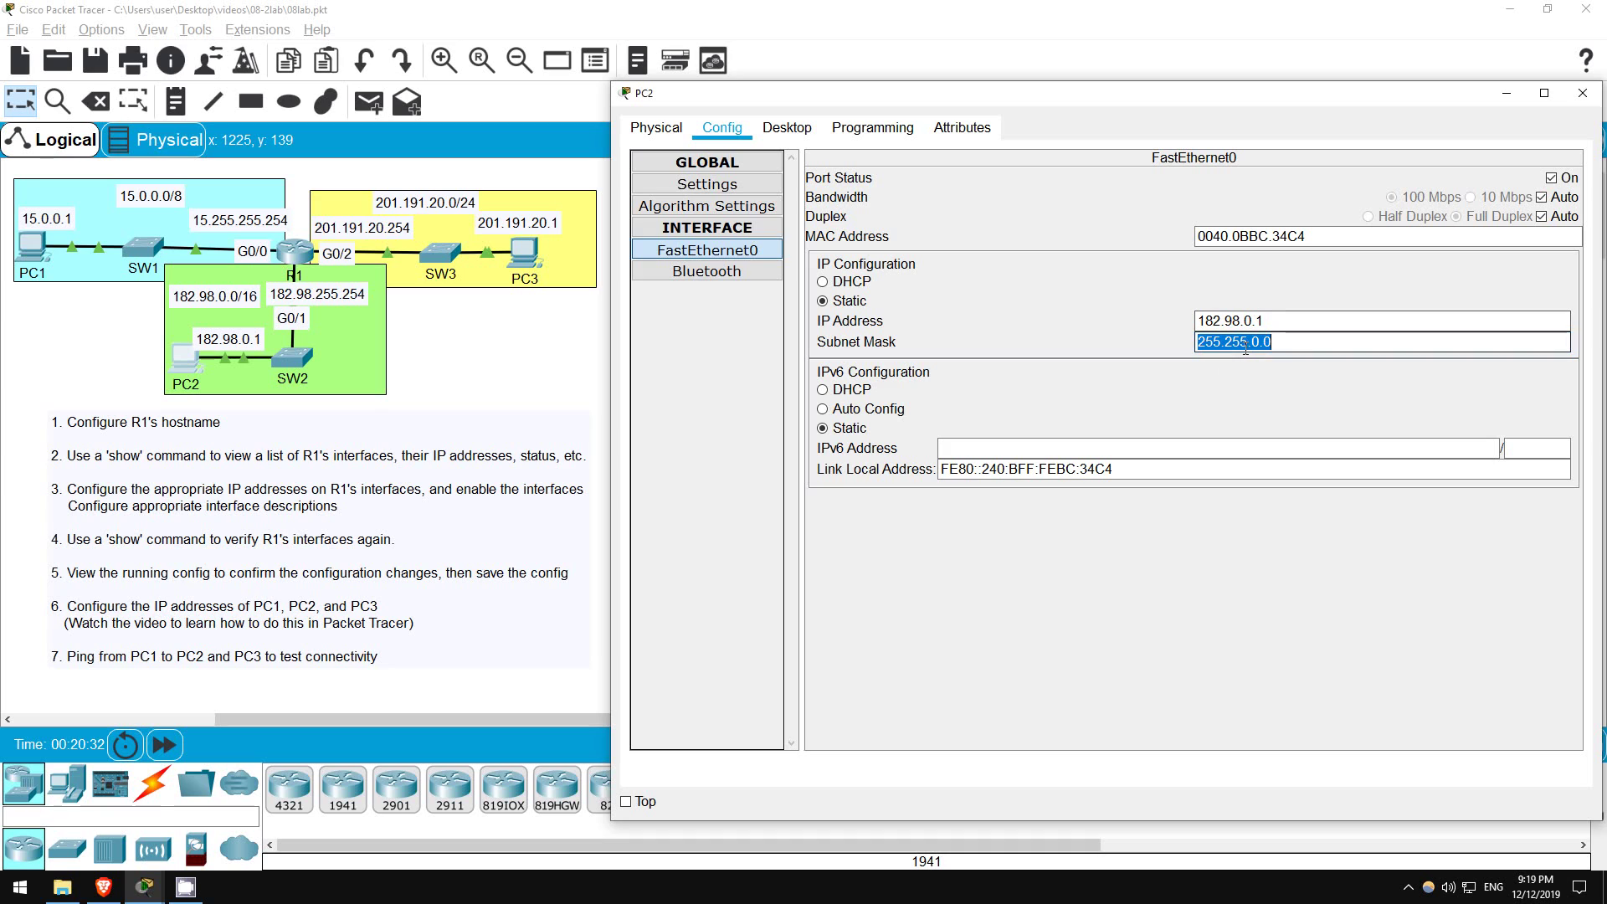
left_click(1248, 343)
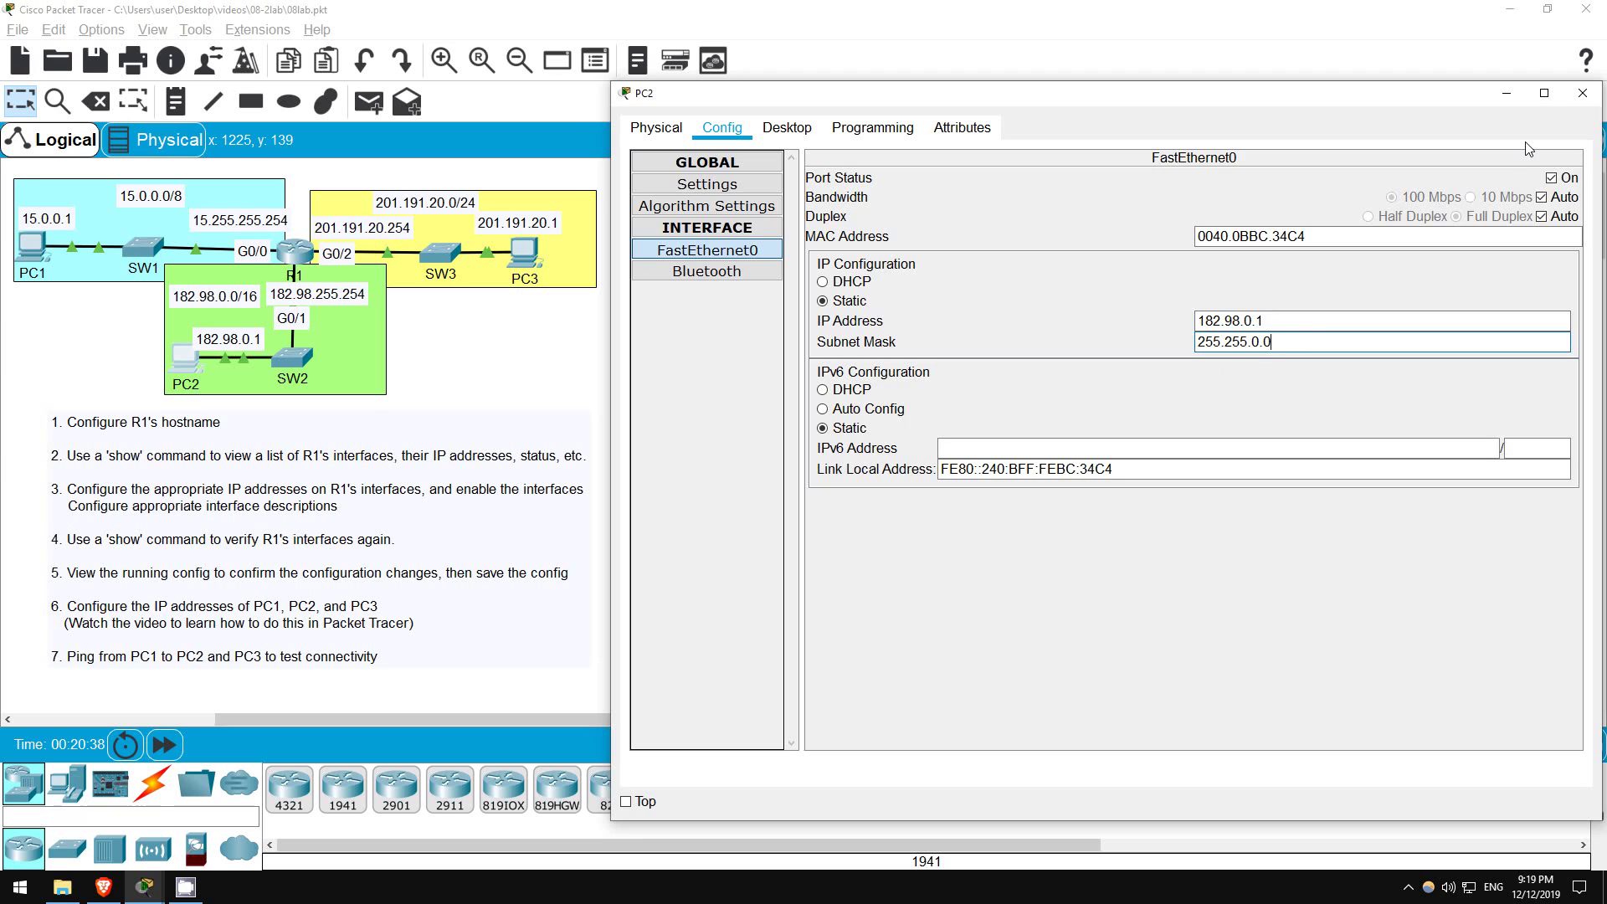
left_click(1593, 103)
Set PC3's FastEthernet0 to IP 201.191.20.1 with auto-filled mask 255.255.255.0
left_click(520, 253)
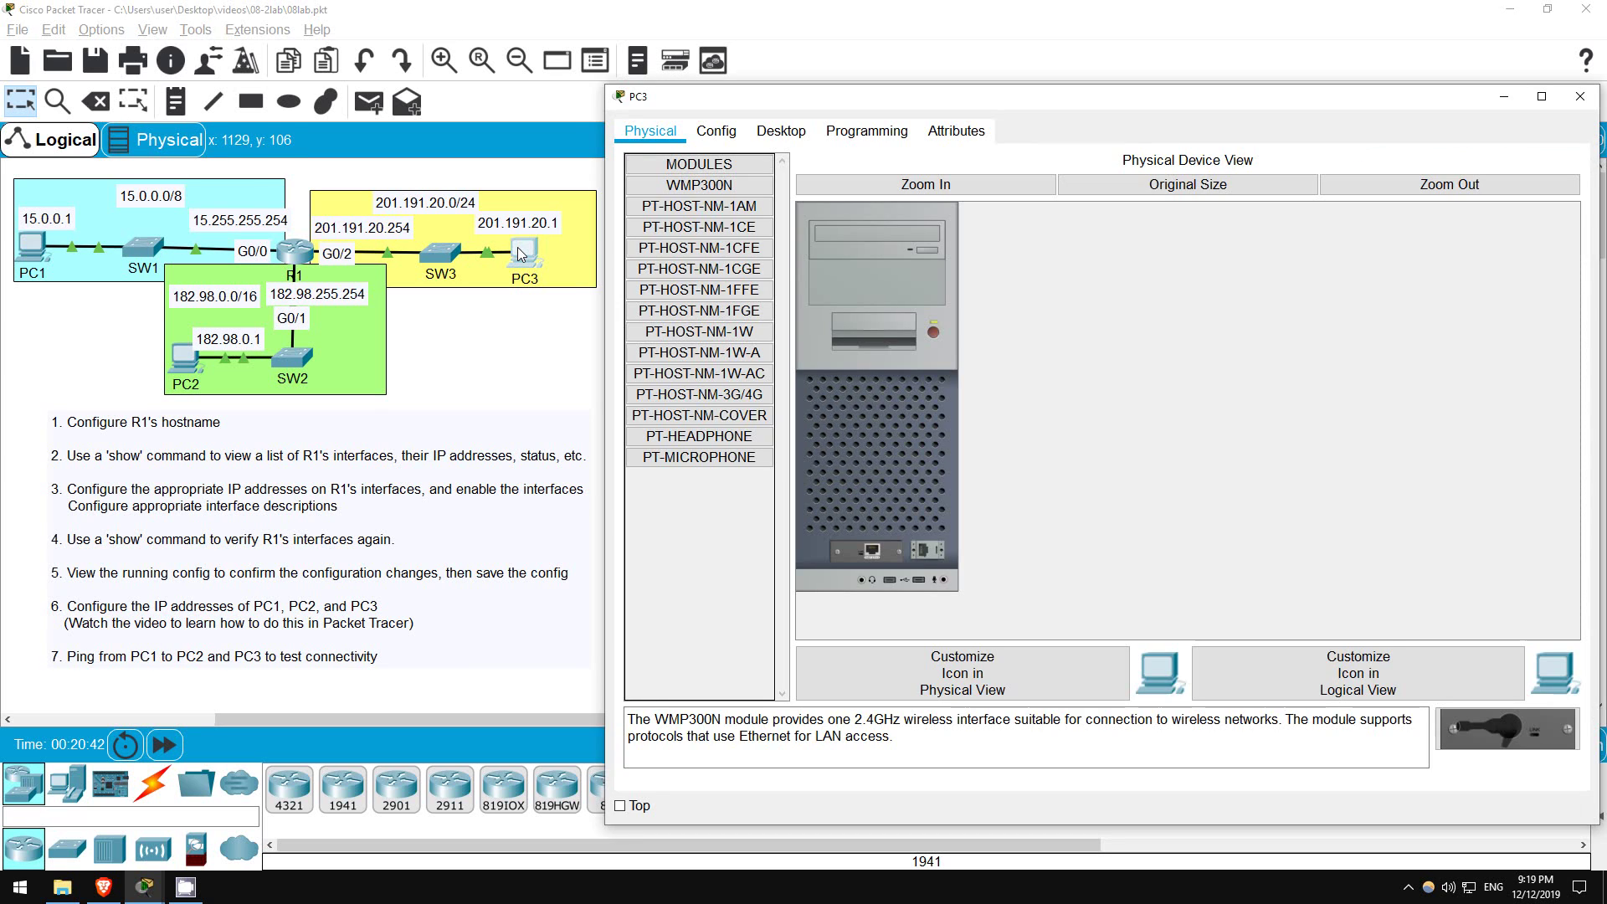
left_click(717, 133)
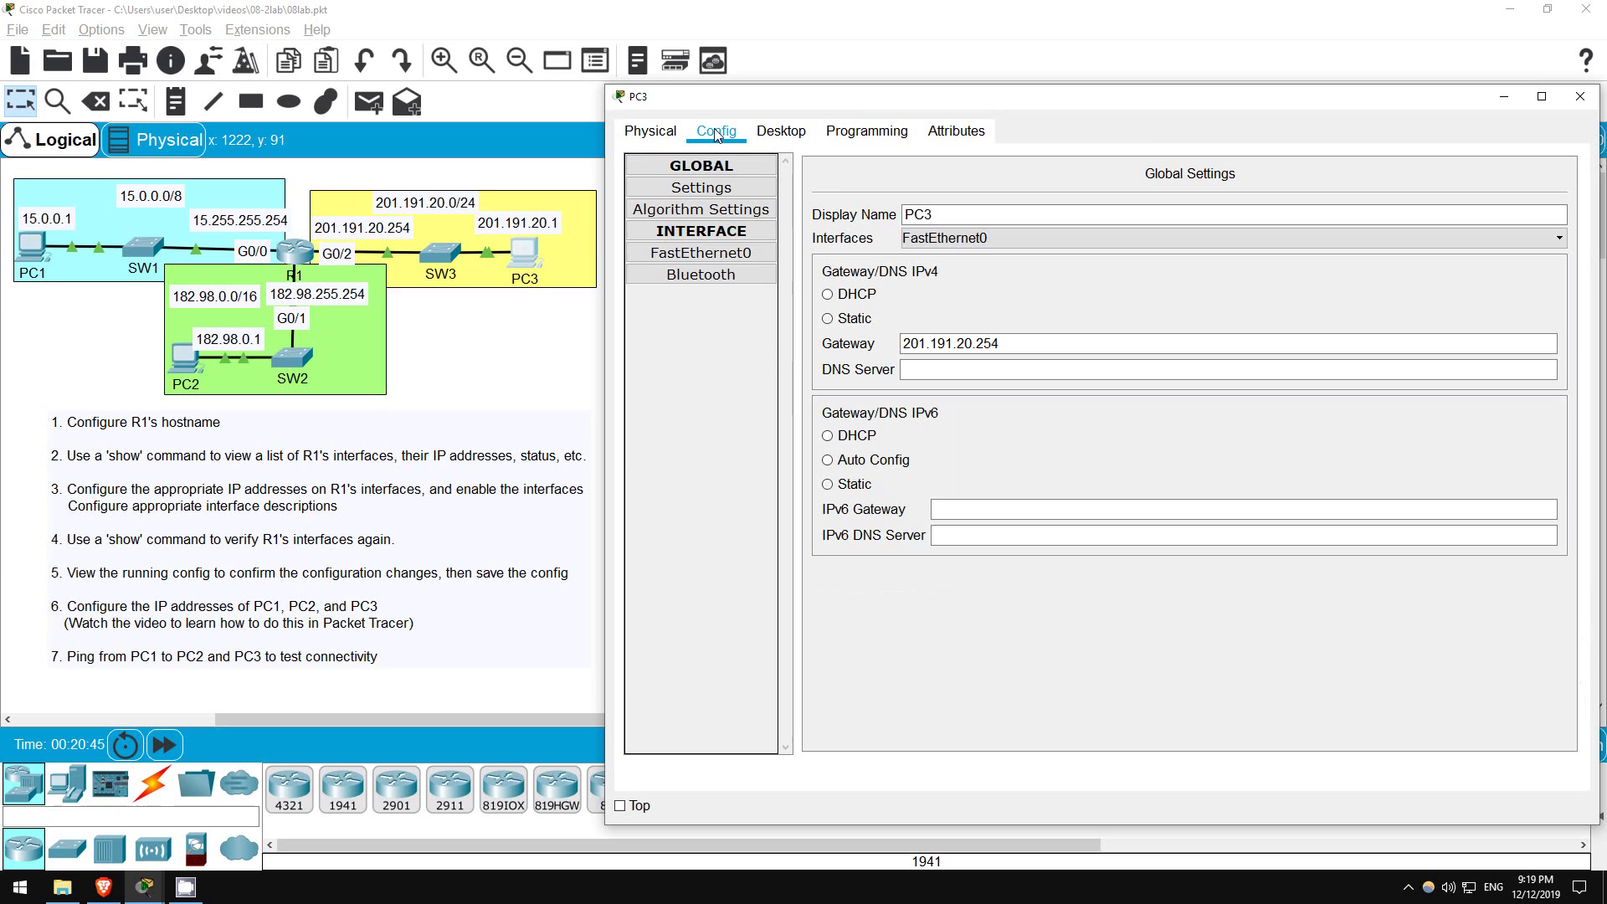
left_click(725, 262)
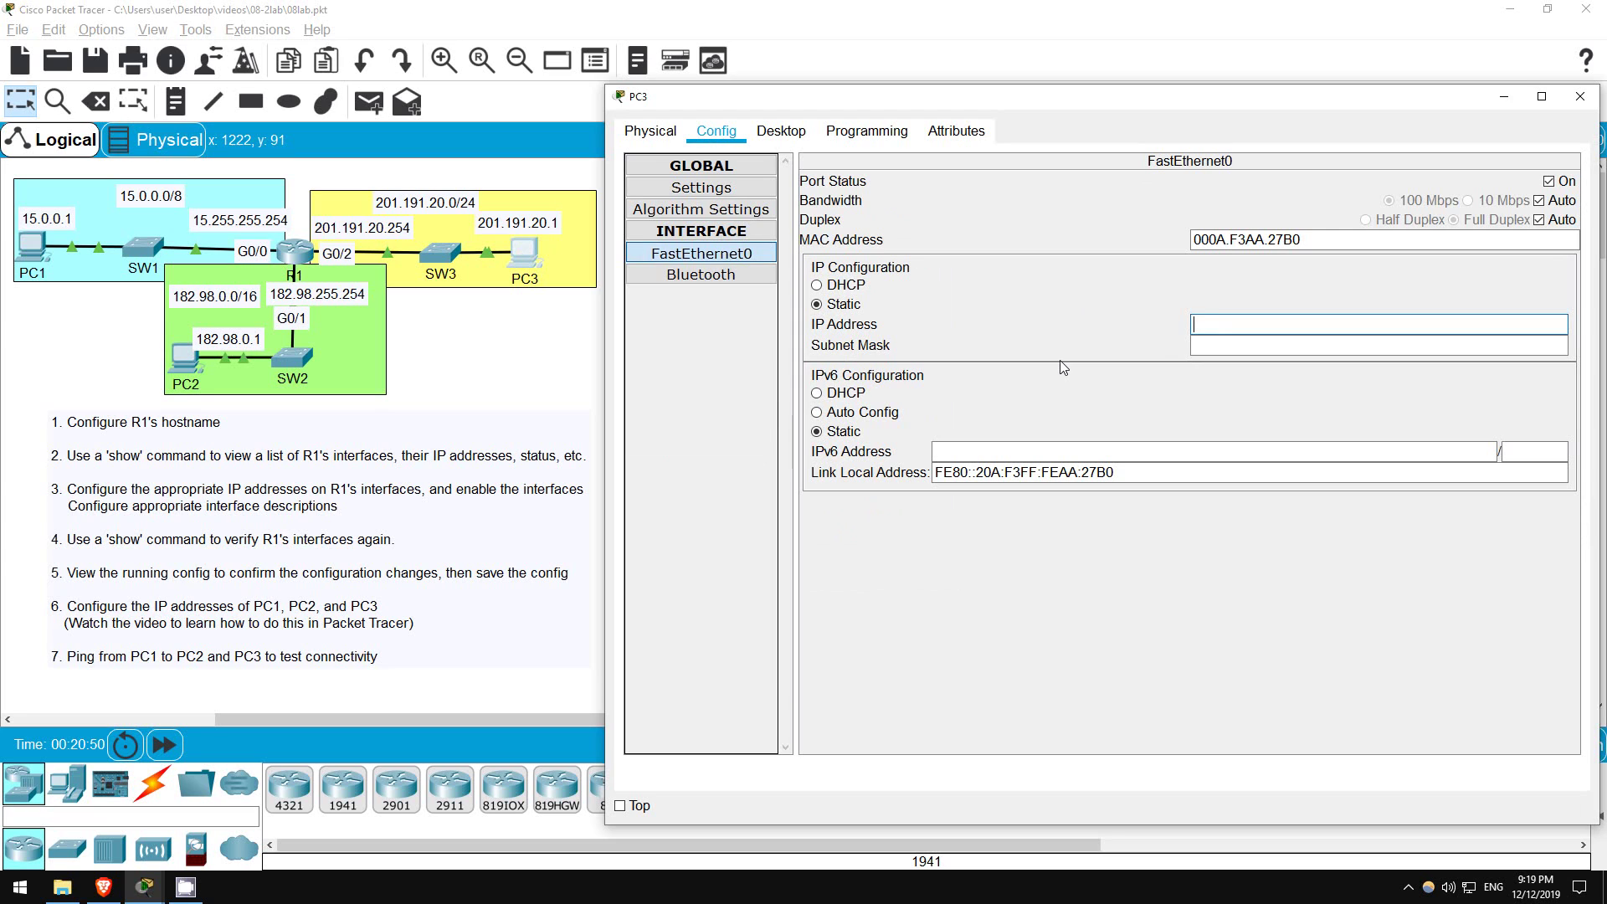
type("201.191.20.1")
key("Tab")
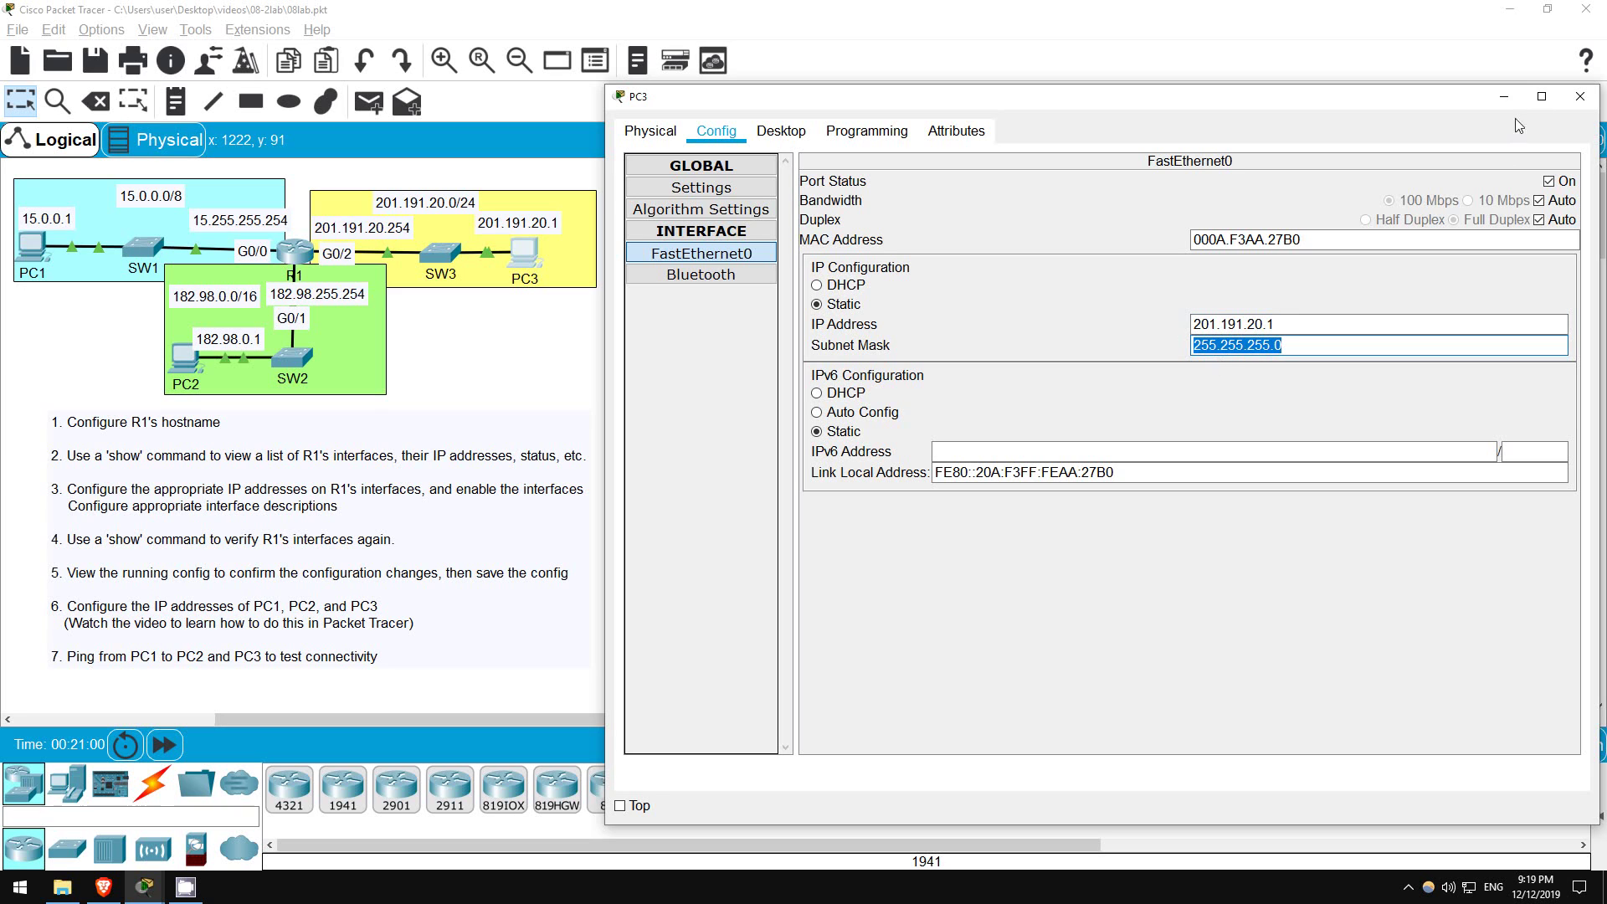
Close PC3's window and open PC1's Command Prompt, resizing and repositioning its window
left_click(1572, 102)
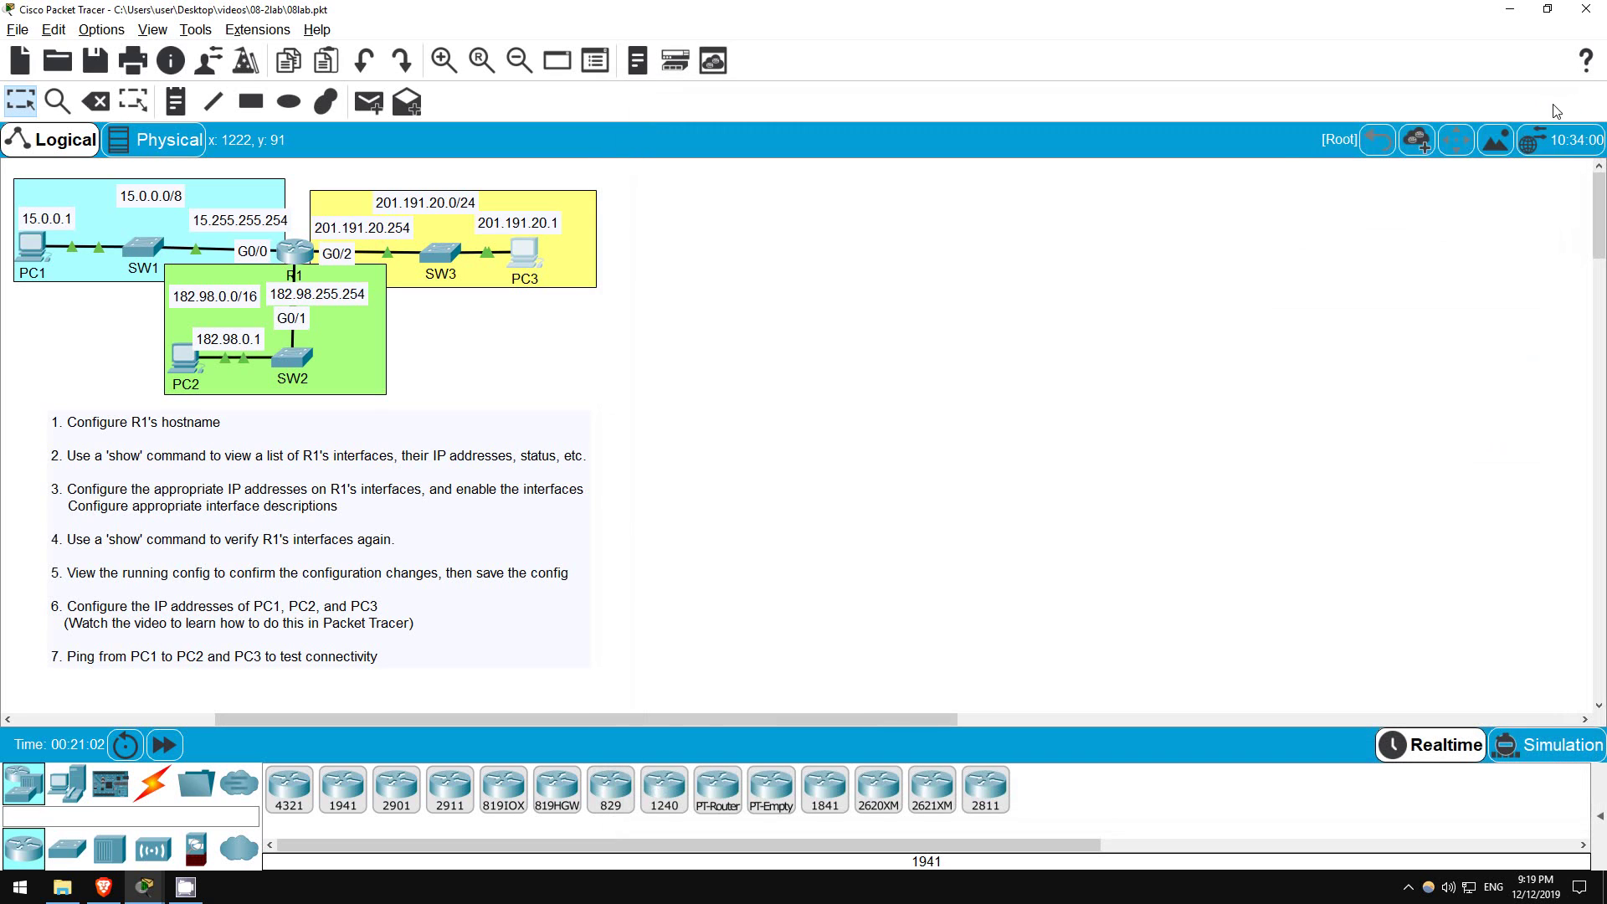
left_click(33, 247)
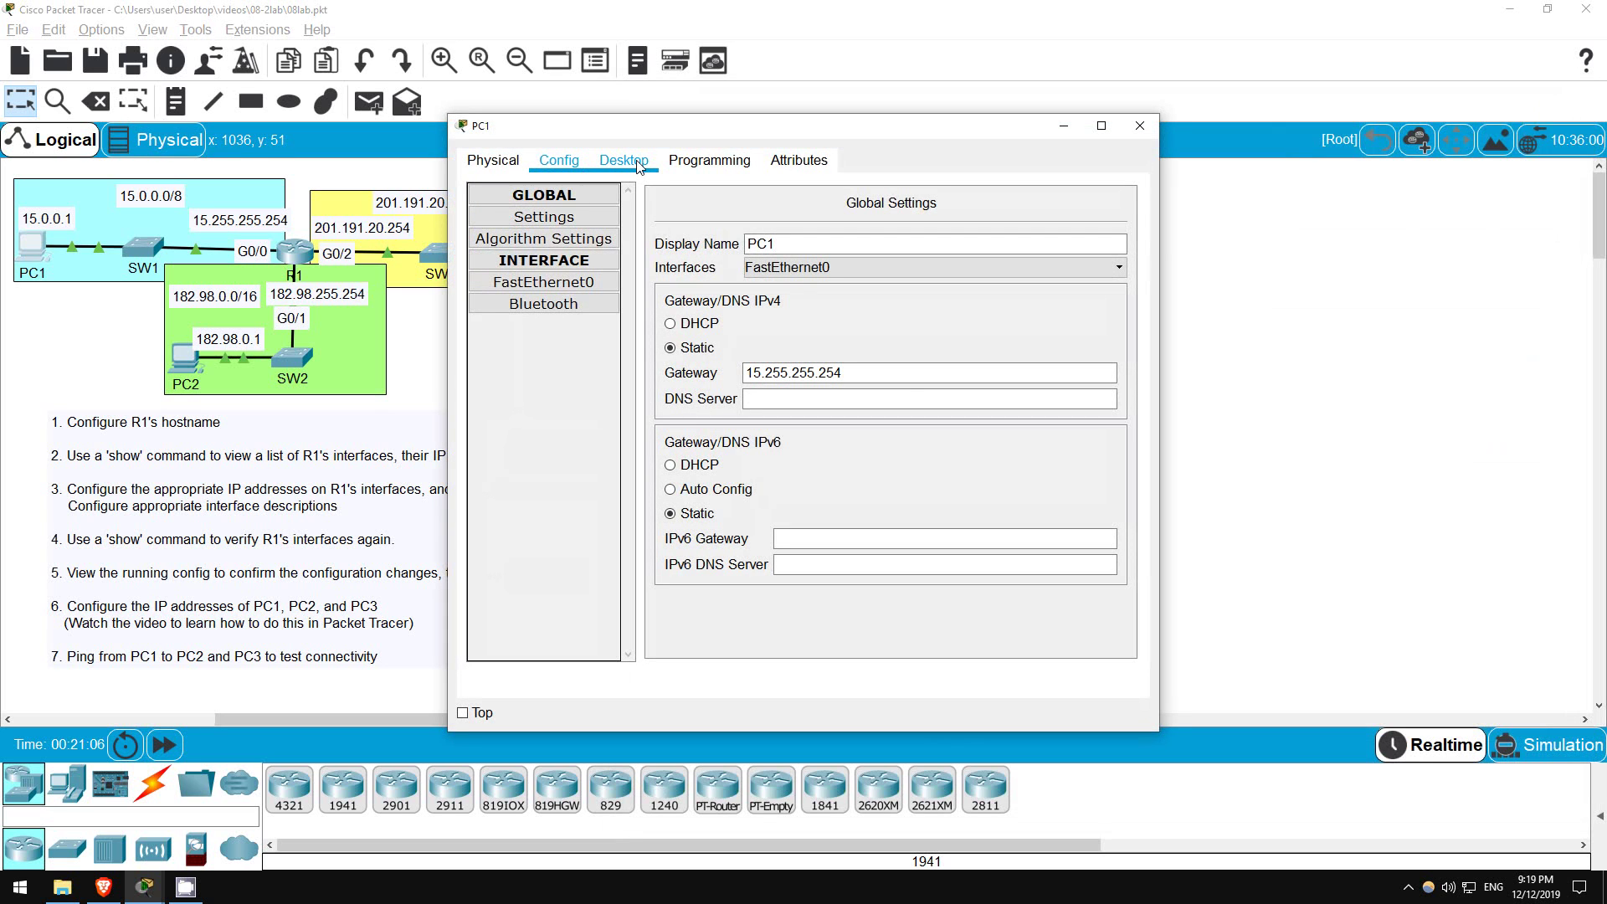
left_click(637, 161)
left_click_drag(753, 126, 872, 94)
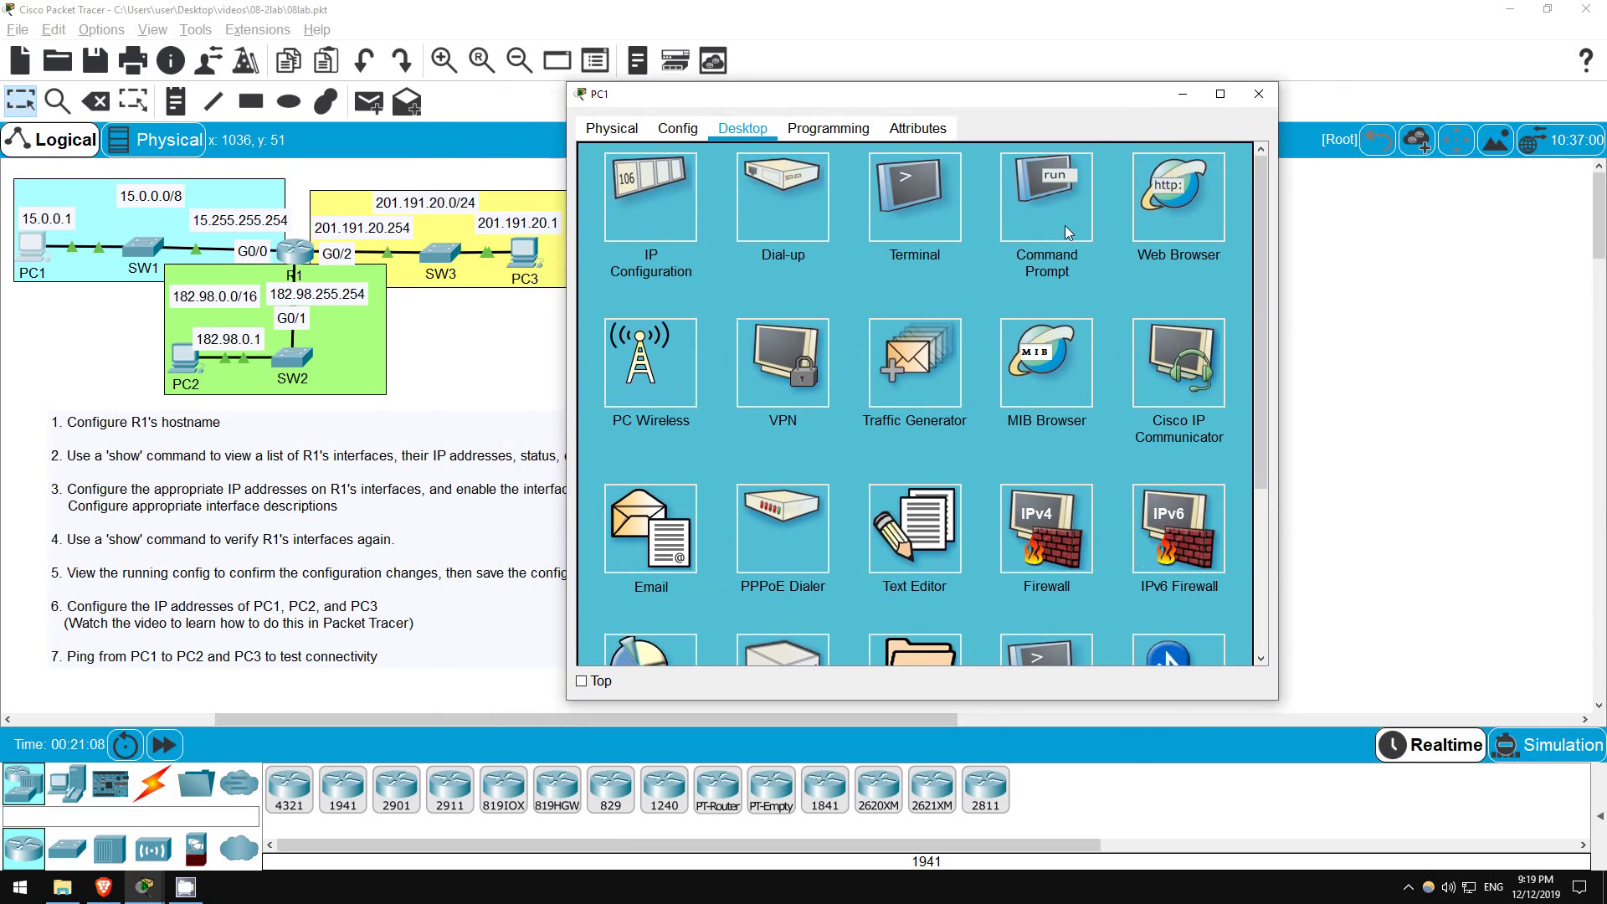
left_click(1064, 225)
left_click_drag(1277, 328, 1333, 328)
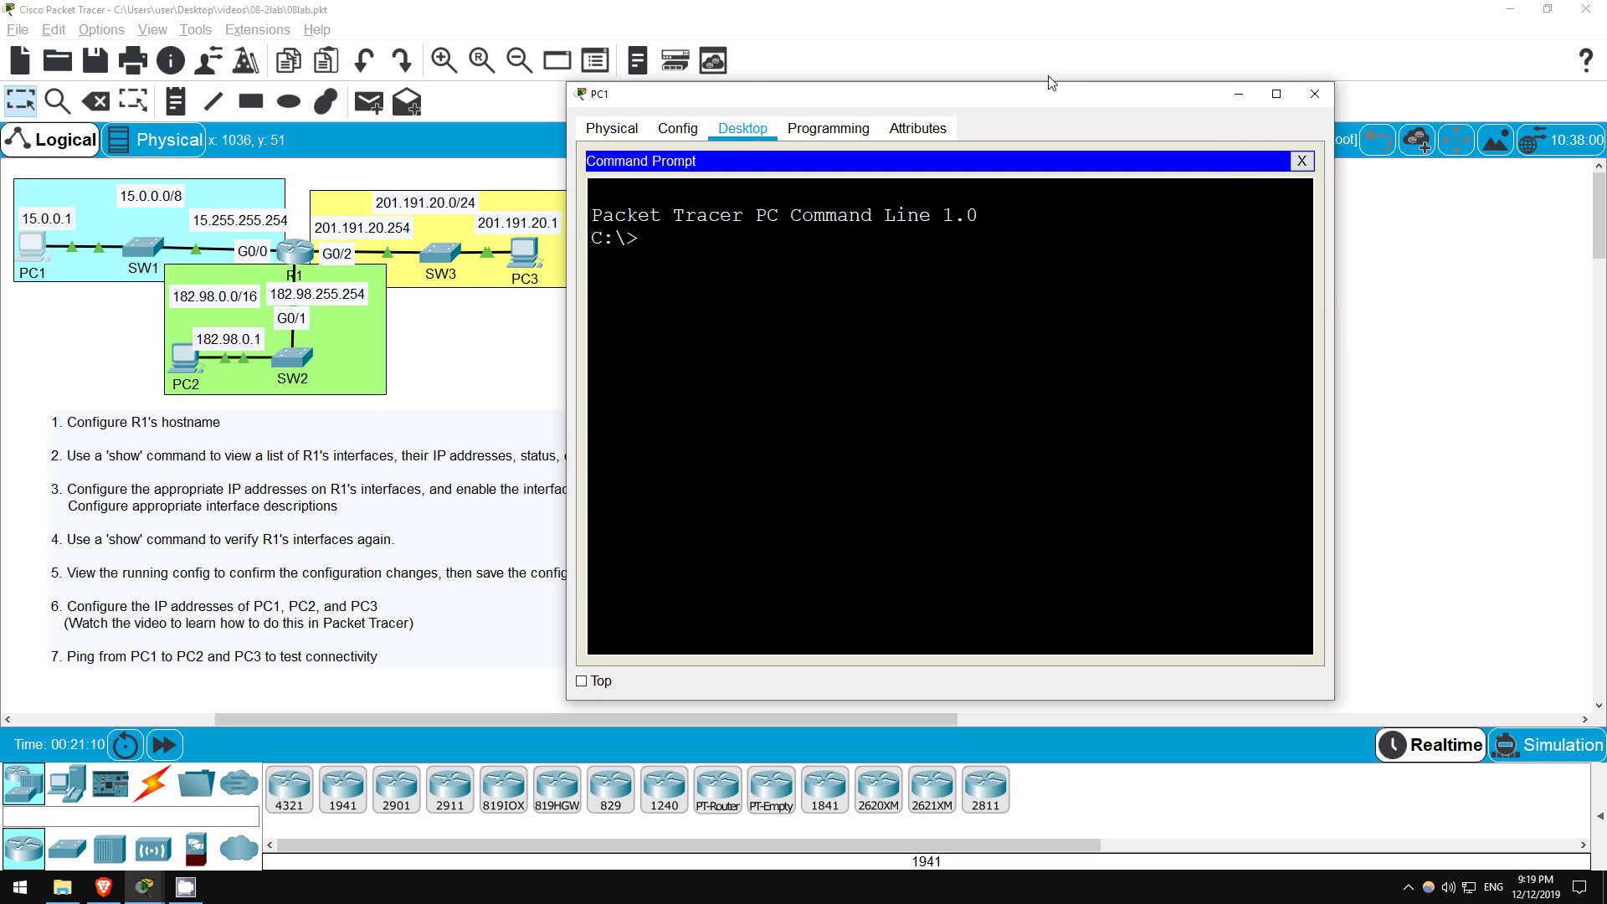
left_click_drag(1074, 95, 1179, 99)
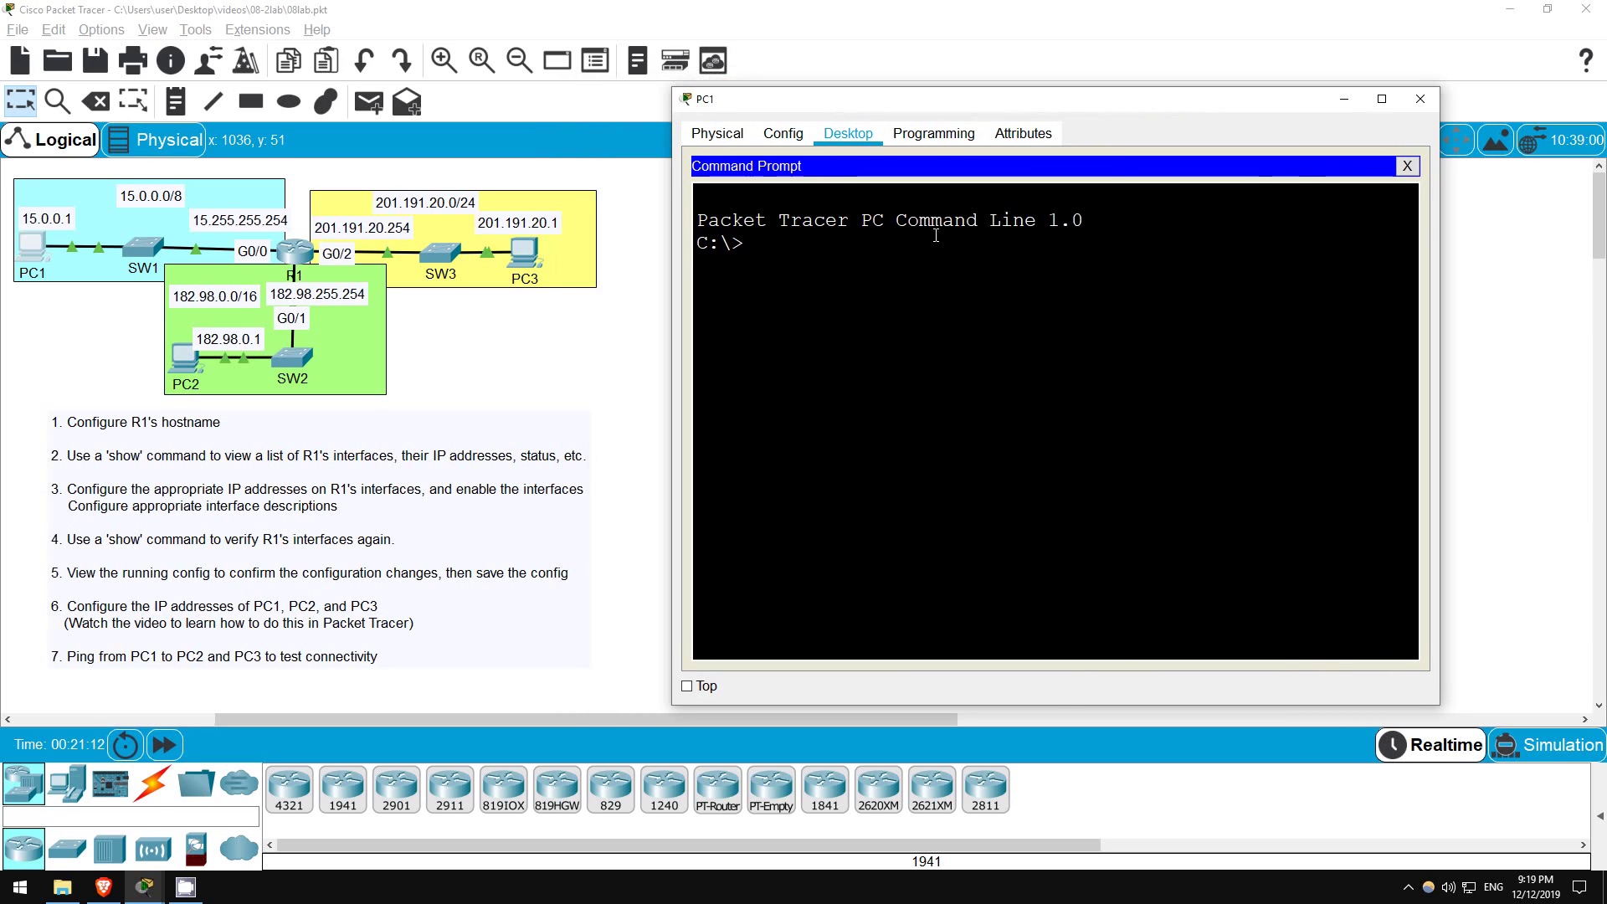
Ping PC2 at 182.98.0.1 from PC1 and highlight the successful replies
type("ping 18")
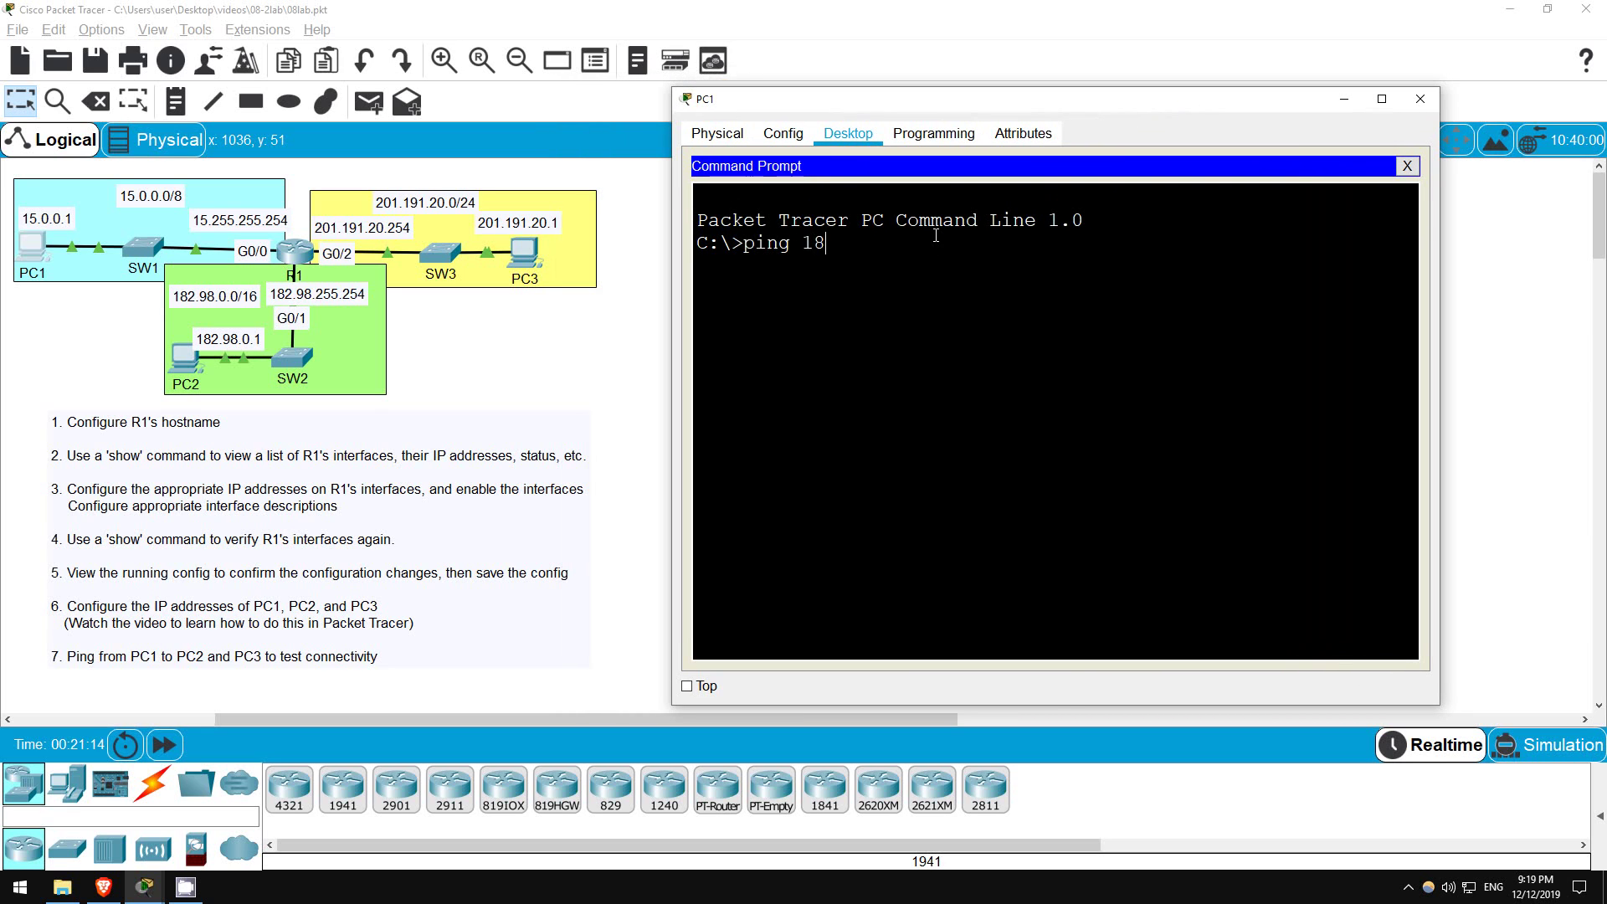
type("2.98.0.1")
key("Return")
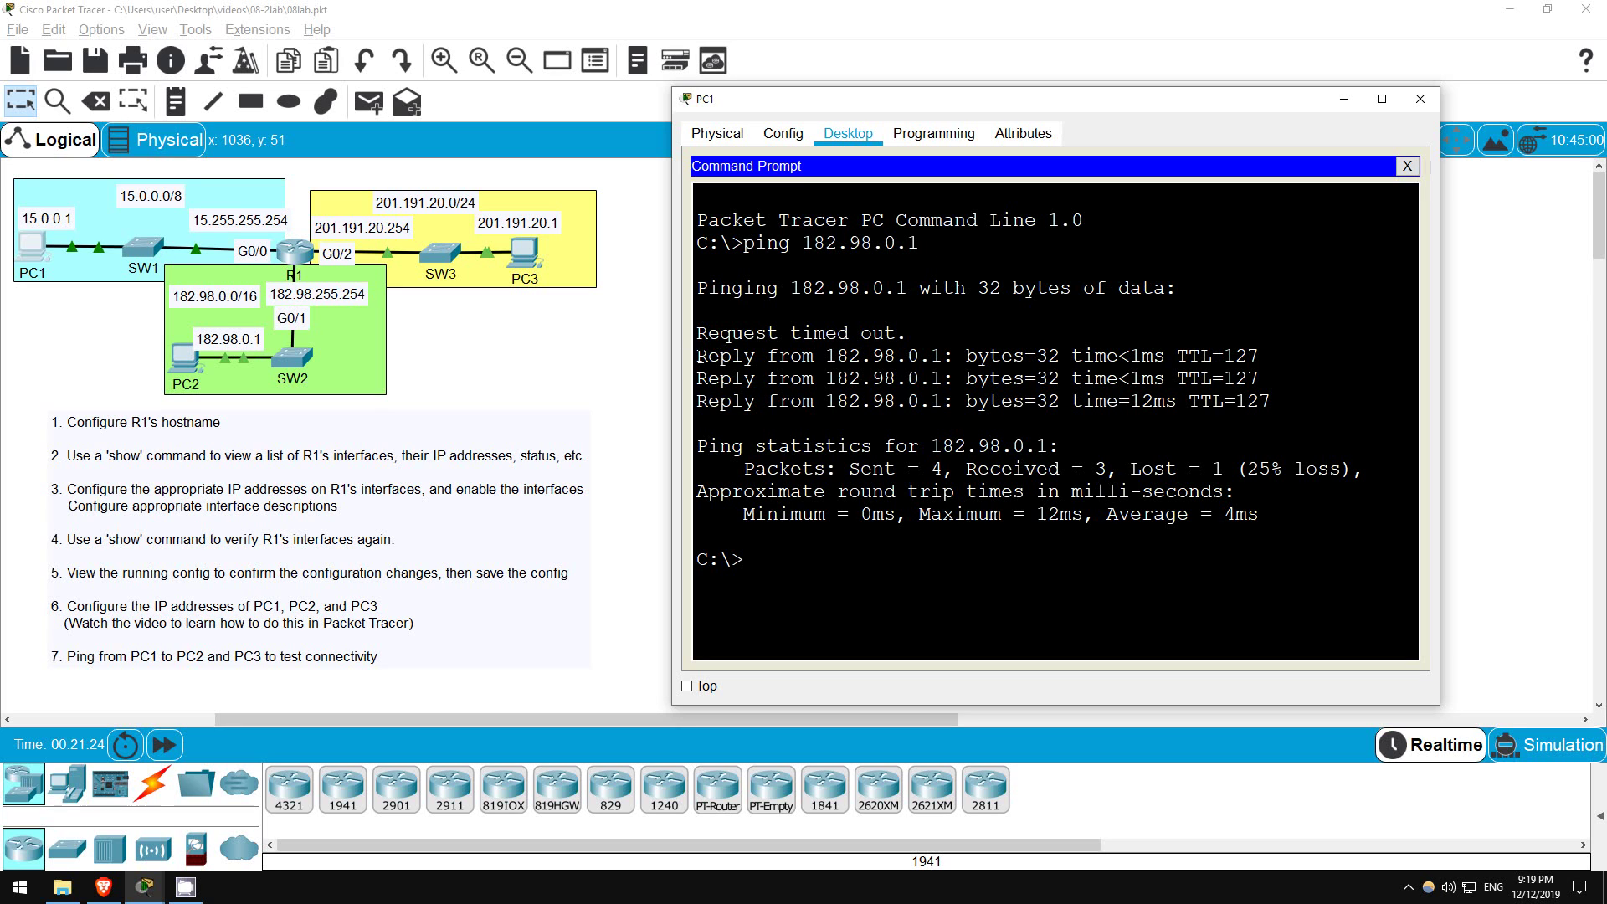
left_click_drag(696, 355, 1274, 408)
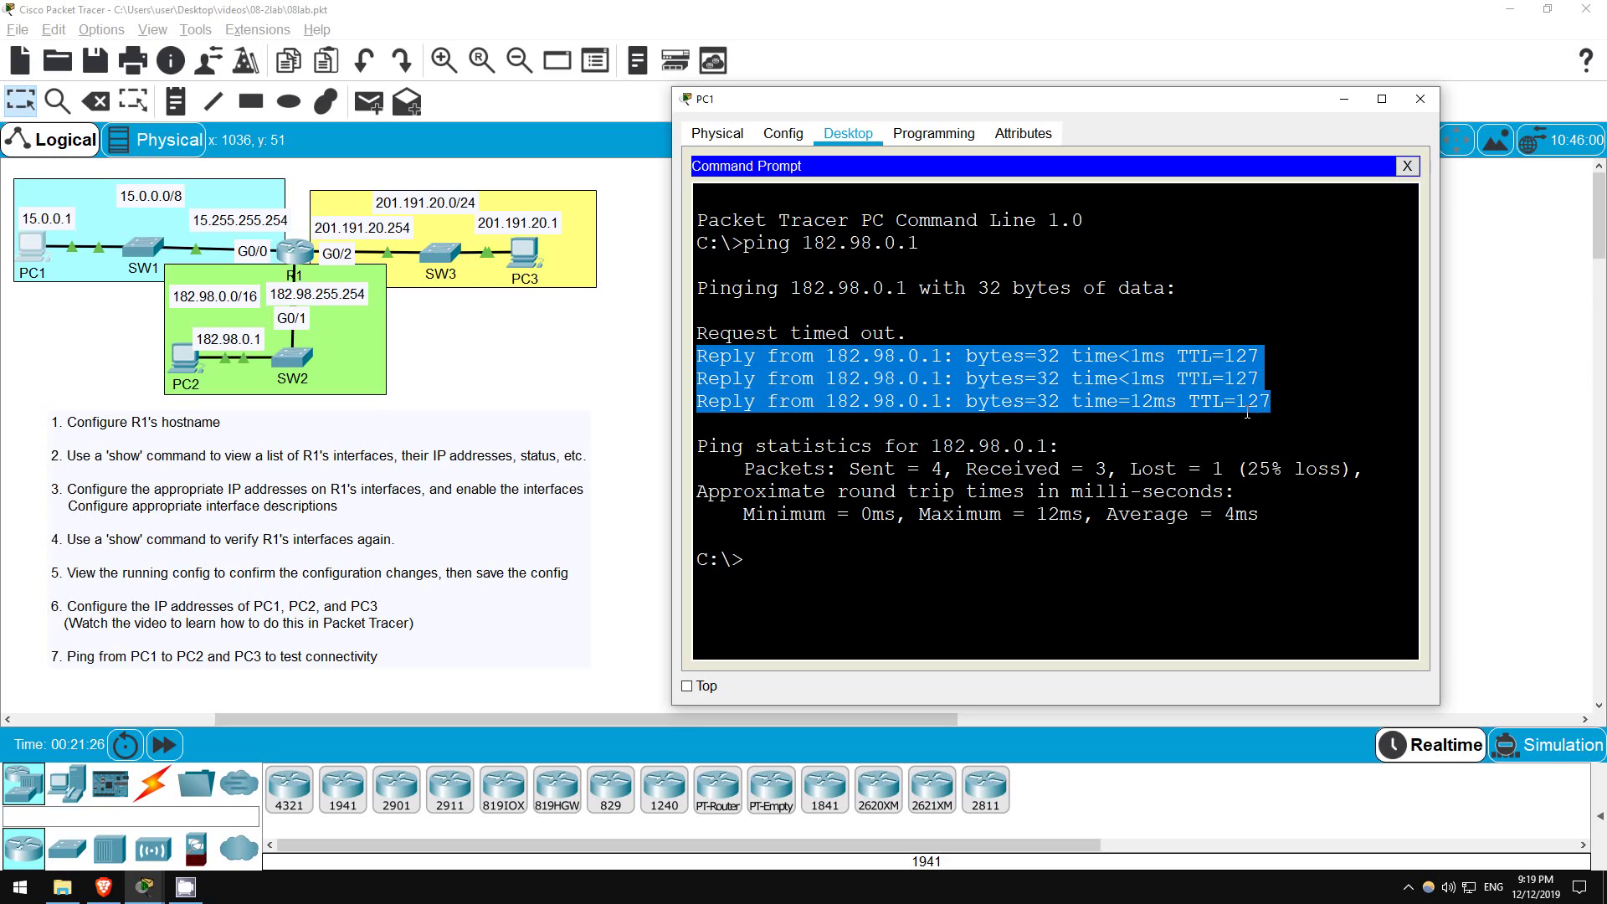
left_click(796, 566)
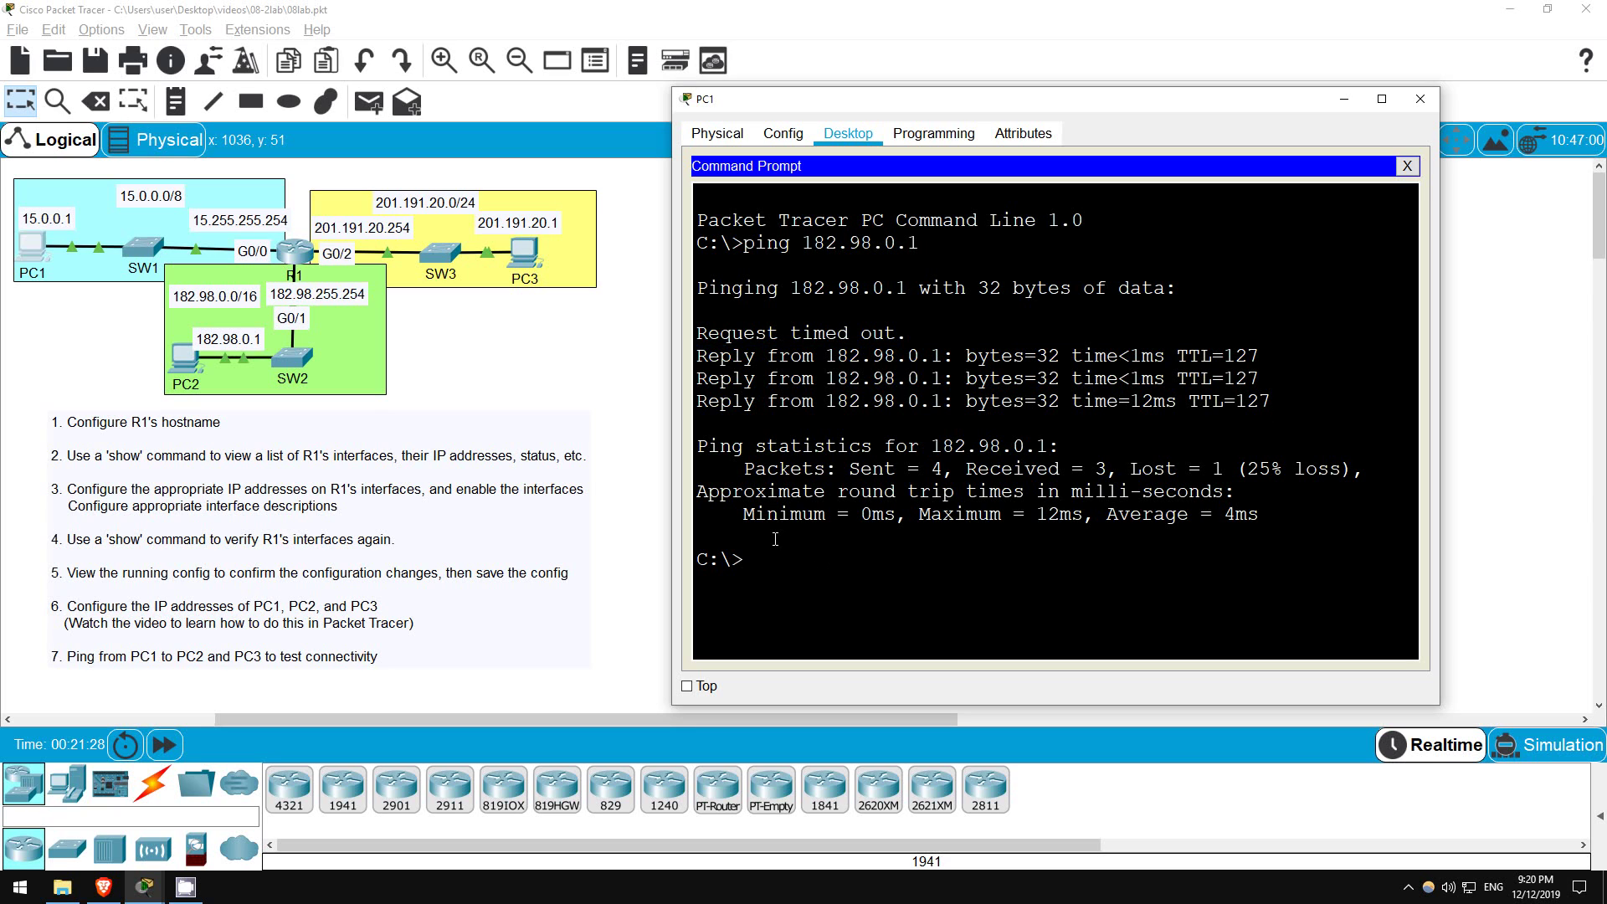
Ping PC3 at 201.191.20.1 from PC1 and highlight the successful replies
type("ping 201.191.20.1")
key("Return")
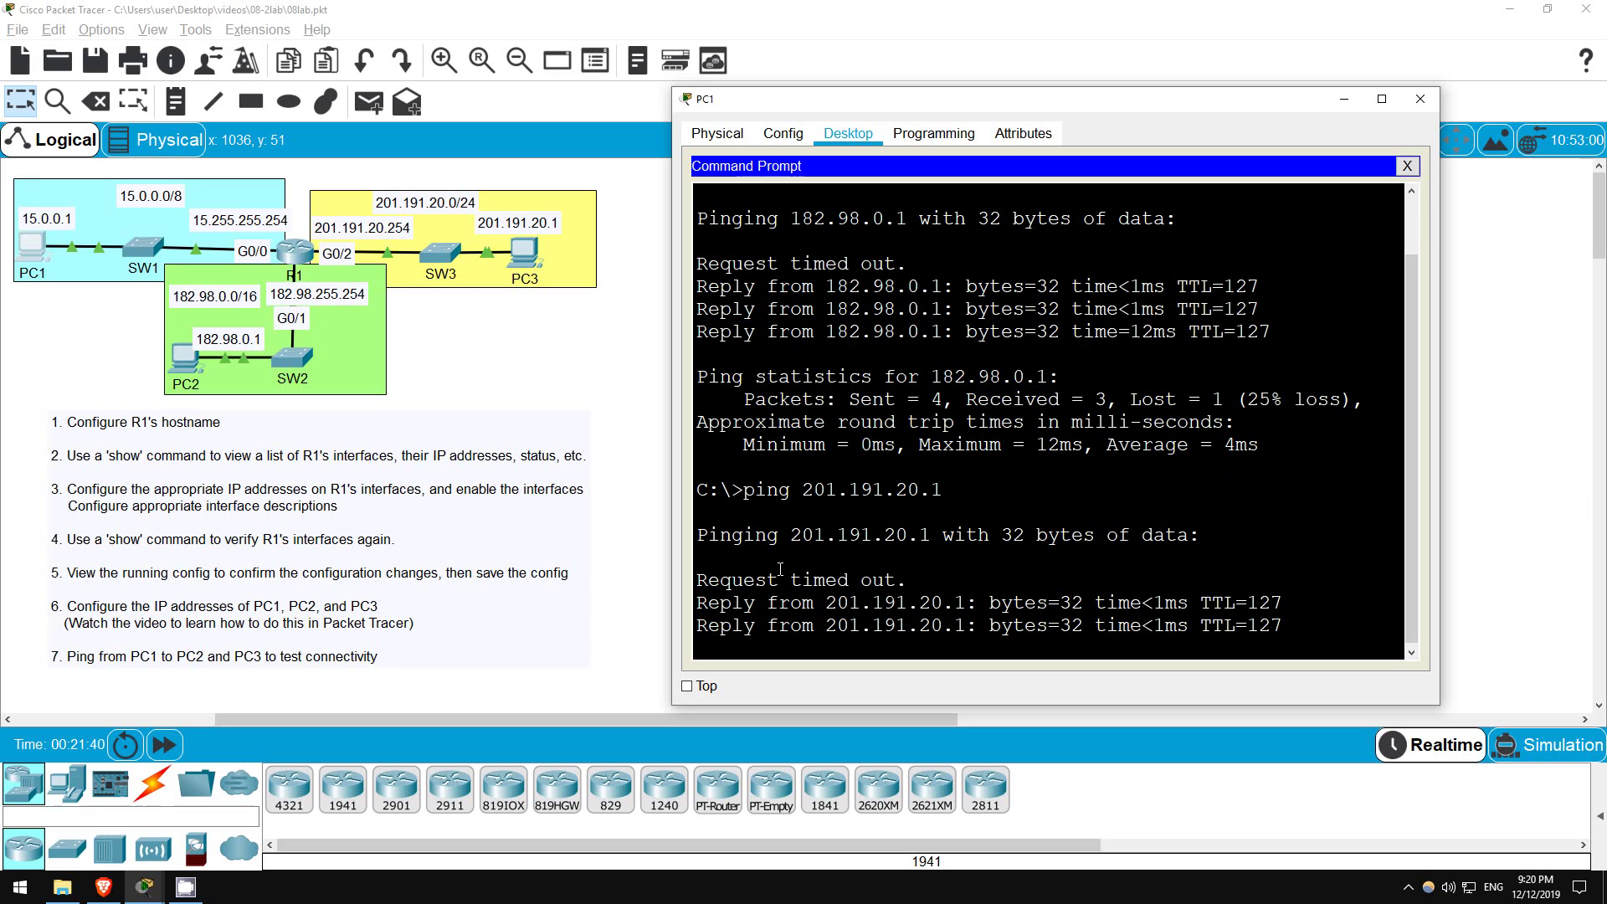
left_click_drag(697, 444, 1338, 493)
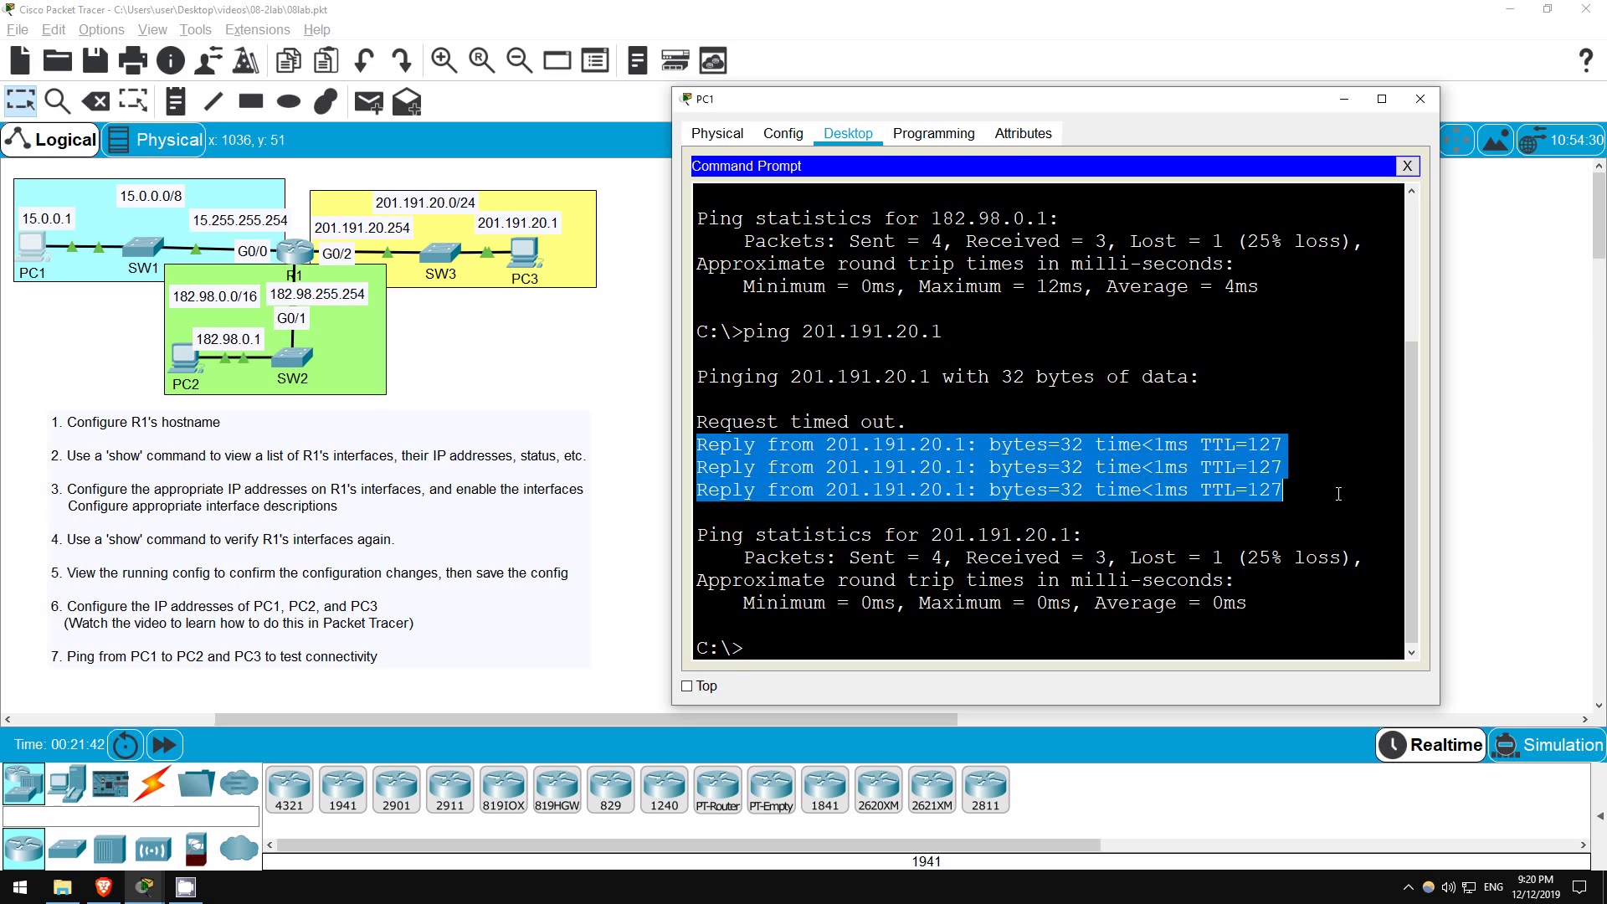
left_click(815, 649)
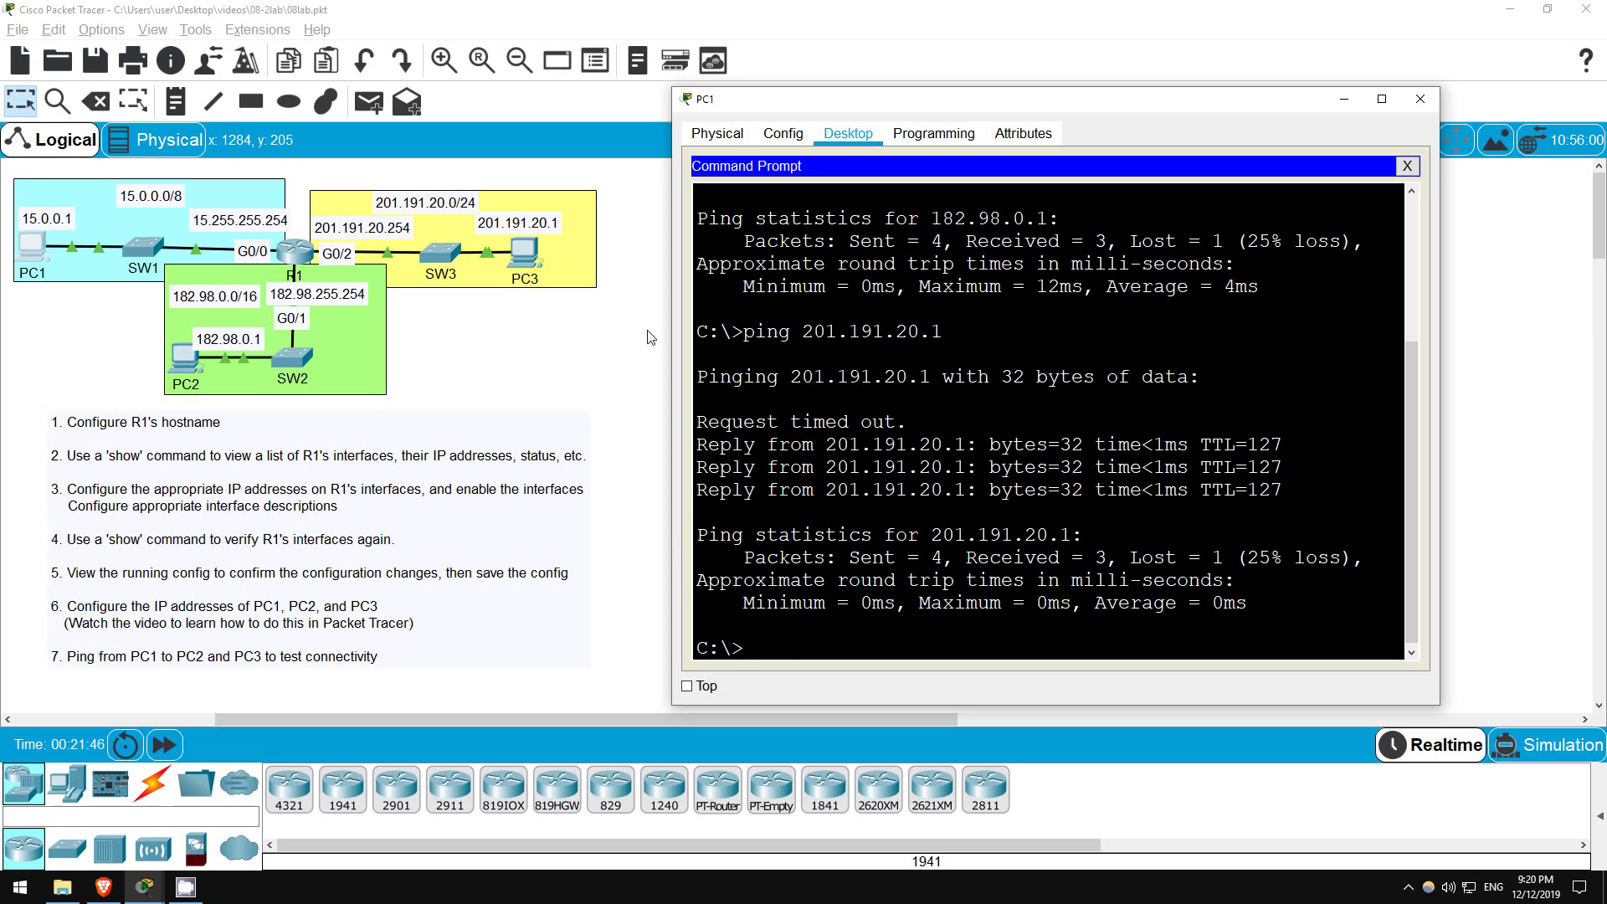